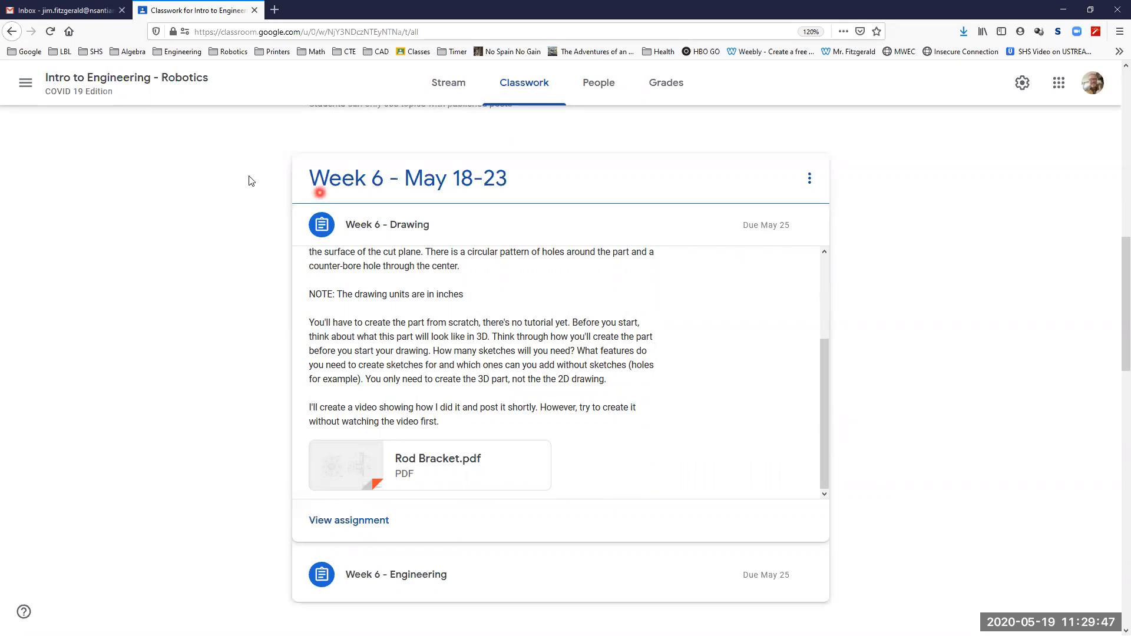
- Create a new Onshape document by opening cad.new in a new browser tab
{"action": "left_click", "coordinate": [275, 10]}
{"action": "left_click", "coordinate": [284, 29]}
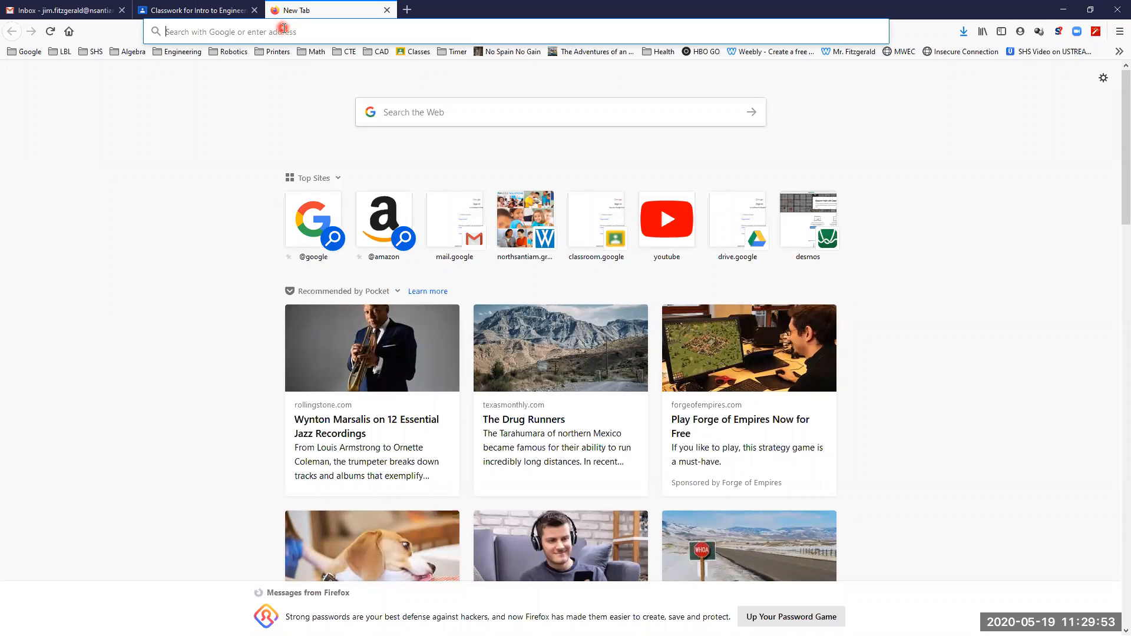
{"action": "type", "text": "cad.new"}
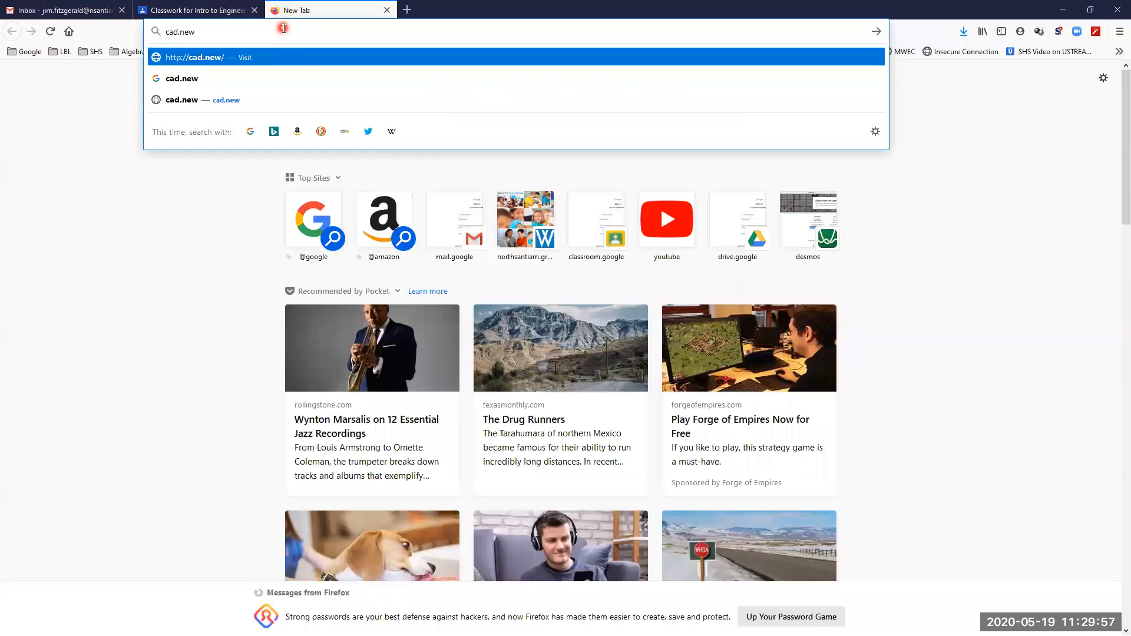
{"action": "key", "text": "Return"}
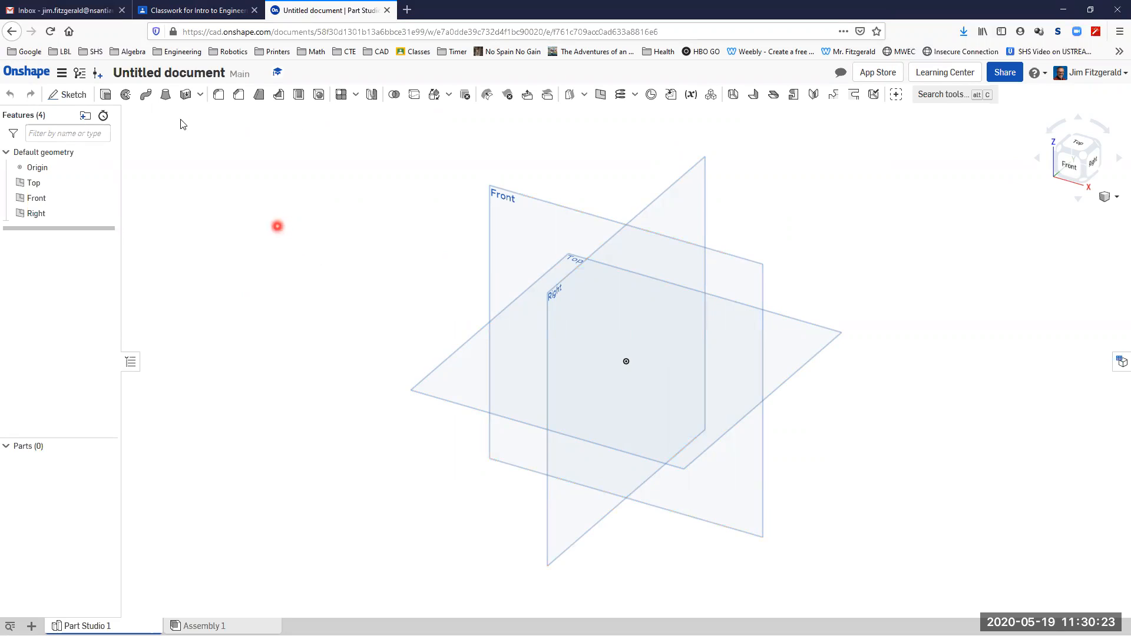
- Rename the untitled document as Rod Bracket
{"action": "left_click", "coordinate": [194, 74]}
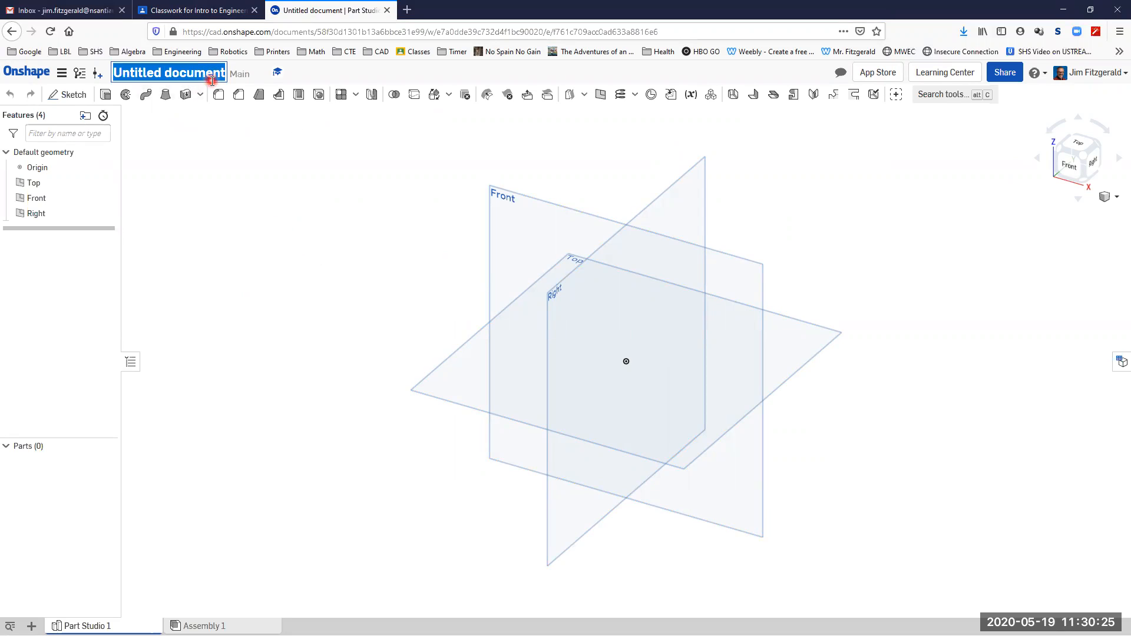
{"action": "type", "text": "Rod Bracket"}
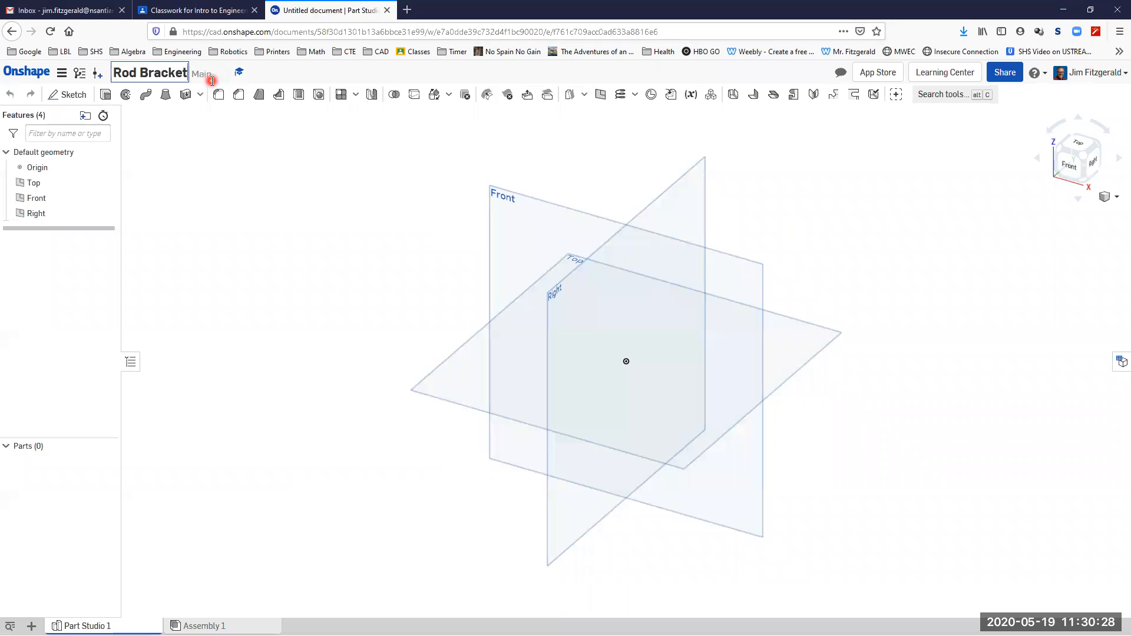
{"action": "left_click", "coordinate": [209, 140]}
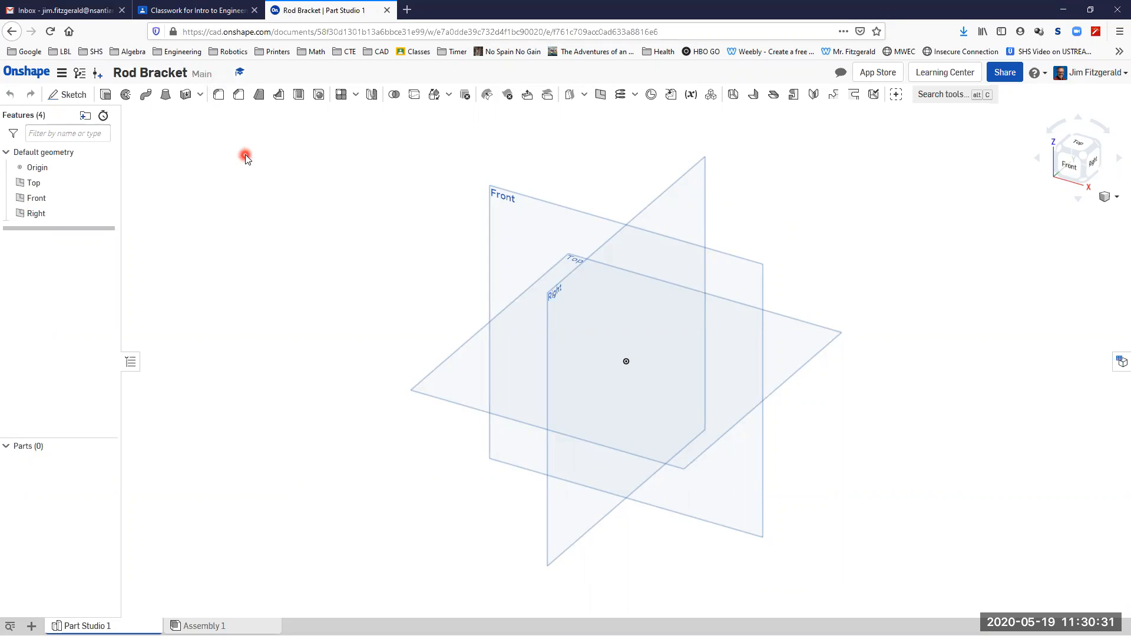
- Switch to Rod Bracket.pdf in Foxit Reader and examine the front and section views with their dimensions
{"action": "key", "text": "alt+Tab"}
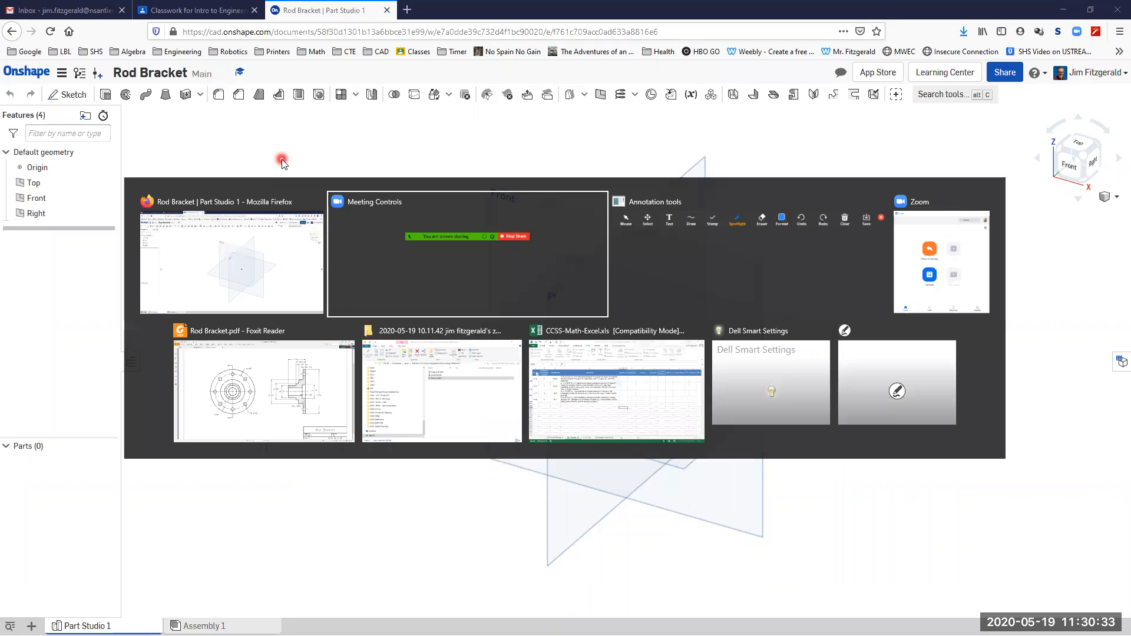
{"action": "key", "text": "Tab"}
{"action": "key", "text": "Tab"}
{"action": "key", "text": "Tab"}
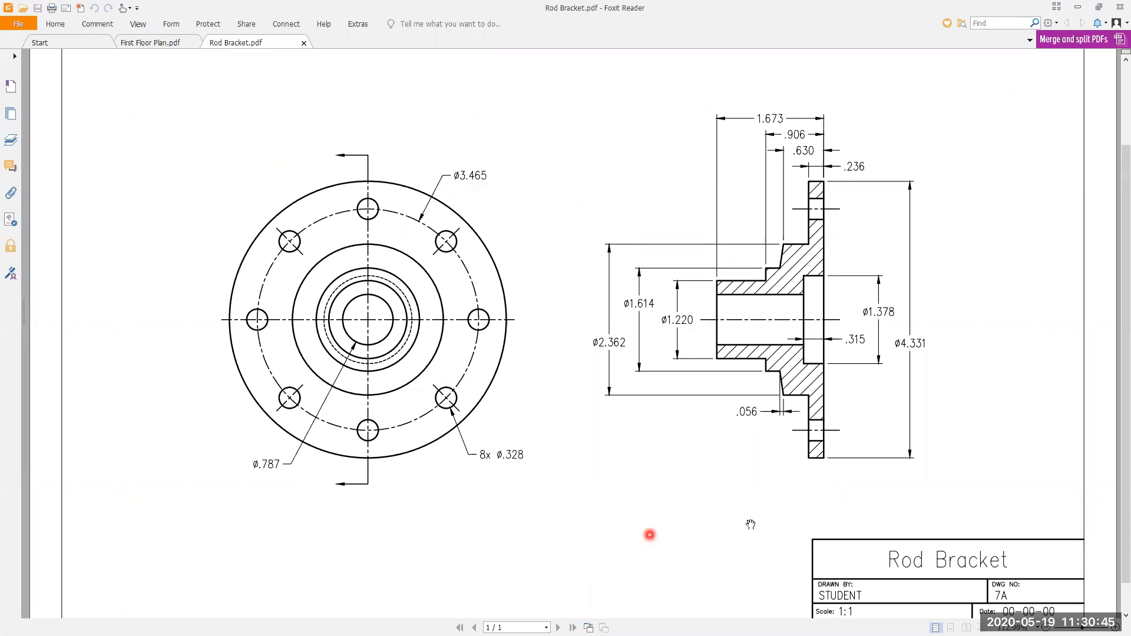
{"action": "scroll", "coordinate": [976, 449], "scroll_direction": "down", "scroll_amount": 1}
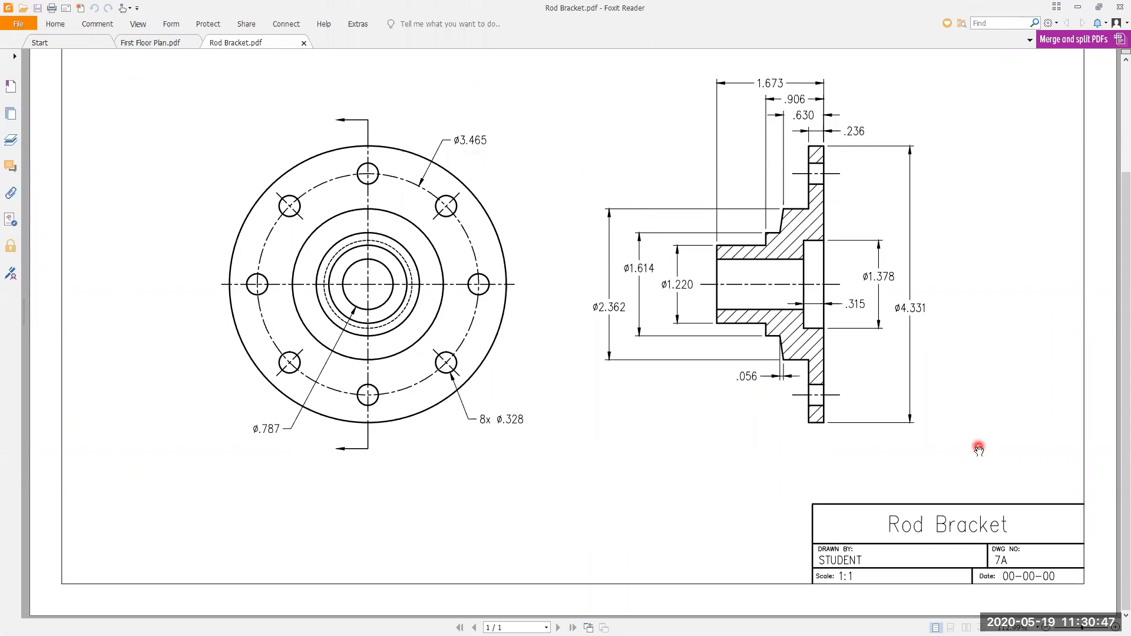
{"action": "scroll", "coordinate": [989, 455], "scroll_direction": "up", "scroll_amount": 1}
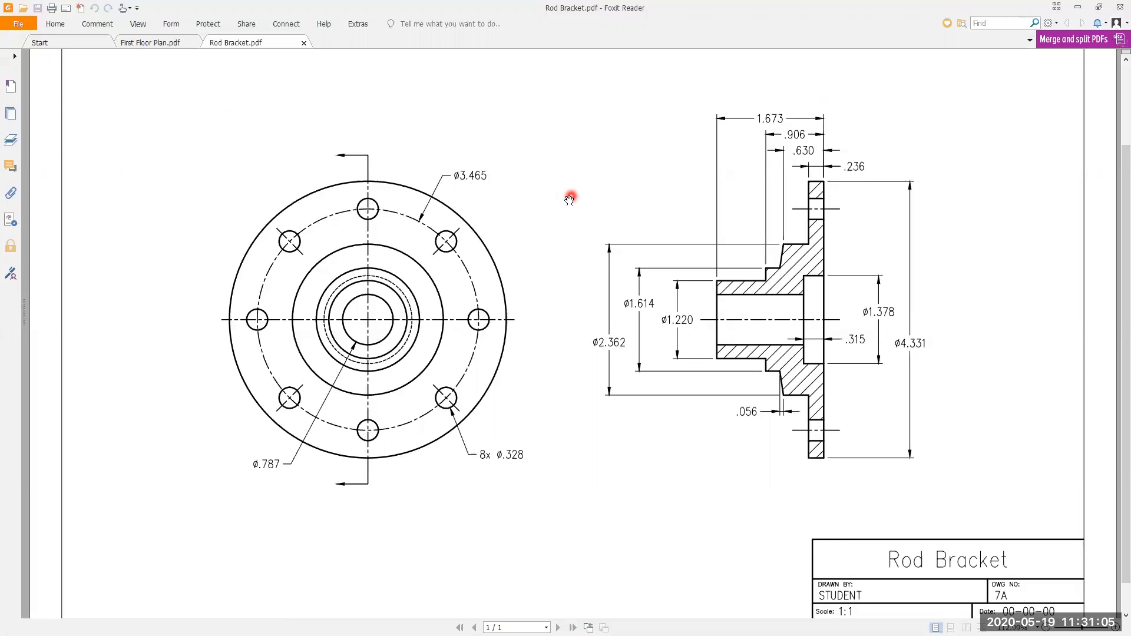
{"action": "scroll", "coordinate": [569, 200], "scroll_direction": "down", "scroll_amount": 2}
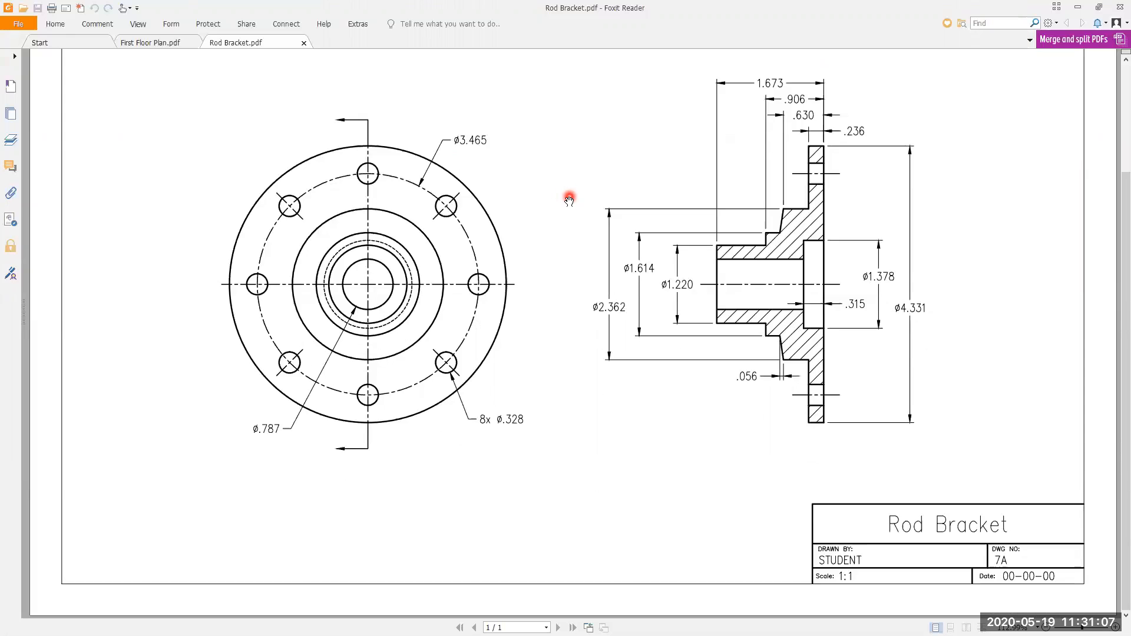
{"action": "scroll", "coordinate": [567, 201], "scroll_direction": "up", "scroll_amount": 1}
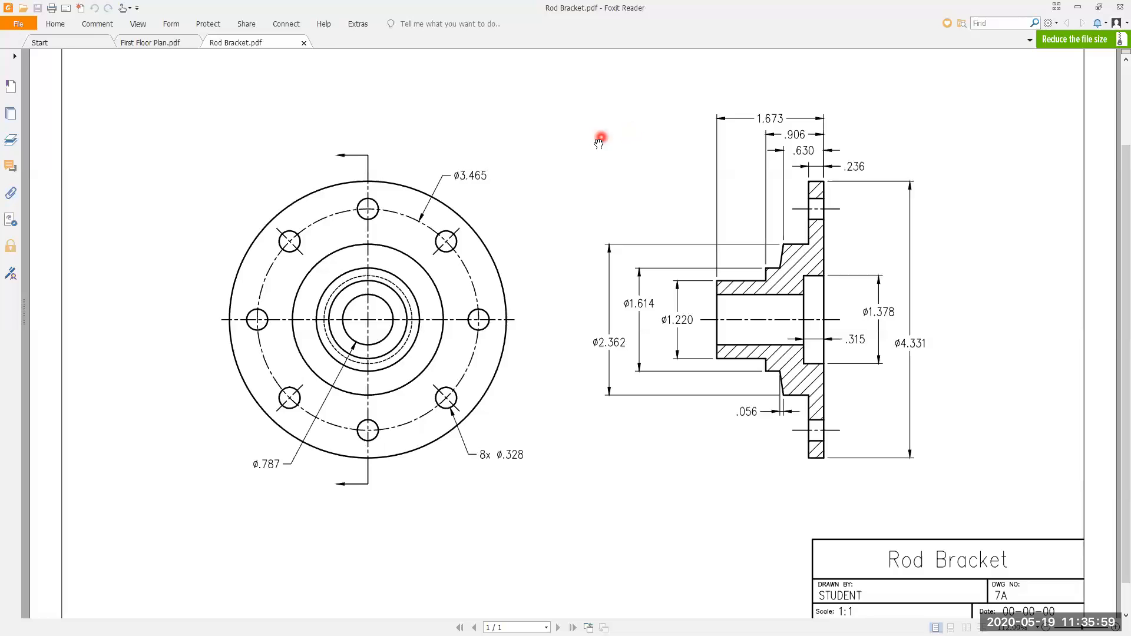
- Return to the Onshape document and set the workspace's default length unit to Inch
{"action": "key", "text": "alt+Tab"}
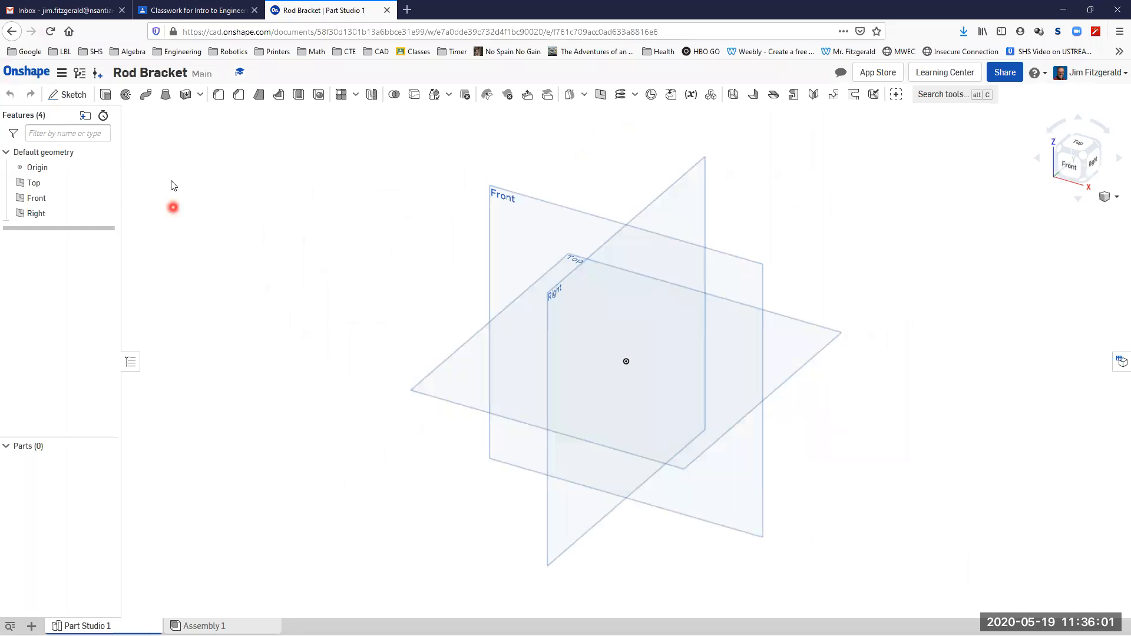
{"action": "left_click", "coordinate": [62, 73]}
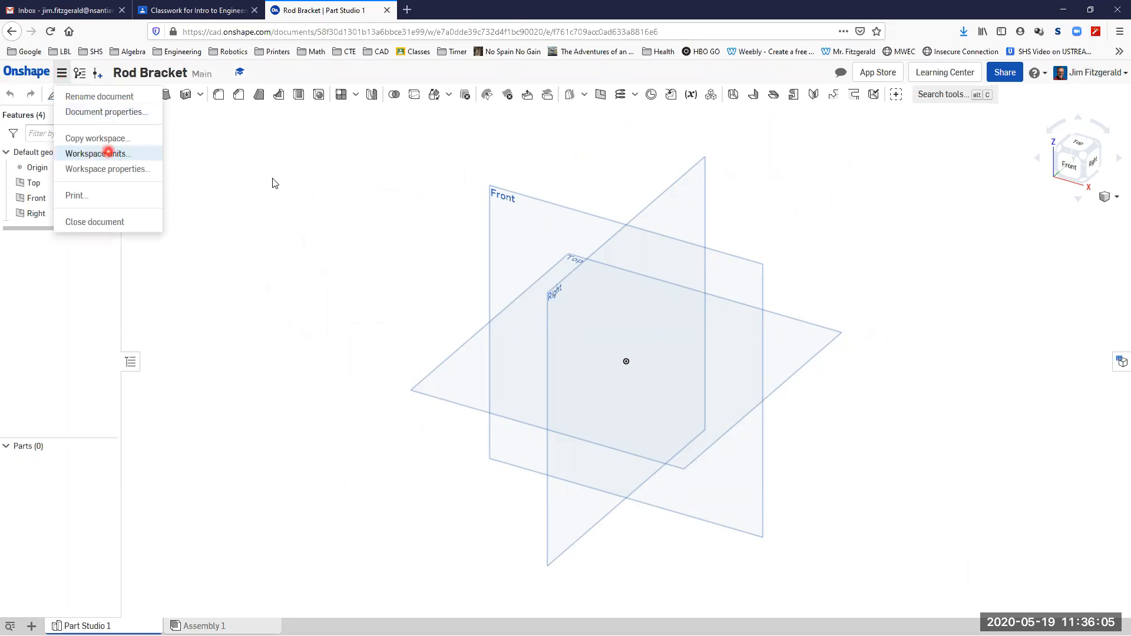
{"action": "left_click", "coordinate": [109, 152]}
{"action": "left_click", "coordinate": [208, 142]}
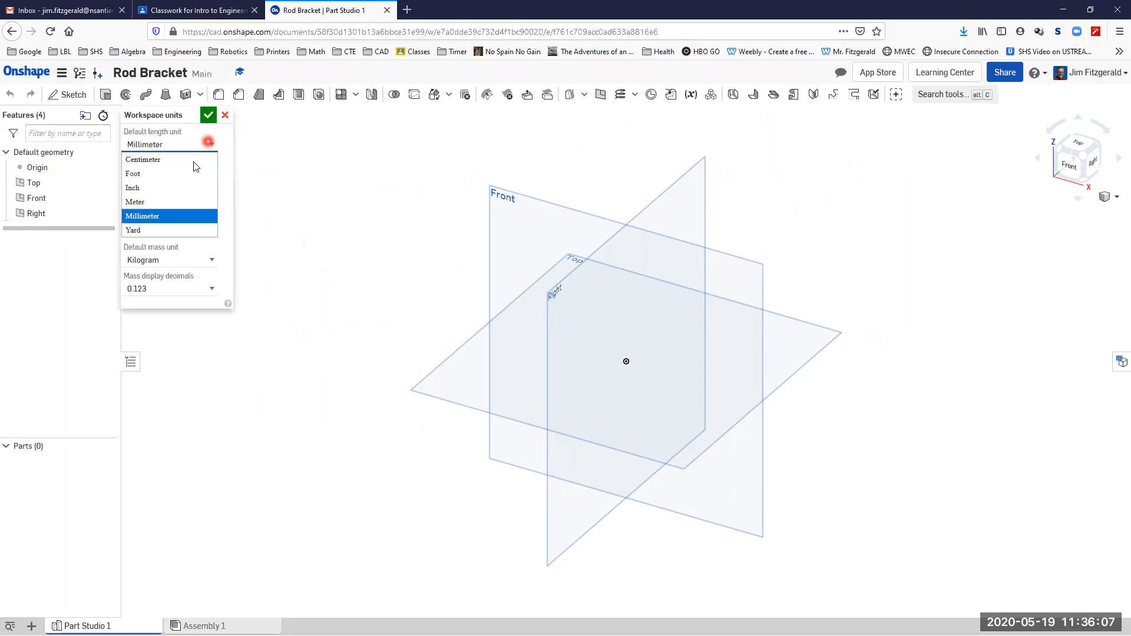
{"action": "left_click", "coordinate": [203, 187]}
{"action": "left_click", "coordinate": [280, 190]}
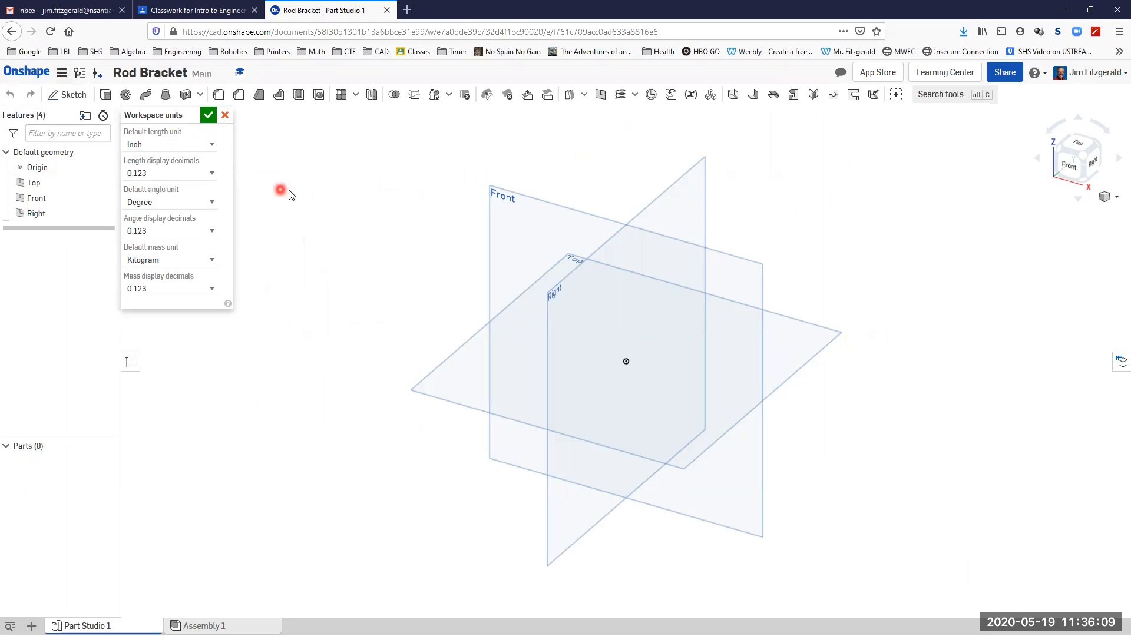
{"action": "left_click", "coordinate": [208, 115]}
{"action": "left_click", "coordinate": [316, 189]}
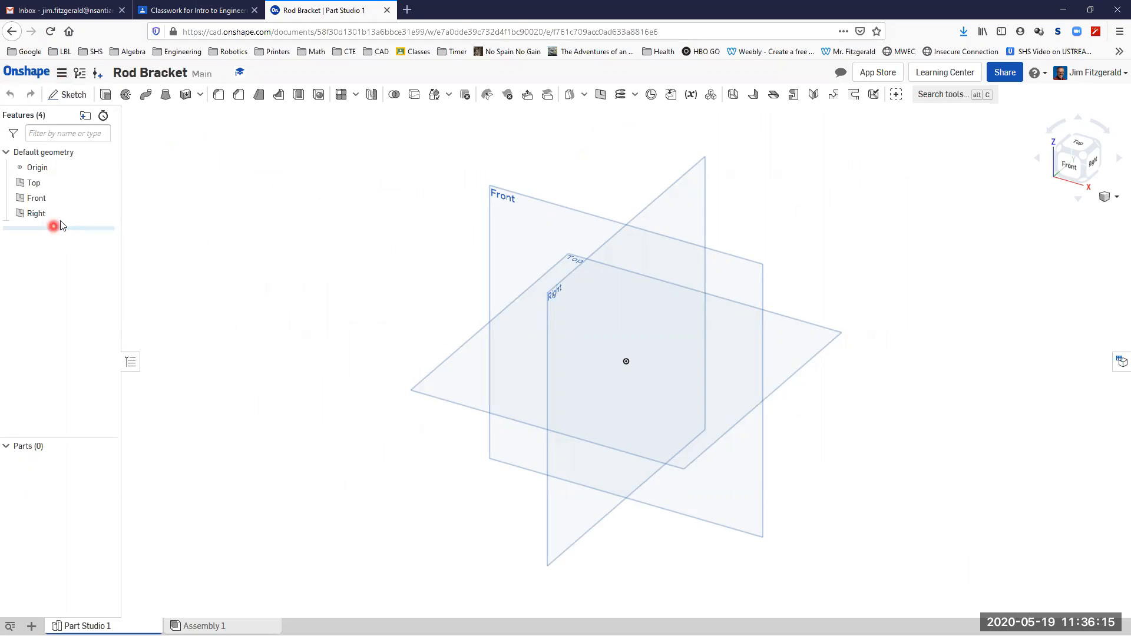
- Start a sketch on the Top plane, viewed straight on, and hide the default planes
{"action": "left_click", "coordinate": [452, 374]}
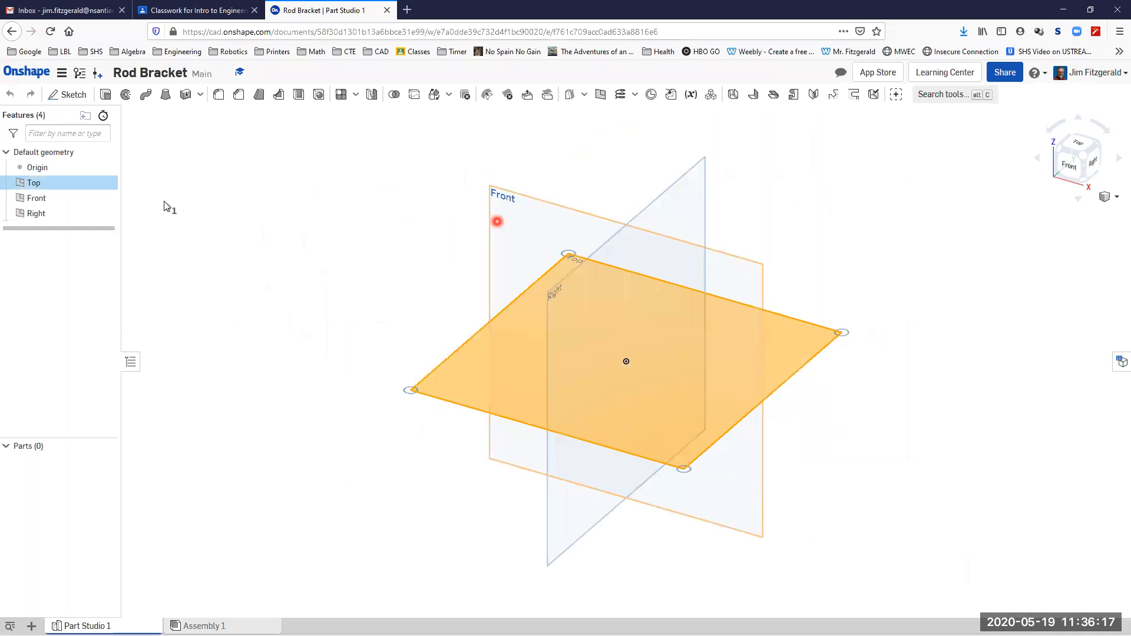
{"action": "left_click", "coordinate": [59, 95]}
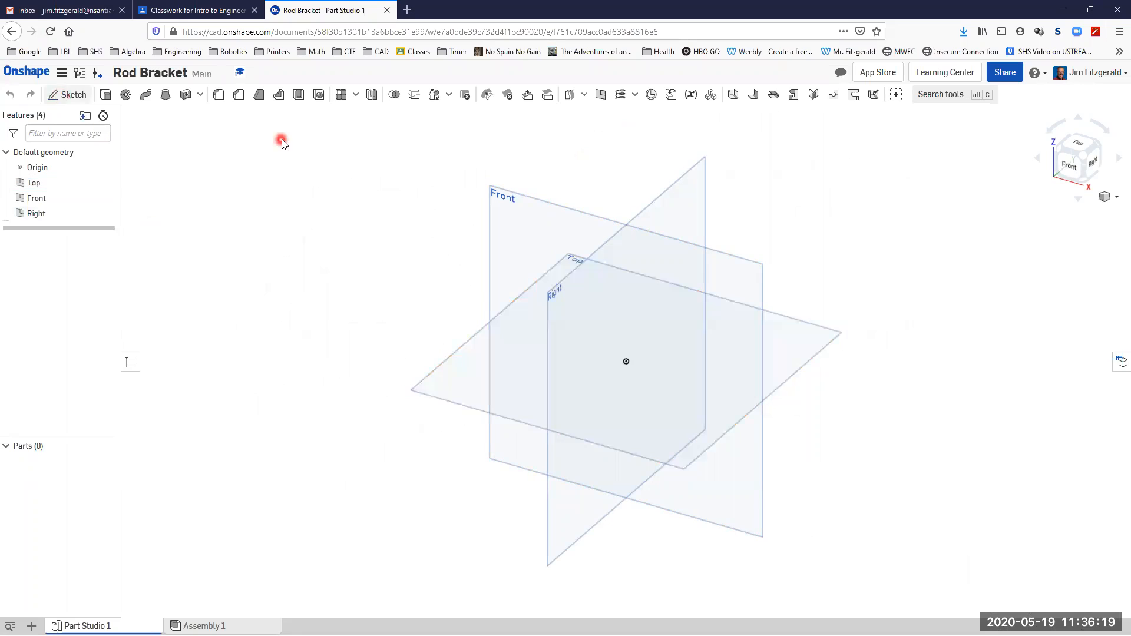
{"action": "left_click", "coordinate": [1066, 141]}
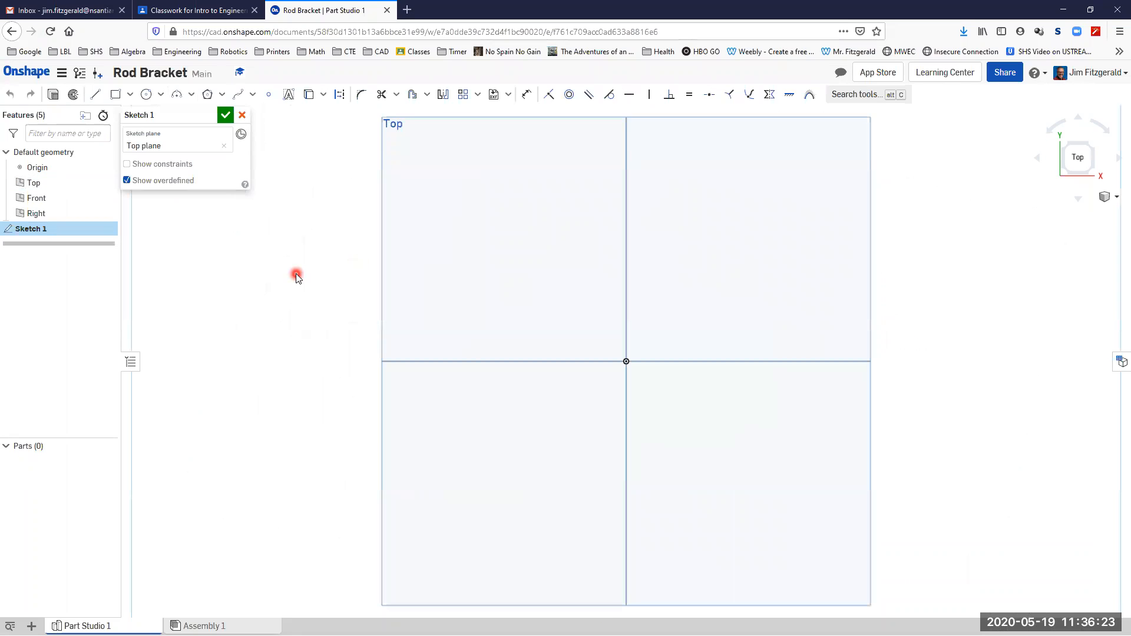
{"action": "key", "text": "p"}
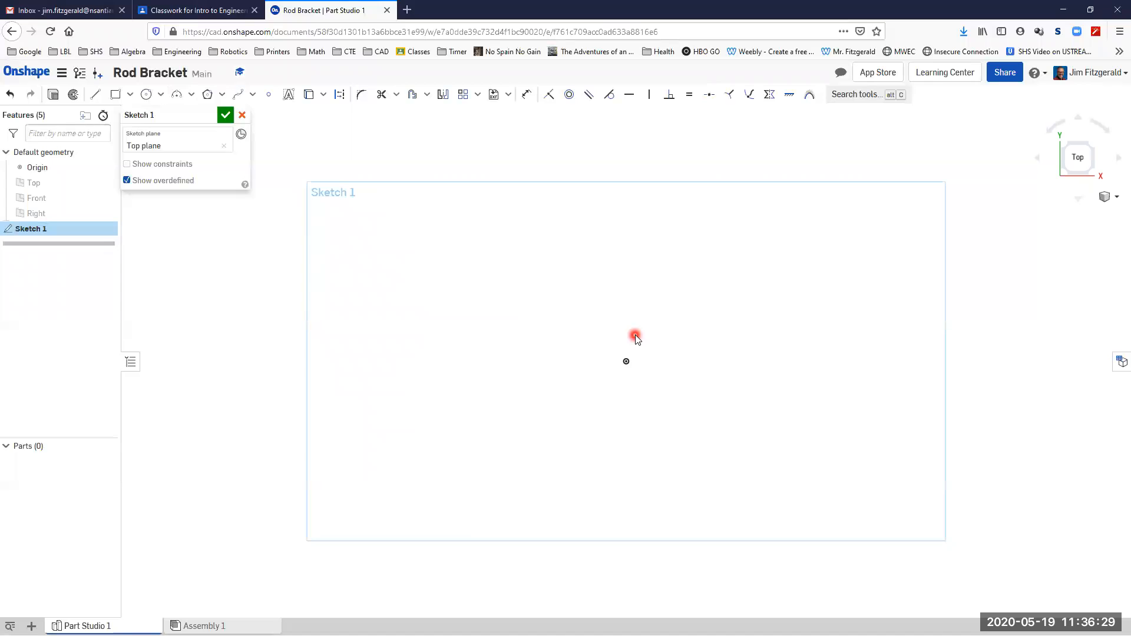
- Sketch five concentric circles centred on the origin, the inner four about 3.54, 2.73, 1.96 and 1.26 in in diameter
{"action": "left_click", "coordinate": [146, 94]}
{"action": "mouse_move", "coordinate": [626, 363]}
{"action": "left_mouse_down"}
{"action": "mouse_move", "coordinate": [682, 387]}
{"action": "mouse_move", "coordinate": [818, 409]}
{"action": "mouse_move", "coordinate": [809, 406]}
{"action": "left_mouse_up"}
{"action": "left_click_drag", "start_coordinate": [627, 362], "coordinate": [770, 381]}
{"action": "left_click_drag", "start_coordinate": [627, 361], "coordinate": [739, 375]}
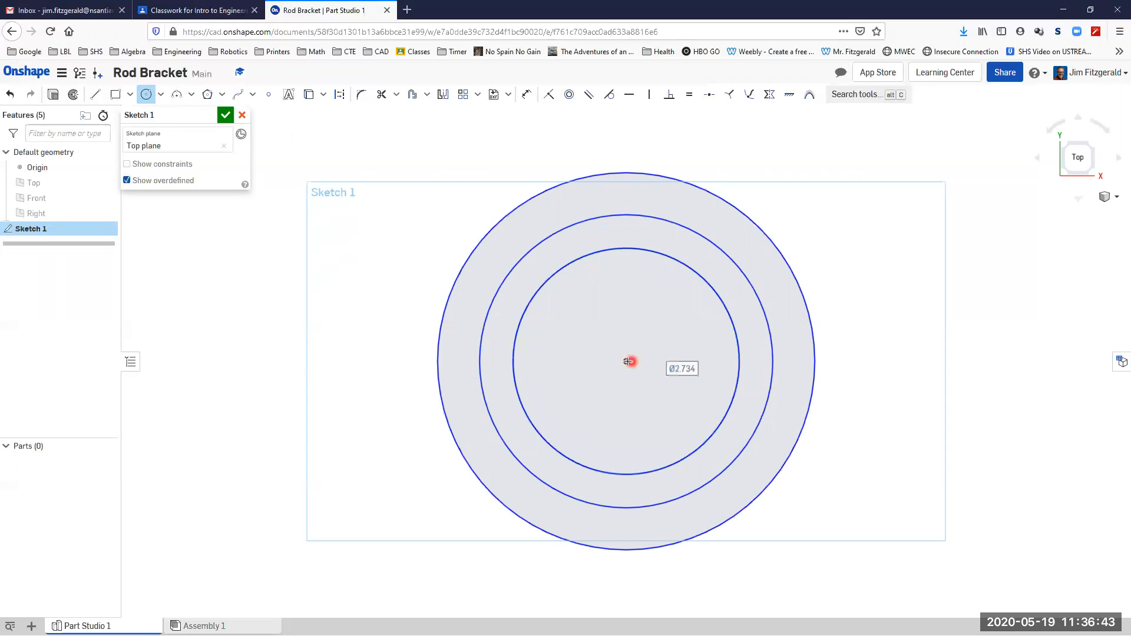
{"action": "left_click_drag", "start_coordinate": [627, 361], "coordinate": [707, 371]}
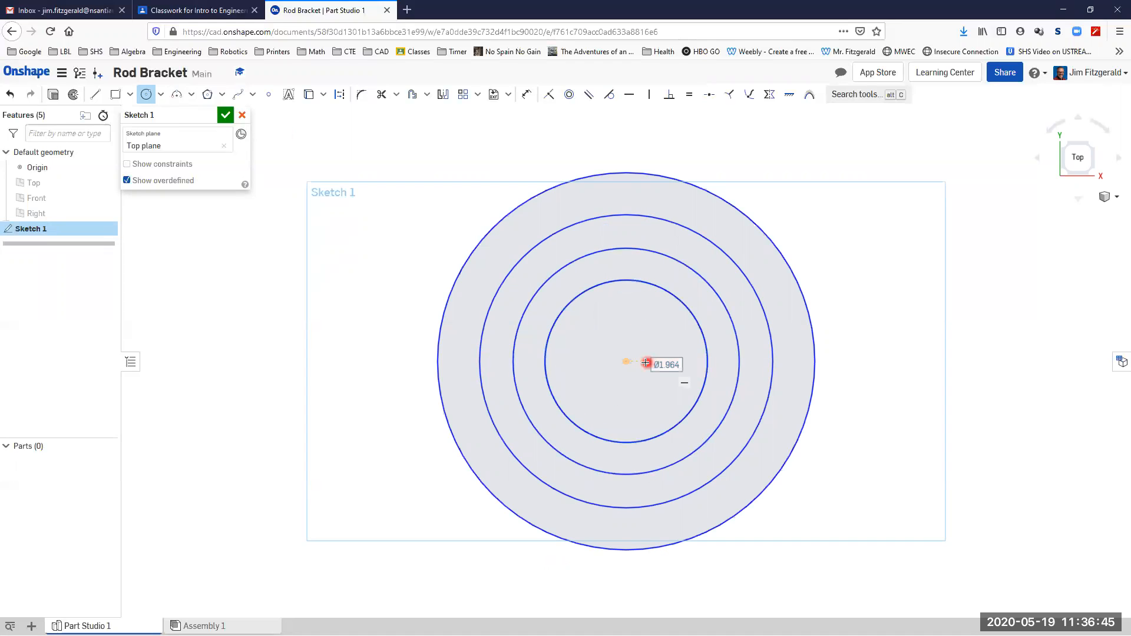
{"action": "left_click_drag", "start_coordinate": [627, 361], "coordinate": [678, 363]}
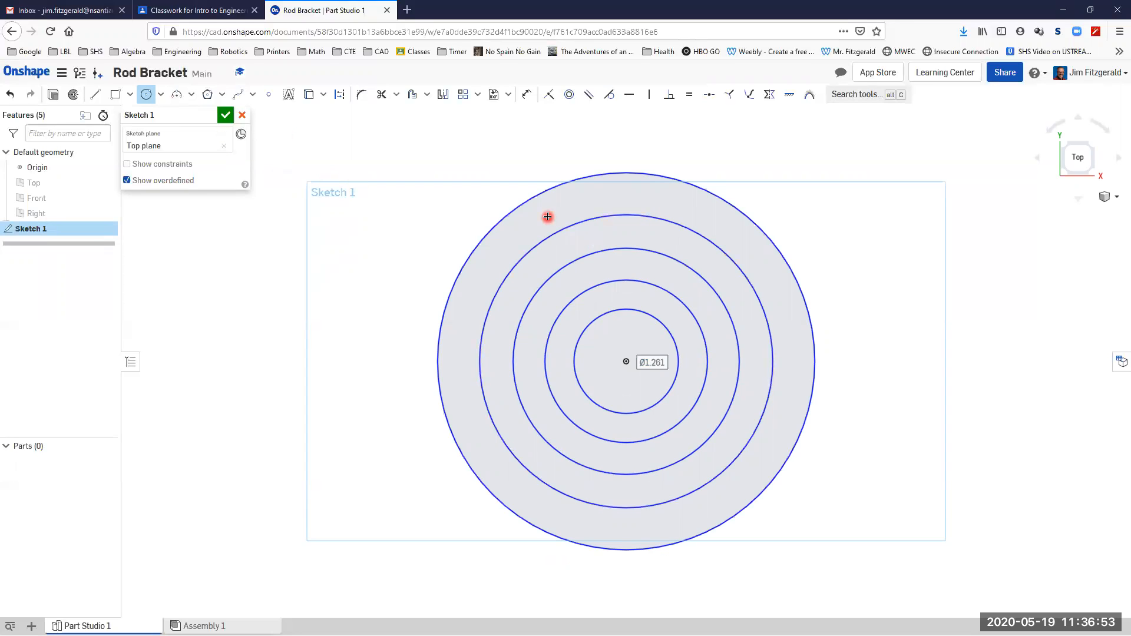
{"action": "key", "text": "Escape"}
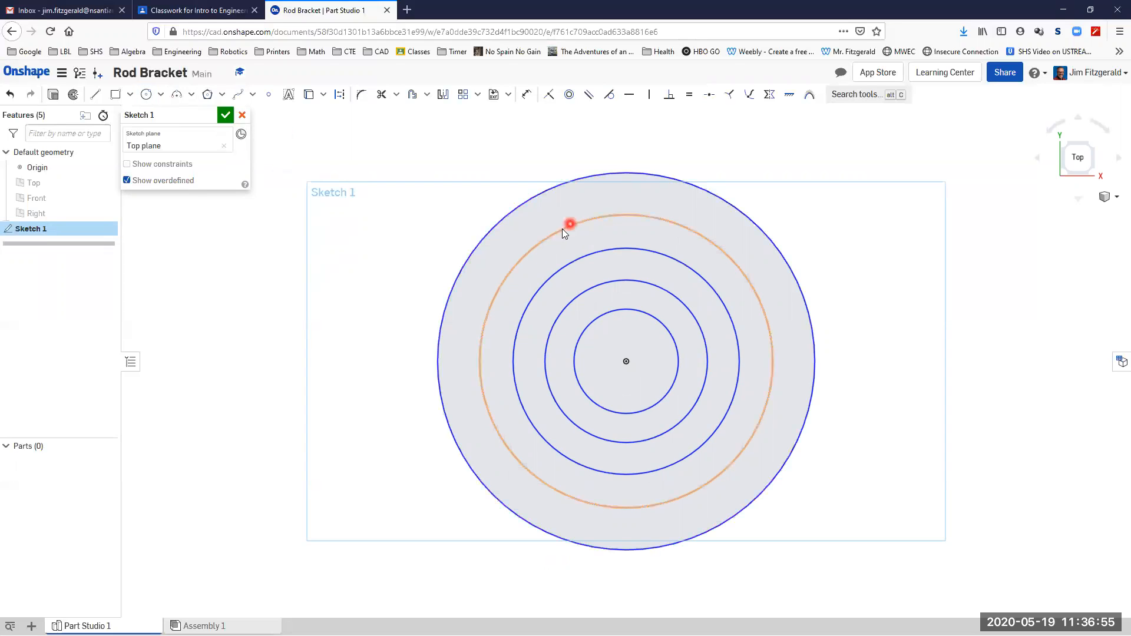
- Convert the second-largest circle to construction geometry and draw a horizontal construction line about 5.45 in long through the origin
{"action": "left_click", "coordinate": [564, 229]}
{"action": "left_click", "coordinate": [339, 95]}
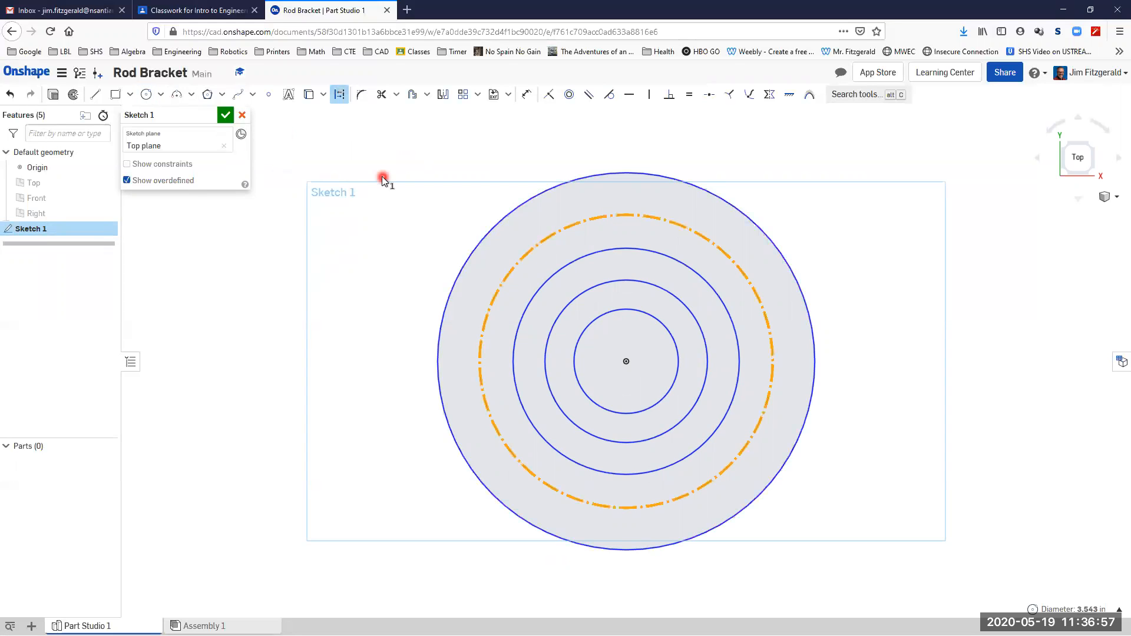
{"action": "left_click", "coordinate": [95, 94]}
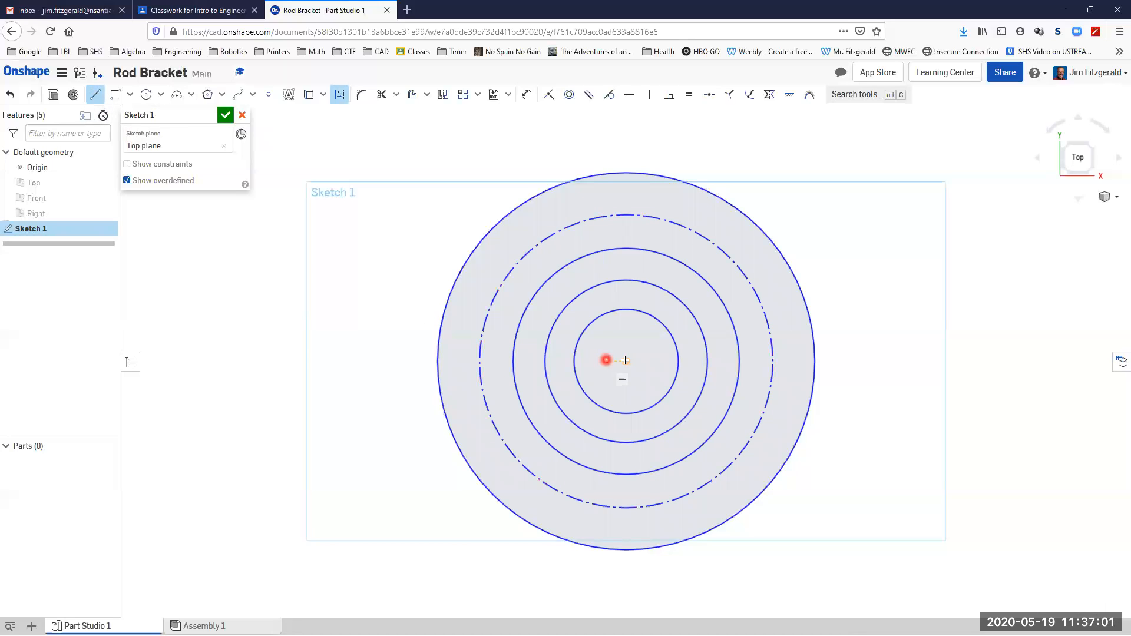
{"action": "left_click", "coordinate": [626, 360]}
{"action": "left_click", "coordinate": [405, 359]}
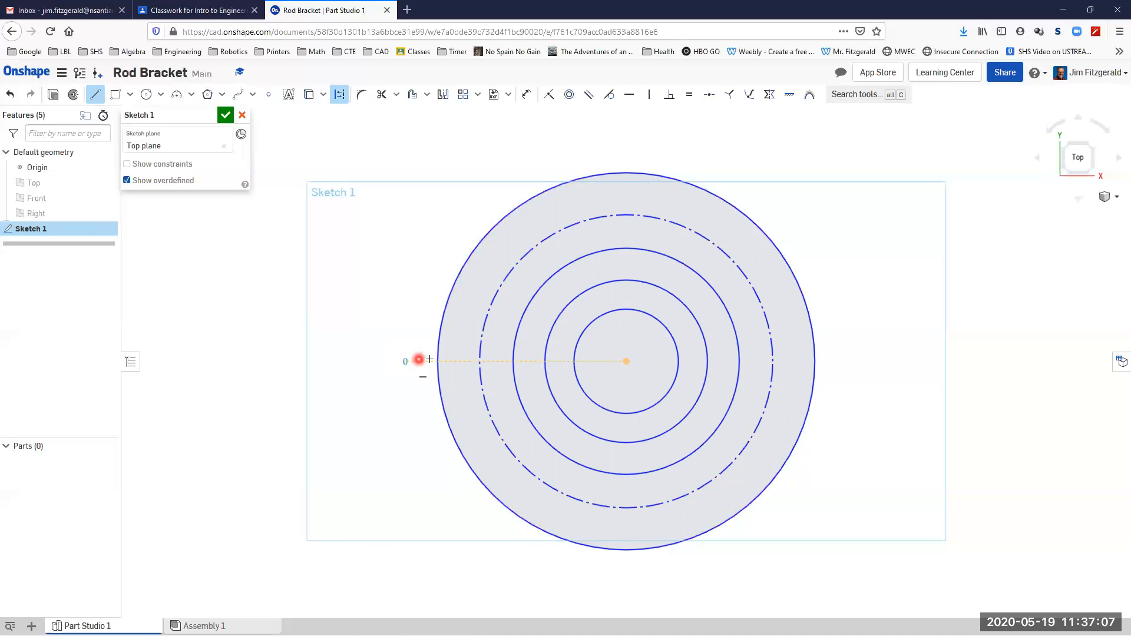
{"action": "left_click", "coordinate": [856, 358]}
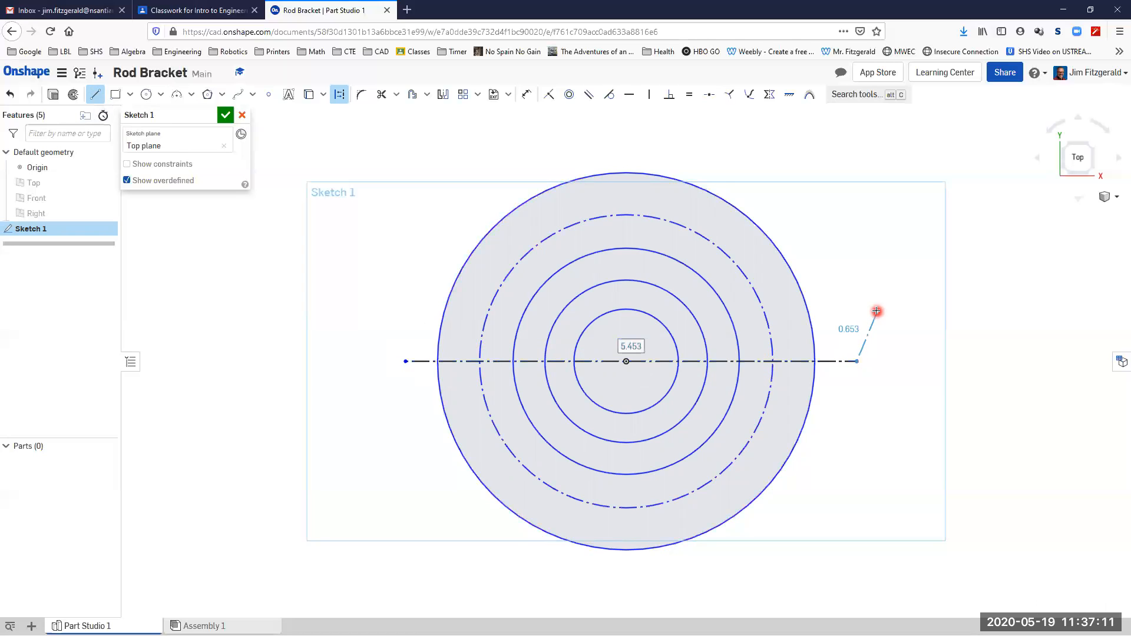
{"action": "key", "text": "Escape"}
- Draw a vertical construction line through the origin, extending past the outer circle at both ends
{"action": "left_click", "coordinate": [94, 95]}
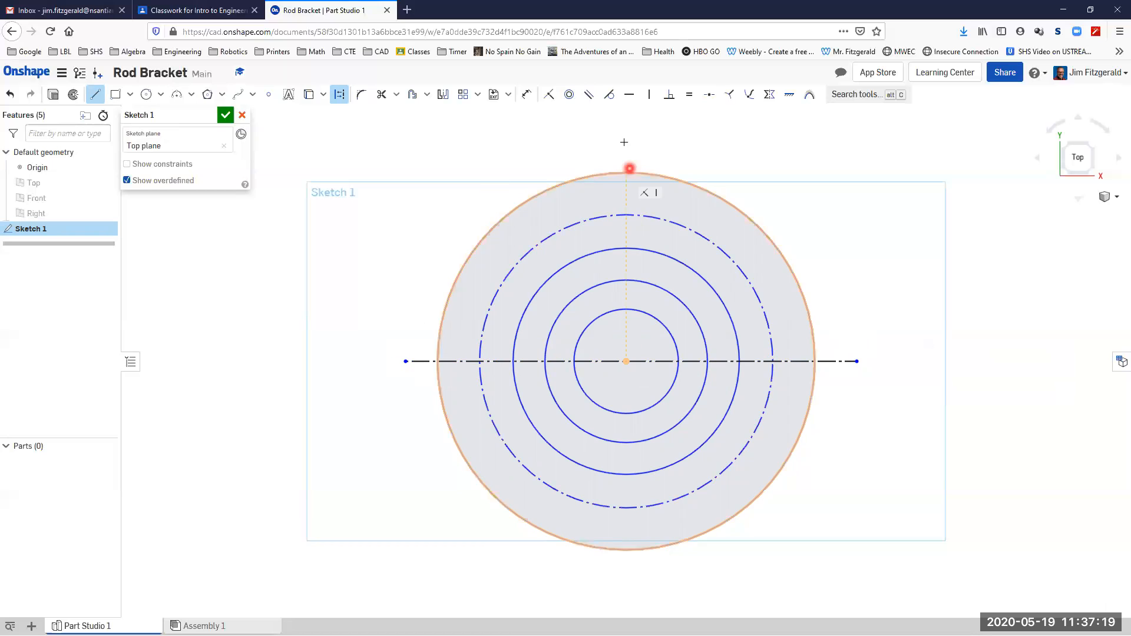
{"action": "left_click_drag", "start_coordinate": [624, 143], "coordinate": [625, 577]}
{"action": "key", "text": "Escape"}
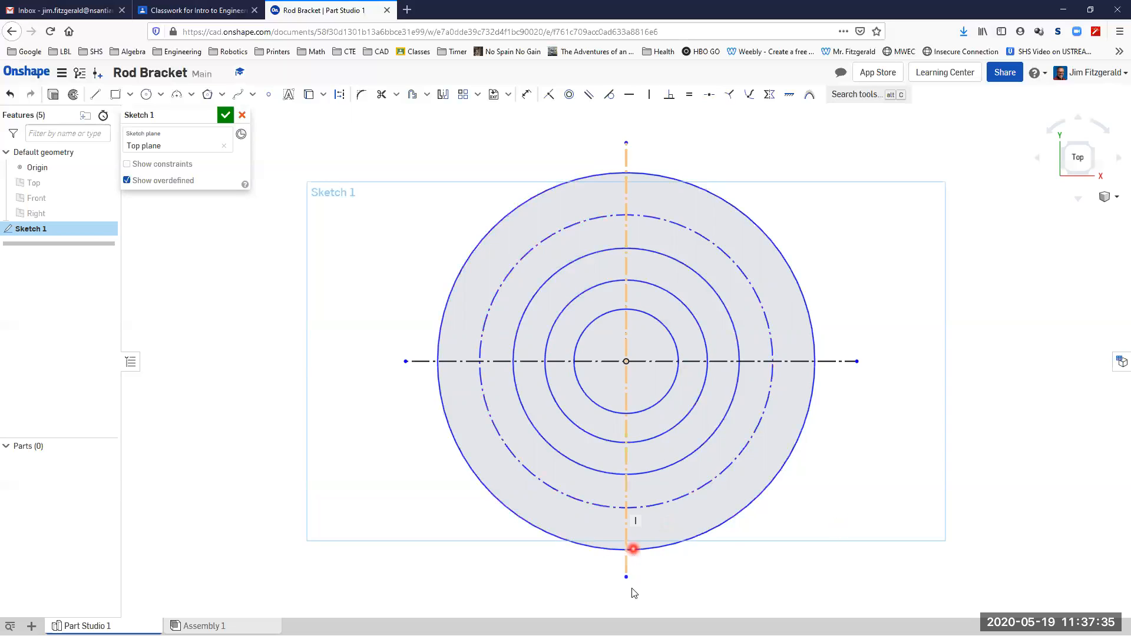
- Place a sketch point at the lower intersection of the vertical construction line and the construction circle
{"action": "left_click", "coordinate": [625, 509]}
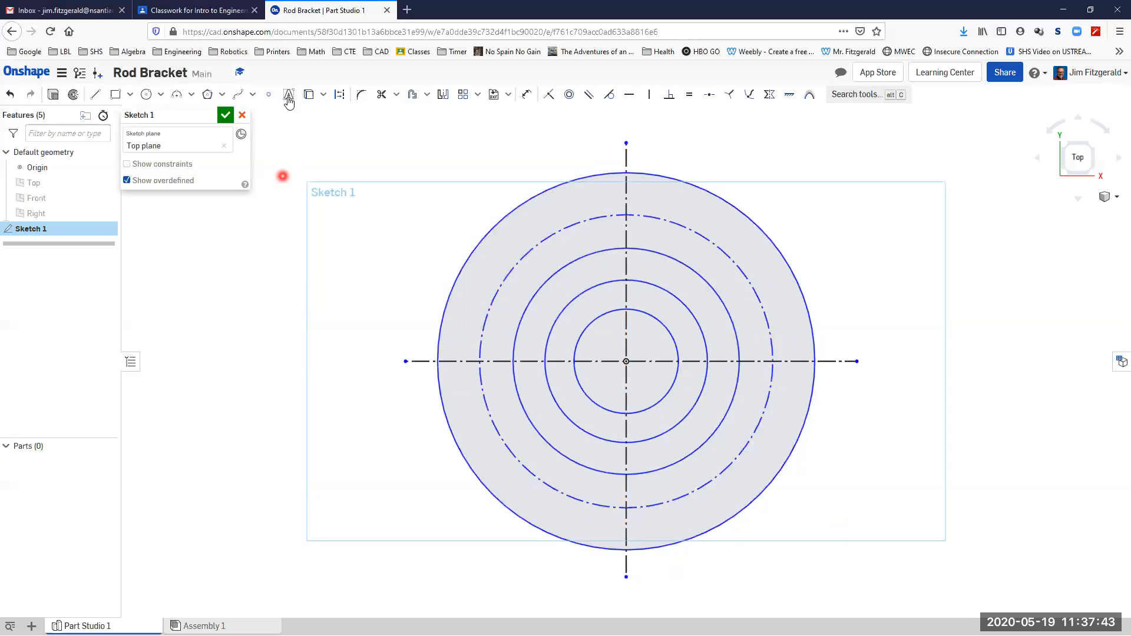
{"action": "left_click", "coordinate": [268, 95]}
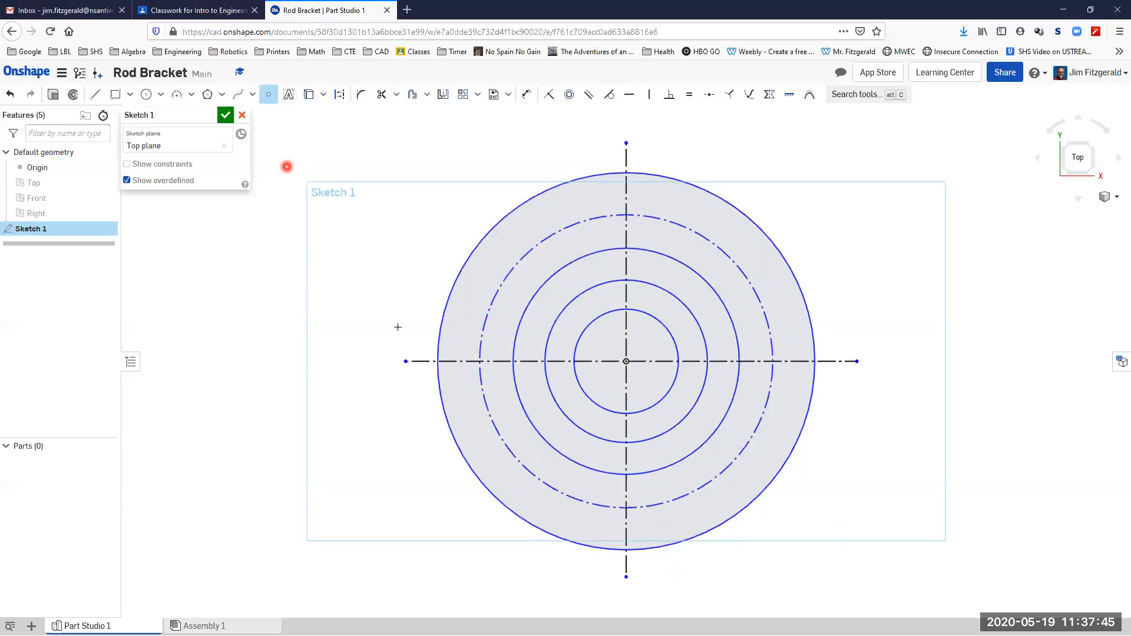
{"action": "left_click", "coordinate": [625, 507]}
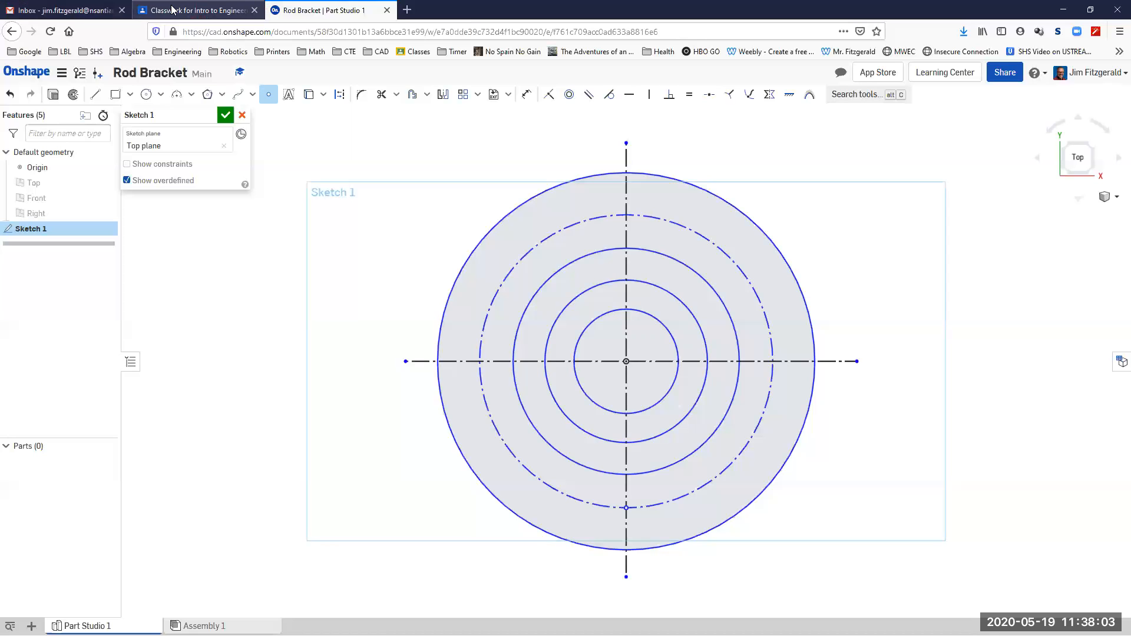
- Dimension the outer circle's diameter to 4.331 in, as given in the Rod Bracket drawing
{"action": "key", "text": "alt+Tab"}
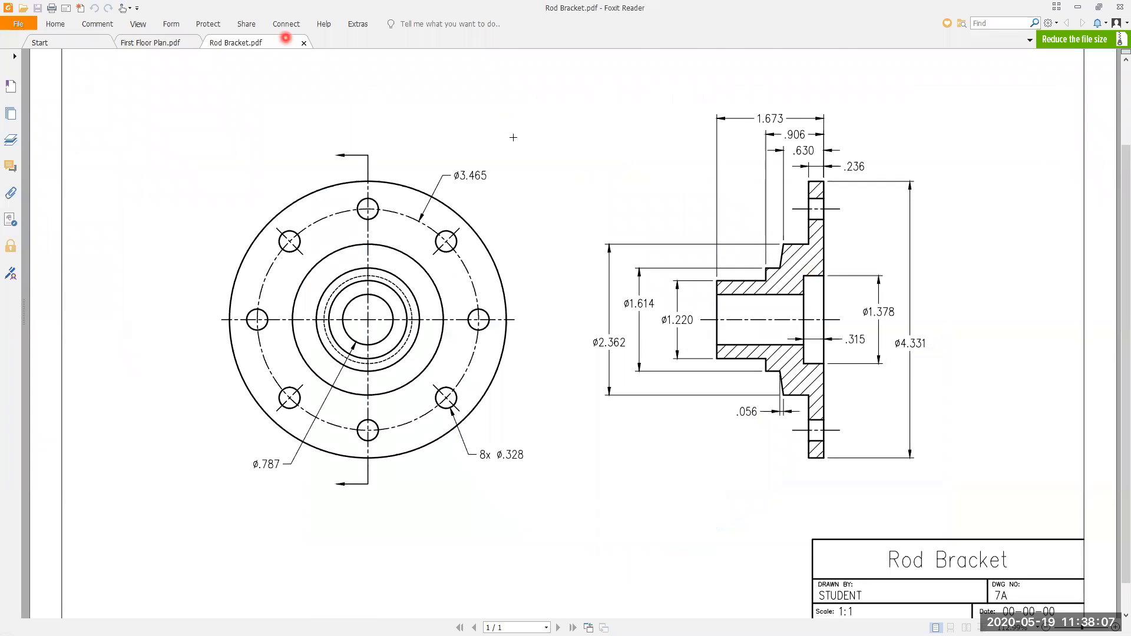
{"action": "key", "text": "alt+Tab"}
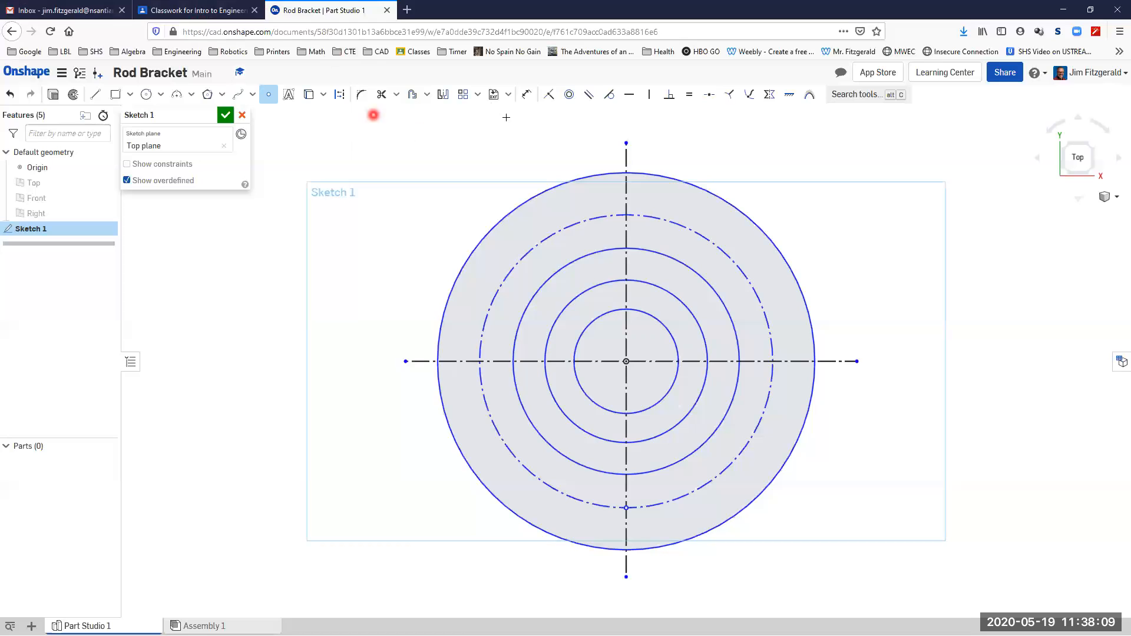
{"action": "left_click", "coordinate": [526, 94]}
{"action": "left_click", "coordinate": [742, 213]}
{"action": "left_click", "coordinate": [798, 154]}
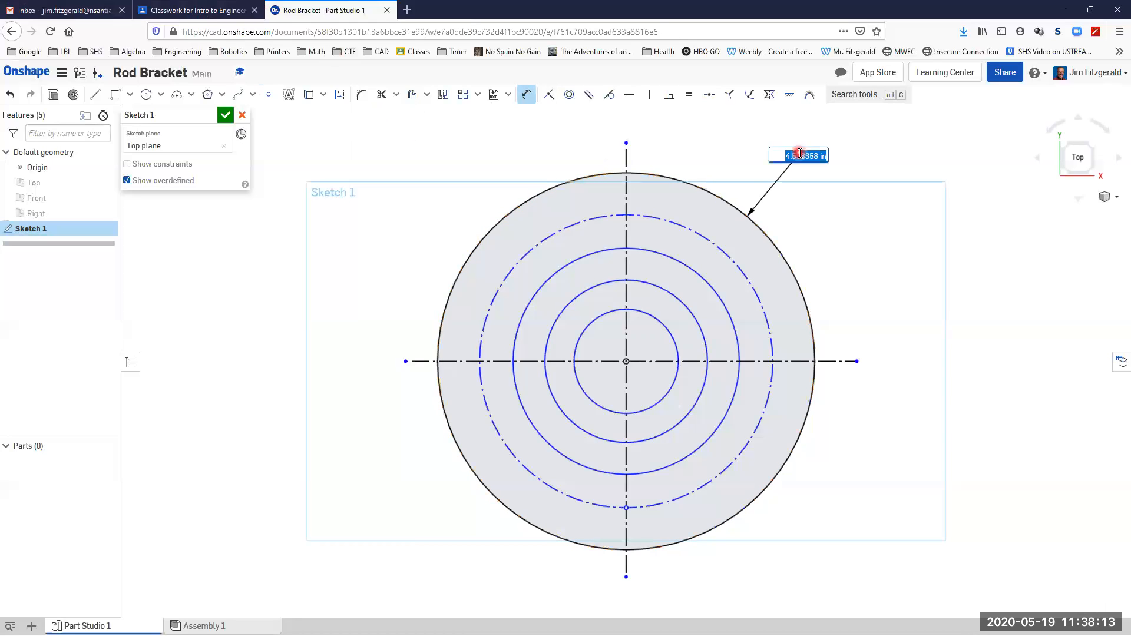
{"action": "type", "text": "4"}
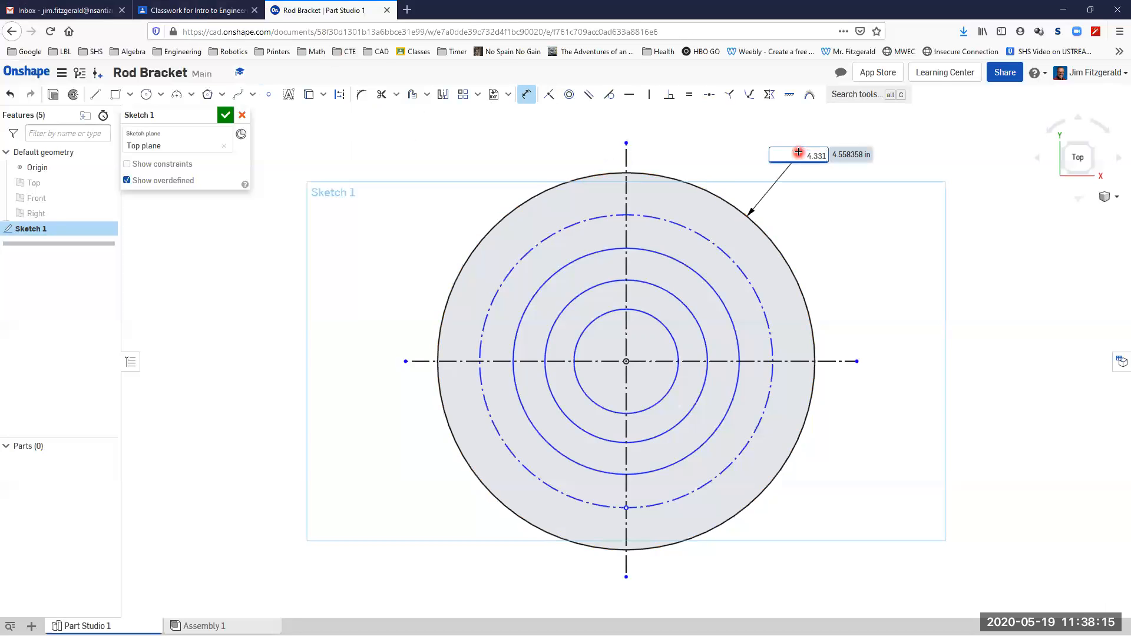
{"action": "type", "text": ".331"}
- Check the drawing for the bolt circle's size and dimension the construction circle's diameter to 3.465 in
{"action": "key", "text": "alt+Tab"}
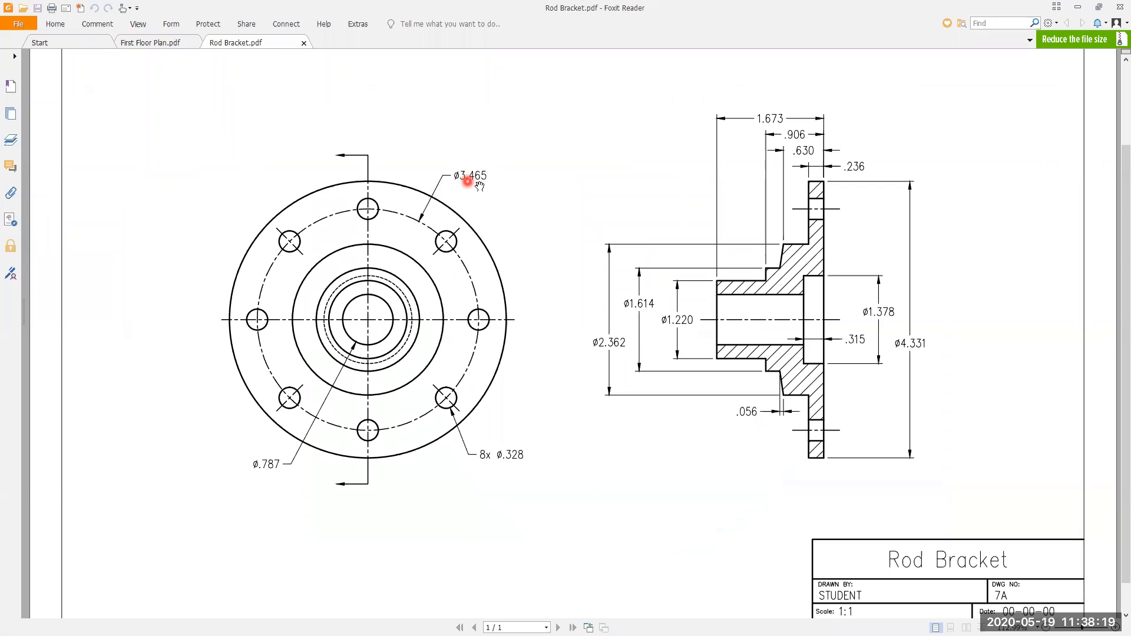
{"action": "key", "text": "alt+Tab"}
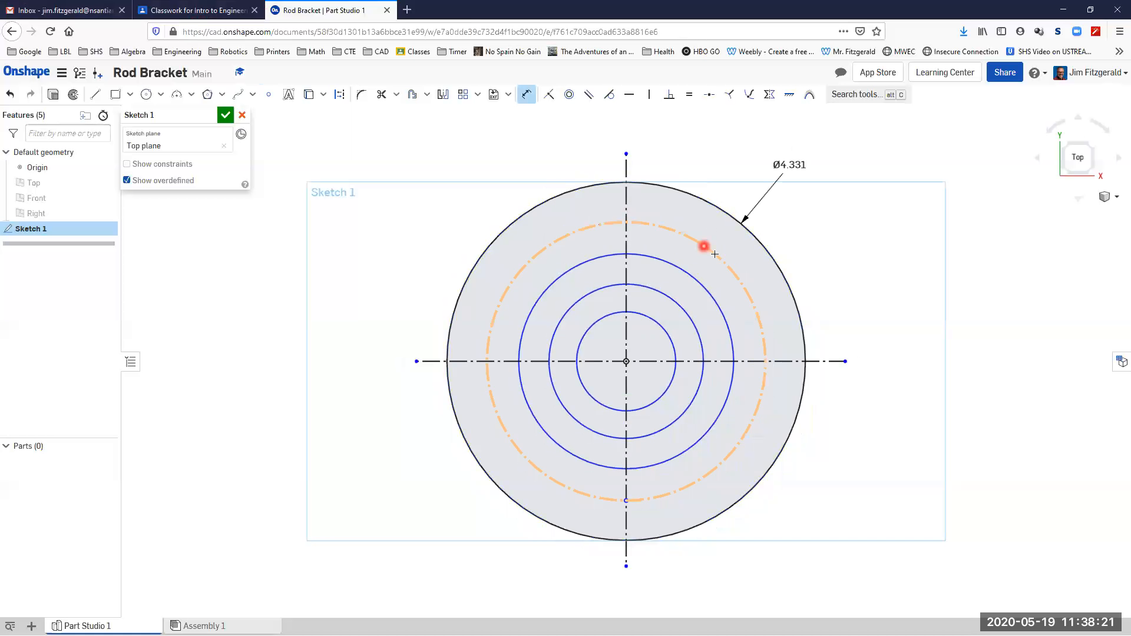
{"action": "left_click", "coordinate": [731, 266]}
{"action": "left_click", "coordinate": [822, 203]}
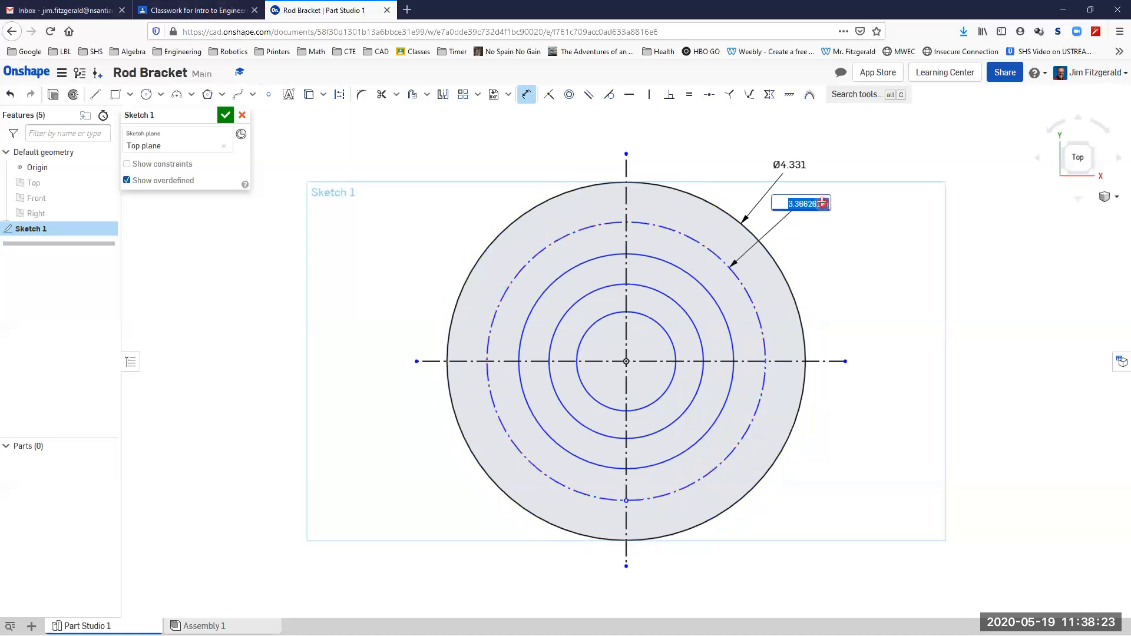
{"action": "key", "text": "BackSpace"}
{"action": "type", "text": "3"}
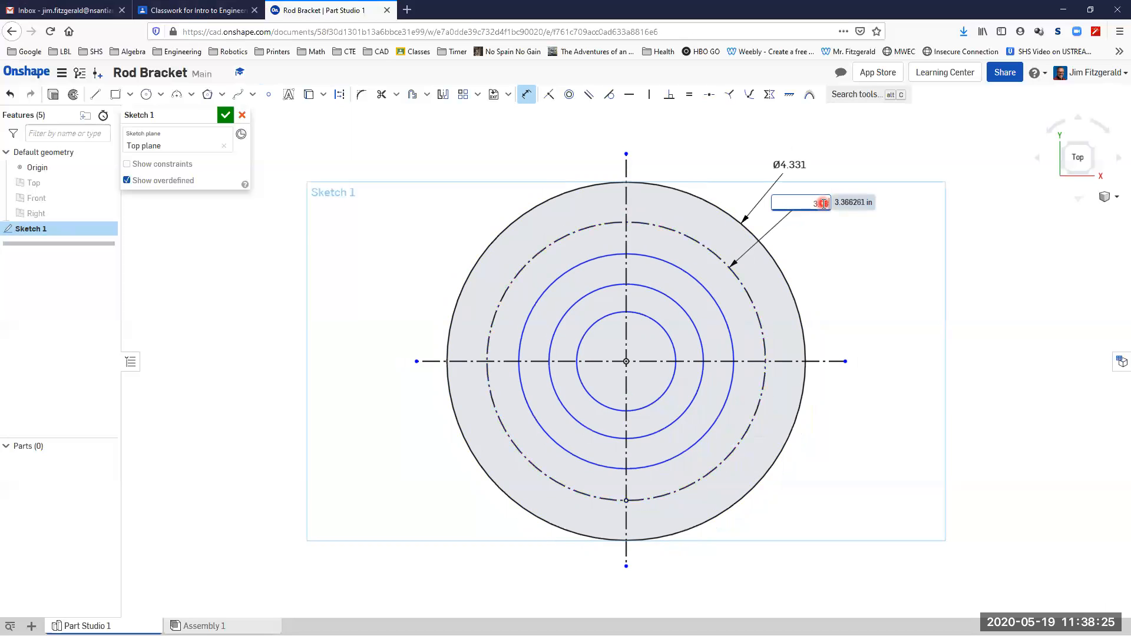
{"action": "type", "text": ".465"}
{"action": "key", "text": "Return"}
- Look up the flange hub size in the drawing and dimension the first solid circle inside the construction circle to a 2.362 in diameter
{"action": "key", "text": "alt+Tab"}
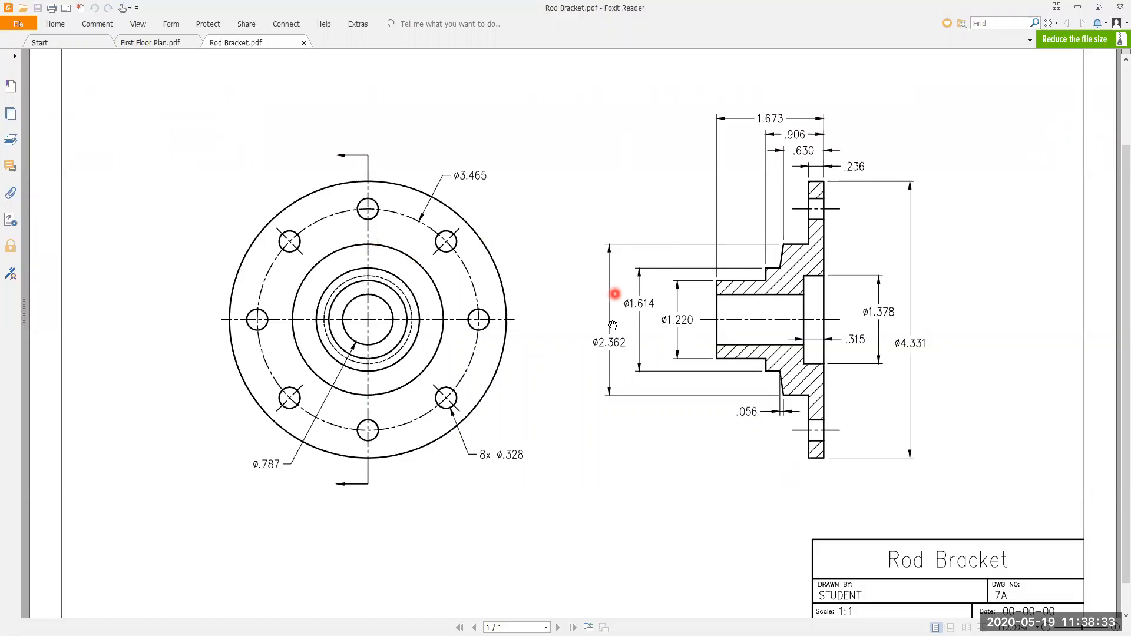
{"action": "key", "text": "alt+Tab"}
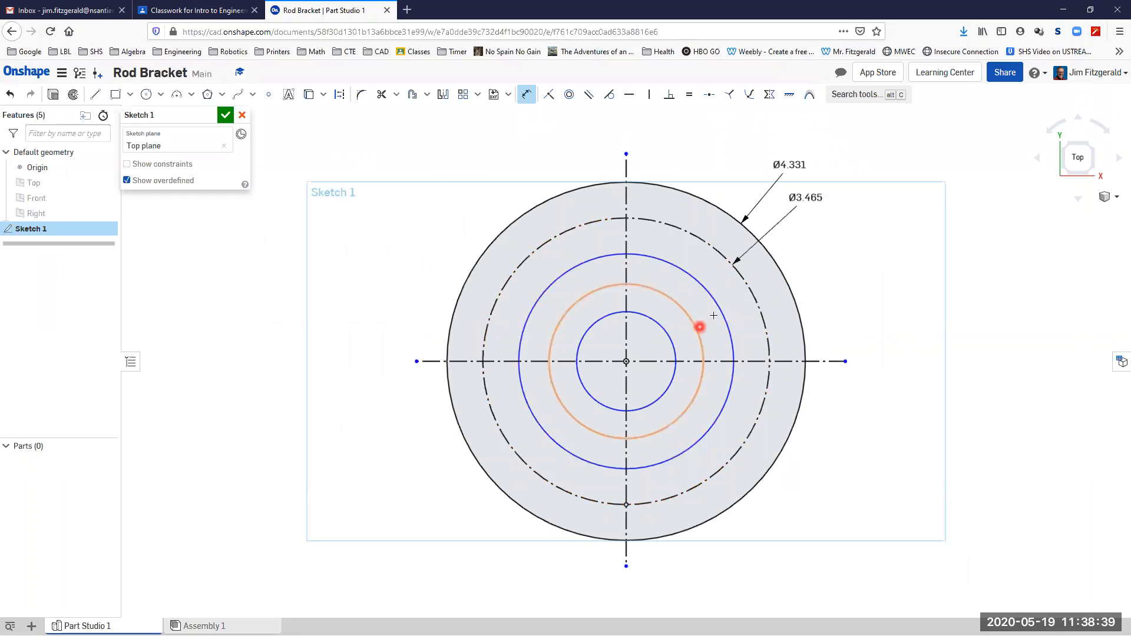
{"action": "left_click", "coordinate": [719, 312]}
{"action": "left_click", "coordinate": [816, 249]}
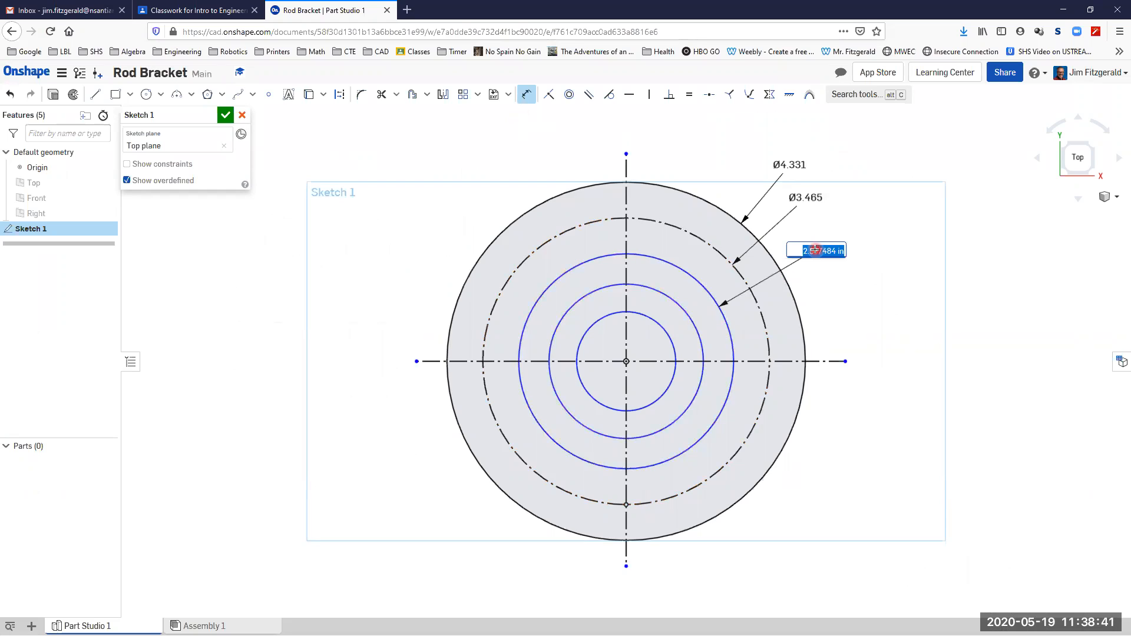
{"action": "type", "text": "2."}
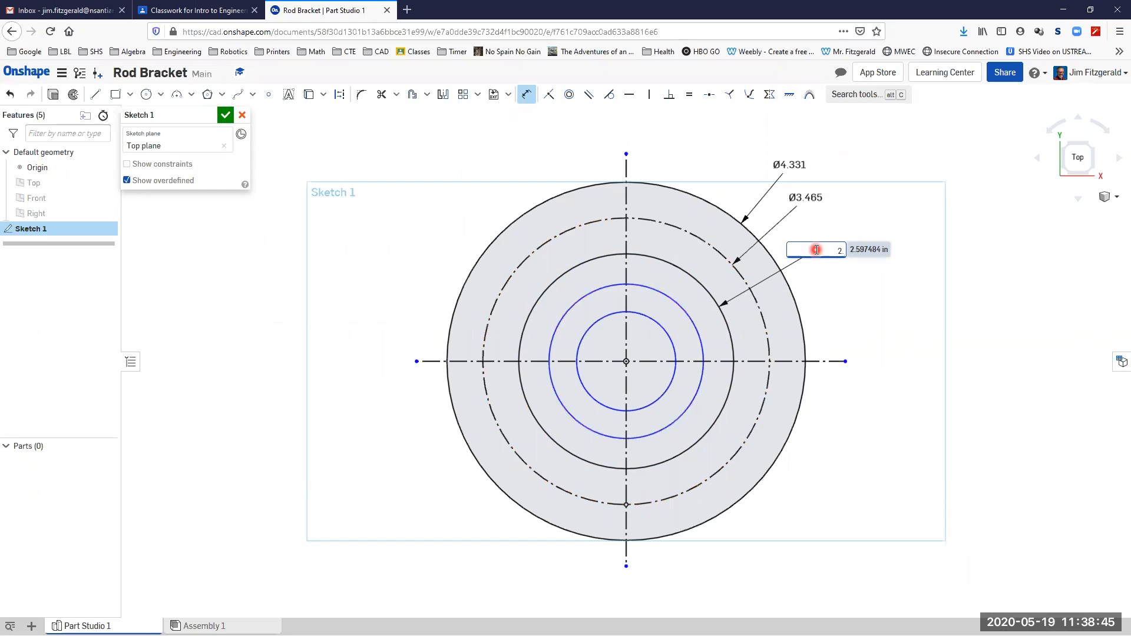
{"action": "type", "text": "362"}
{"action": "key", "text": "Return"}
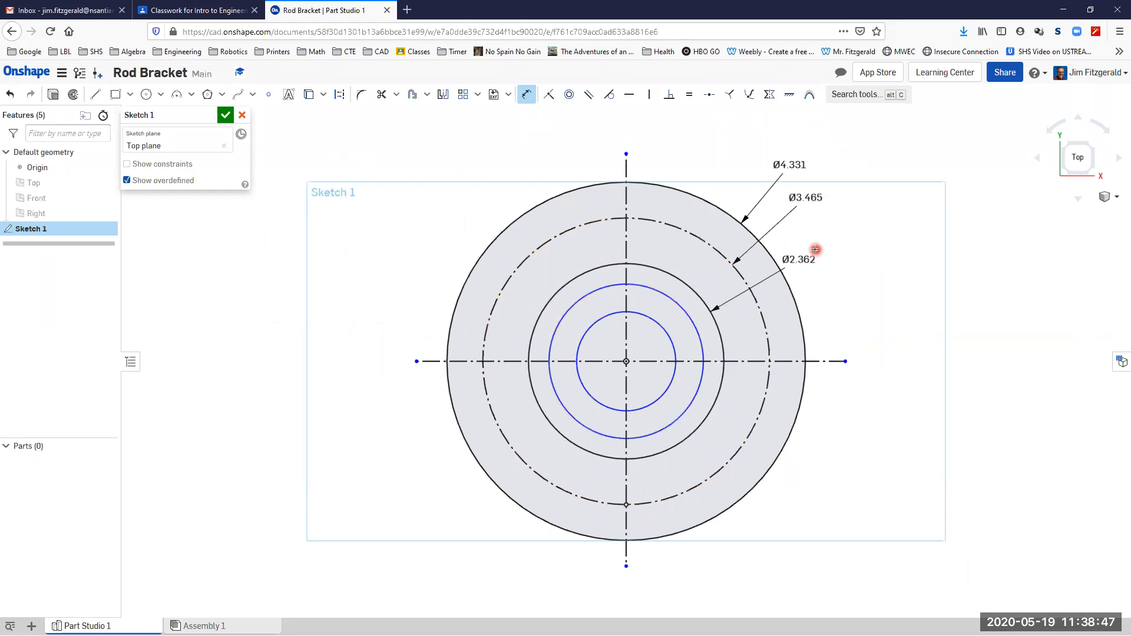
- Dimension the second-smallest circle's diameter to 1.614 in, matching the drawing
{"action": "key", "text": "alt+Tab"}
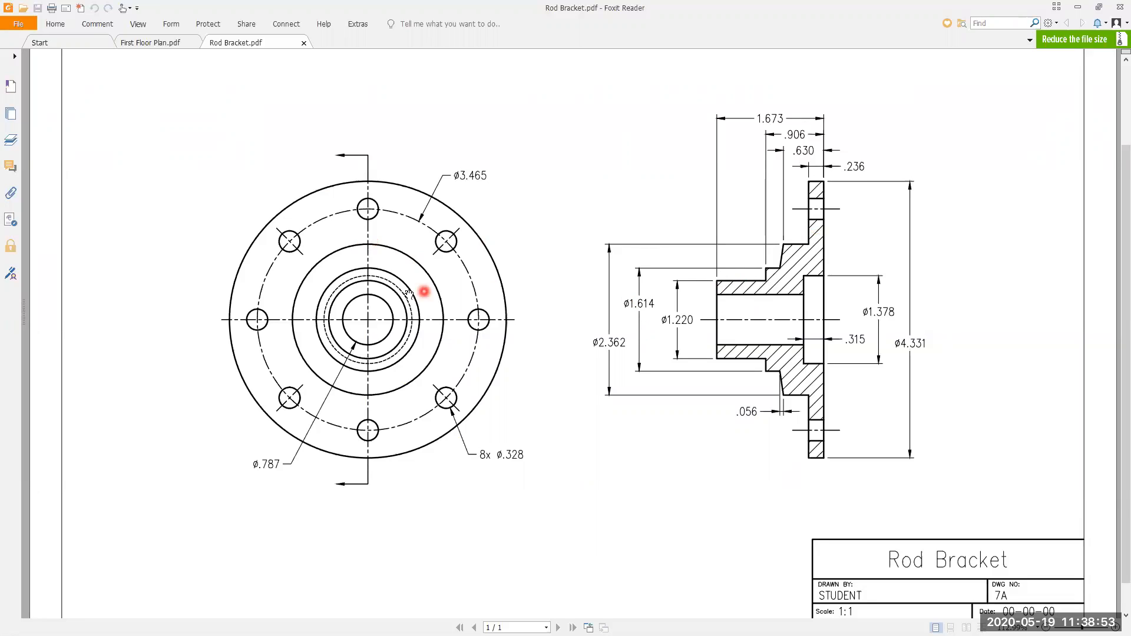
{"action": "key", "text": "alt+Tab"}
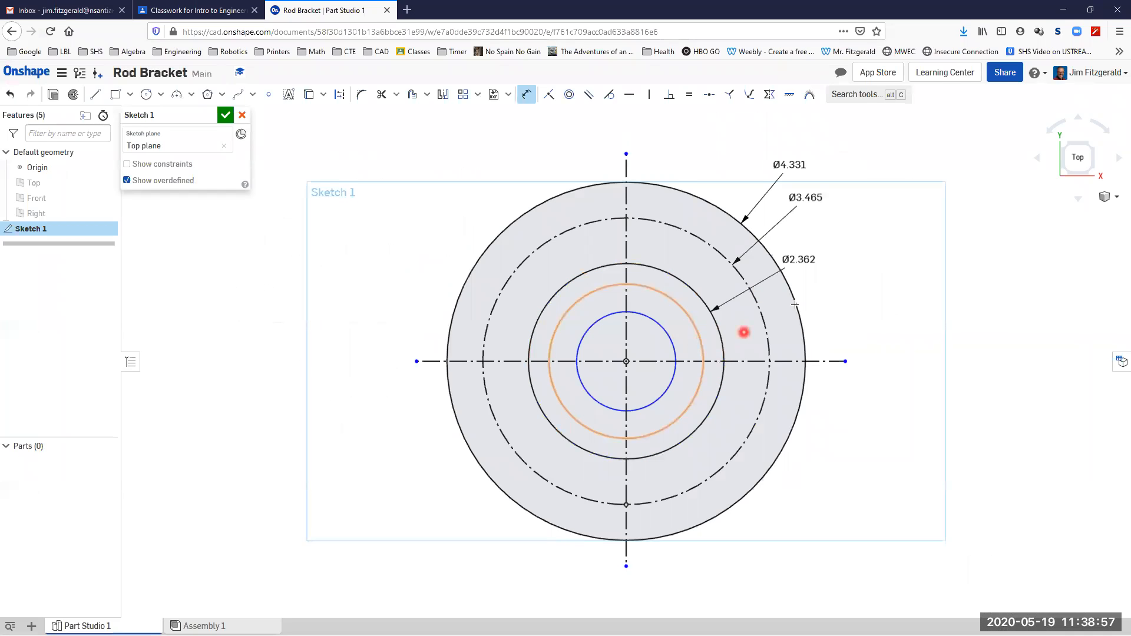
{"action": "left_click", "coordinate": [701, 337]}
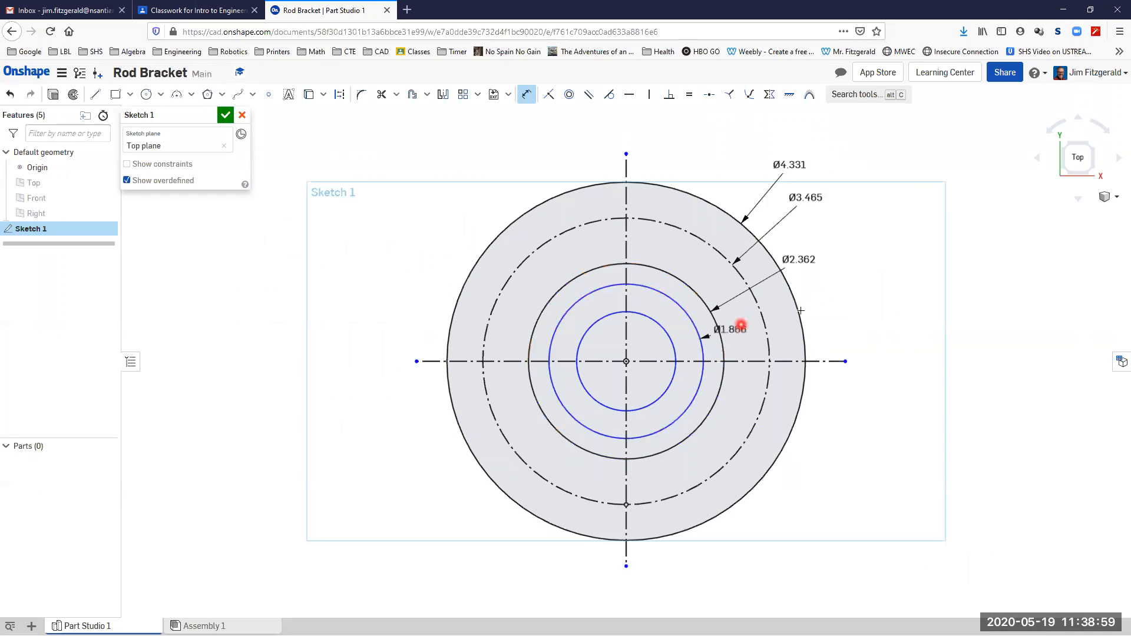
{"action": "left_click", "coordinate": [844, 297]}
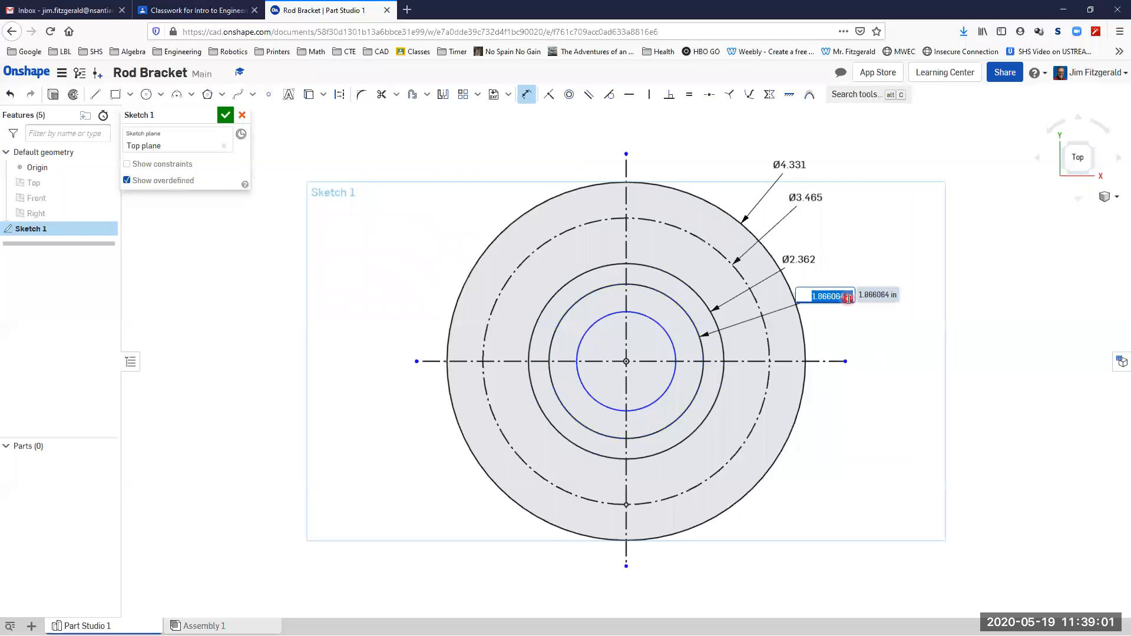
{"action": "key", "text": "Return"}
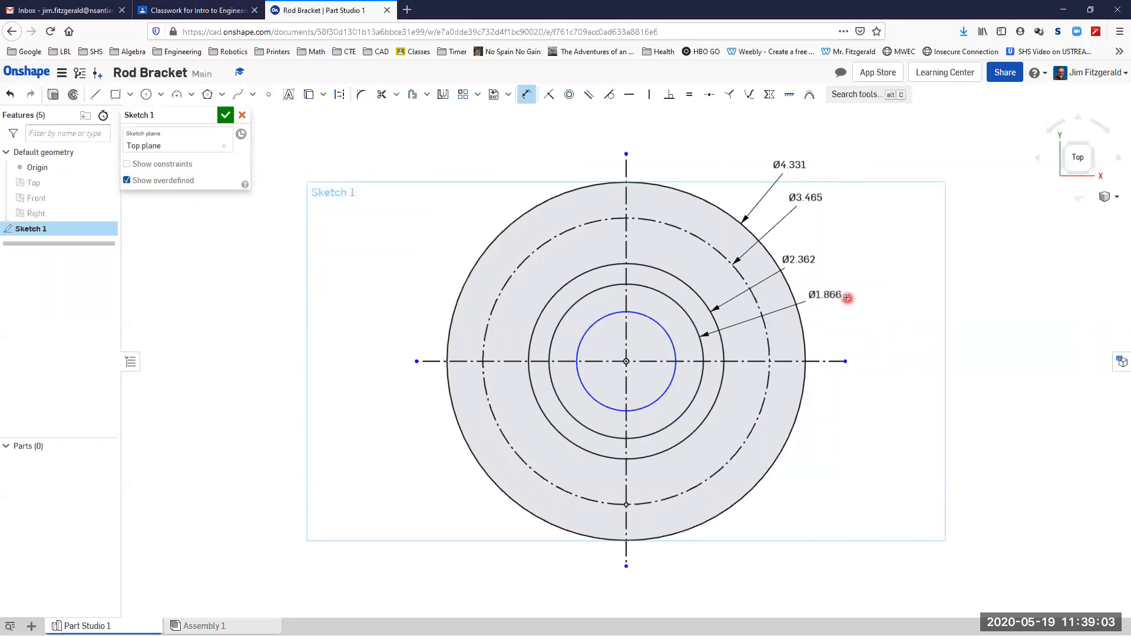
- Check the drawing again and dimension the innermost circle's diameter to 1.22 in
{"action": "key", "text": "alt+Tab"}
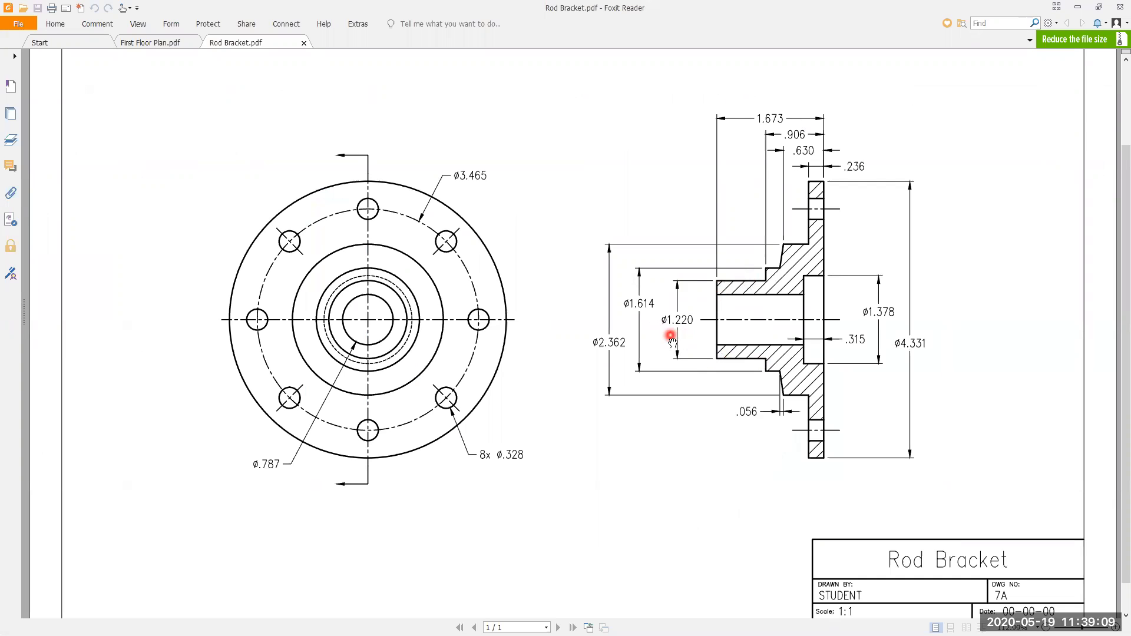
{"action": "key", "text": "alt+Tab"}
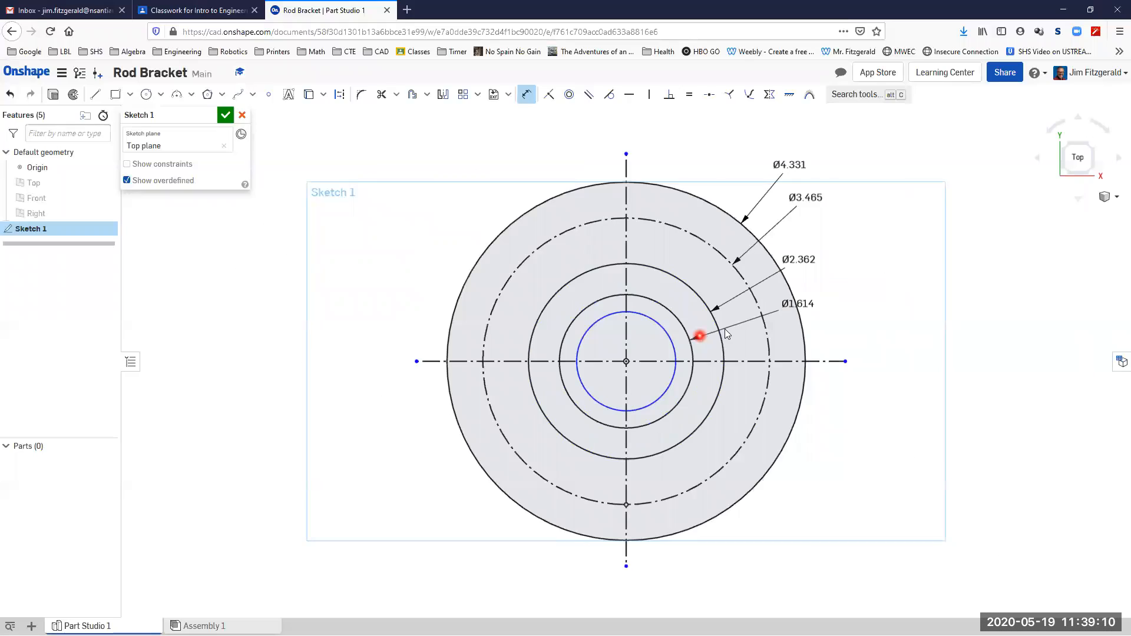
{"action": "left_click", "coordinate": [675, 380]}
{"action": "left_click", "coordinate": [845, 321]}
{"action": "left_click", "coordinate": [852, 319]}
{"action": "type", "text": "1.2"}
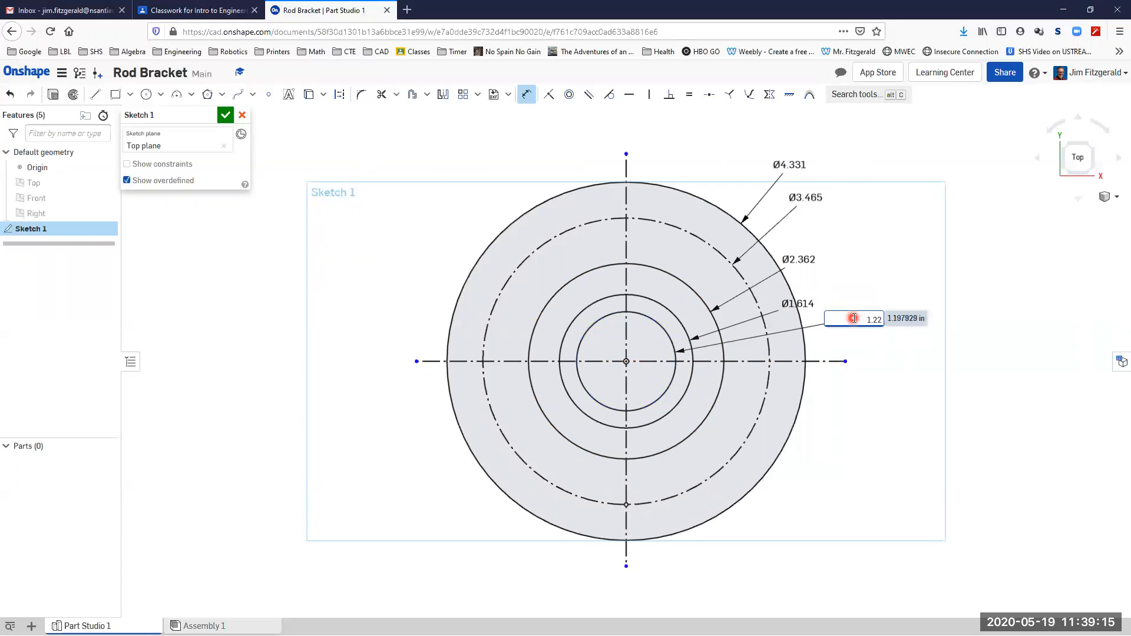
{"action": "type", "text": "2"}
{"action": "key", "text": "Return"}
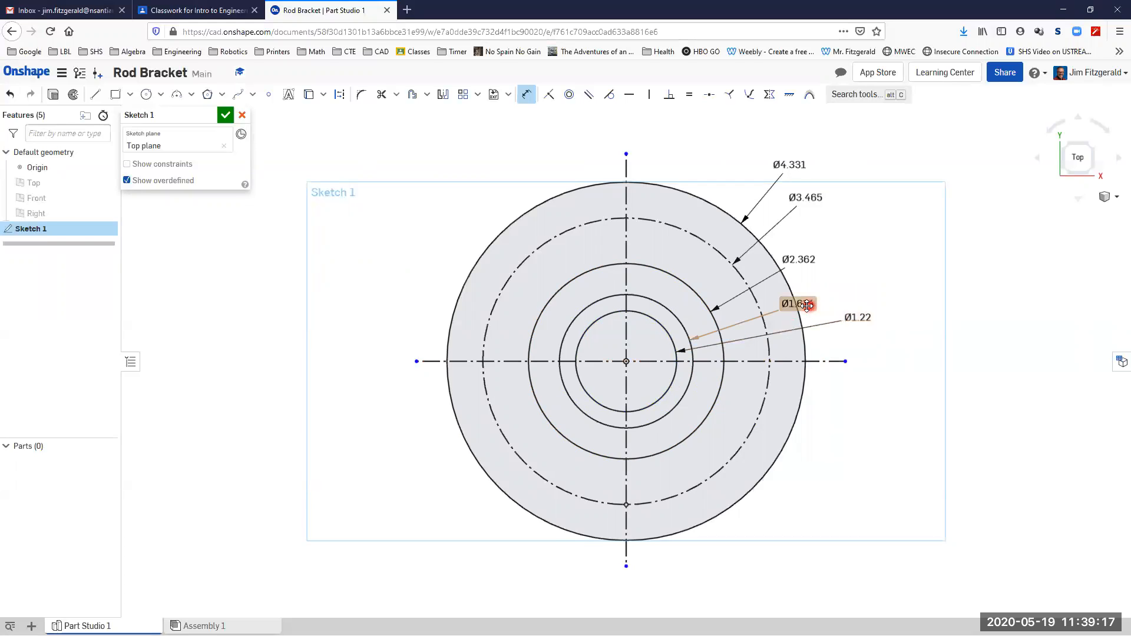
- Rearrange the diameter labels in a spaced column outside the circles and finish the sketch
{"action": "key", "text": "Escape"}
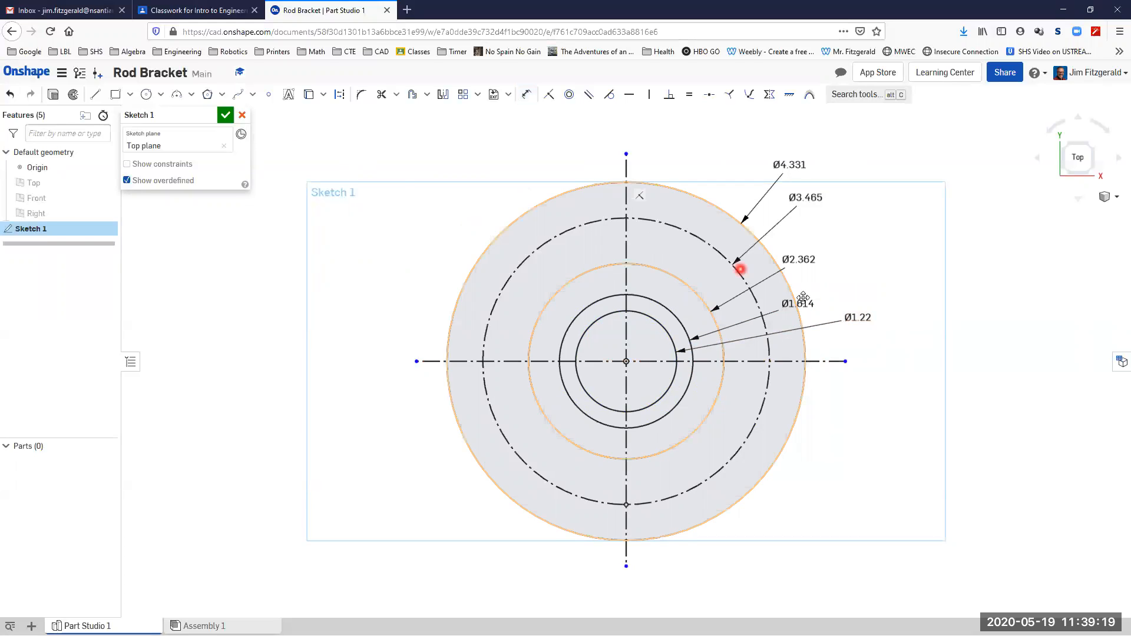
{"action": "left_click_drag", "start_coordinate": [798, 303], "coordinate": [858, 247]}
{"action": "left_click_drag", "start_coordinate": [809, 198], "coordinate": [849, 209]}
{"action": "left_click_drag", "start_coordinate": [789, 165], "coordinate": [825, 177]}
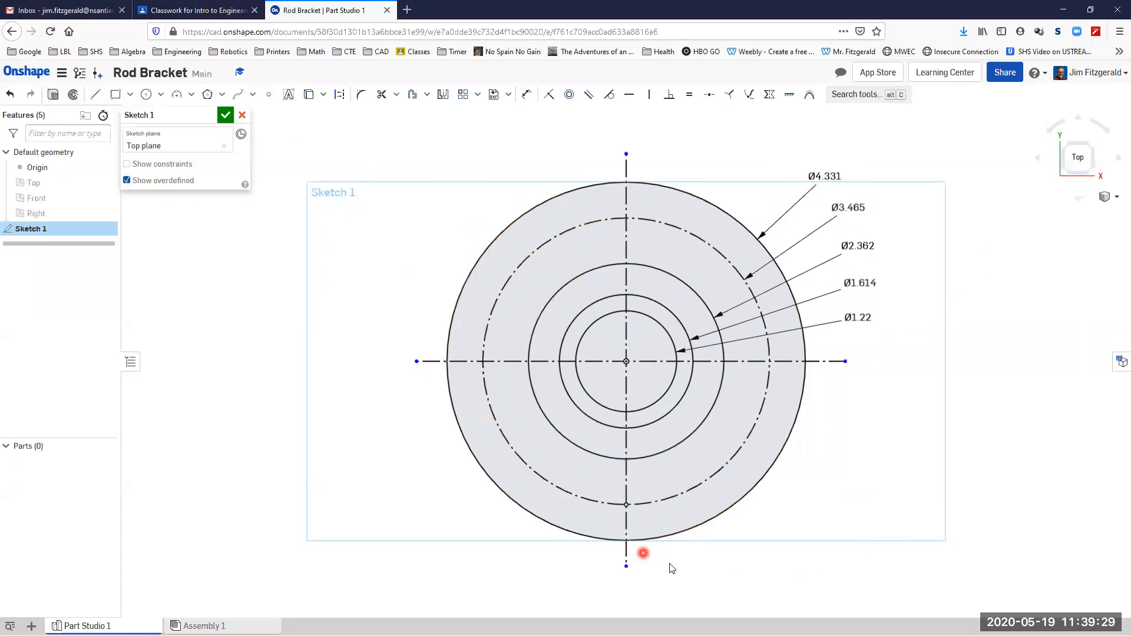
{"action": "left_click", "coordinate": [625, 504]}
{"action": "left_click", "coordinate": [225, 116]}
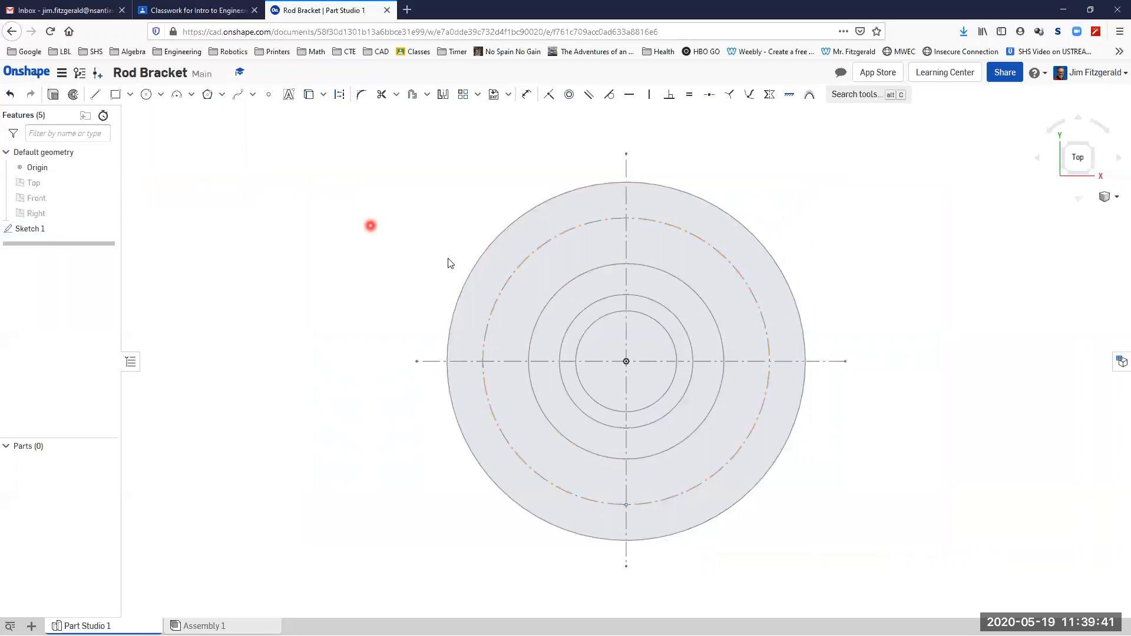
- Extrude the outer ring between the 4.331 in and 2.362 in circles upward as a new solid, 0.236 in deep
{"action": "left_click_drag", "start_coordinate": [1080, 168], "coordinate": [936, 383]}
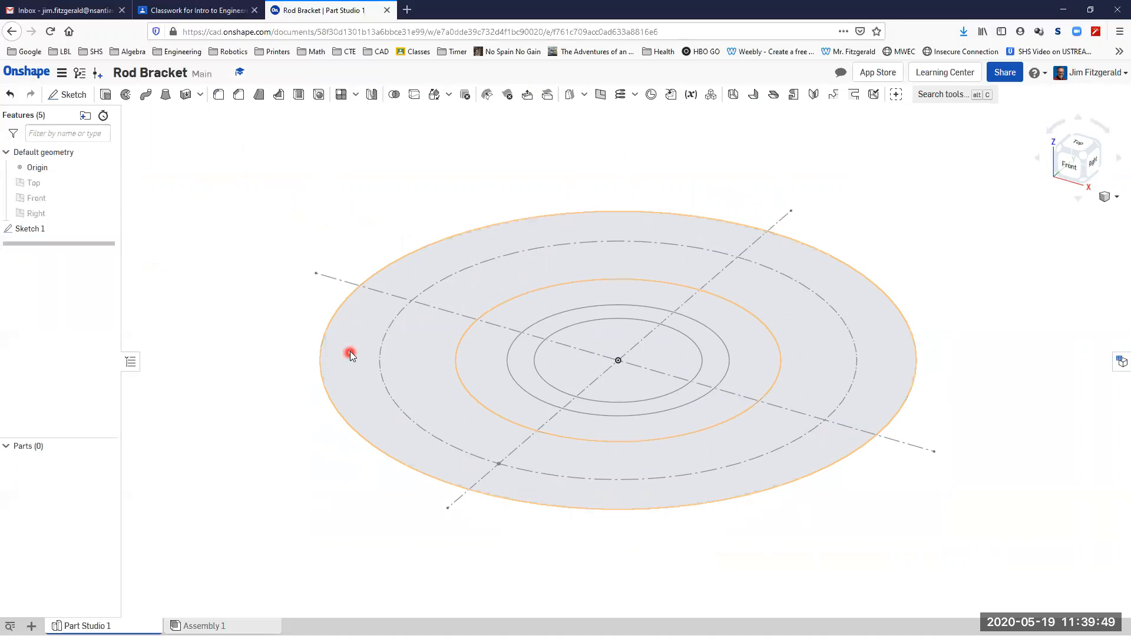
{"action": "key", "text": "alt+Tab"}
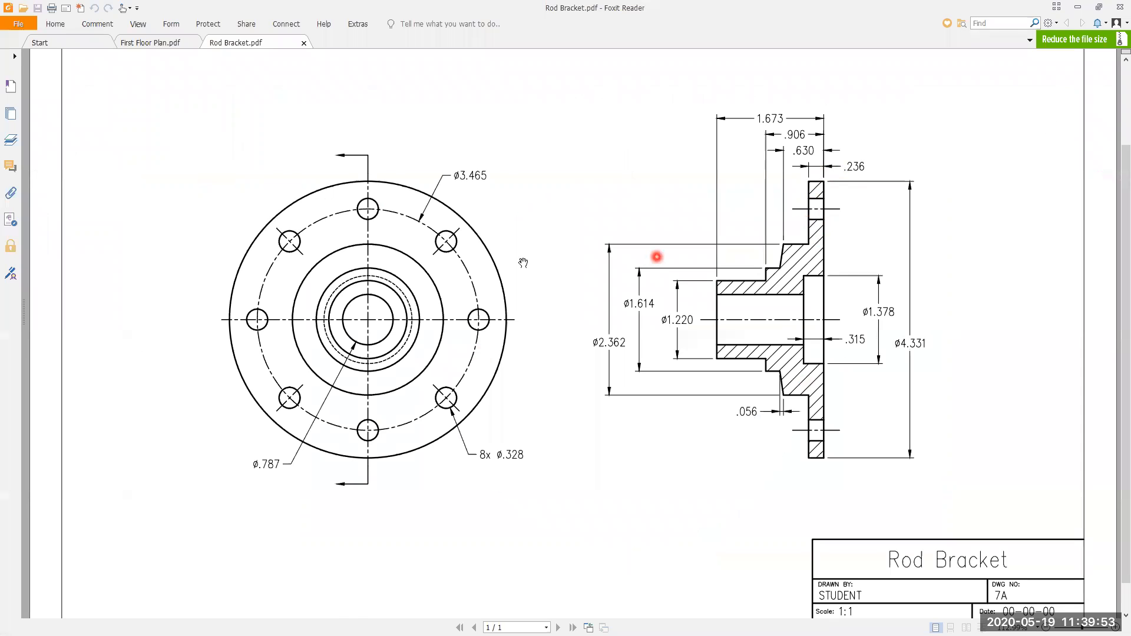
{"action": "key", "text": "alt+Tab"}
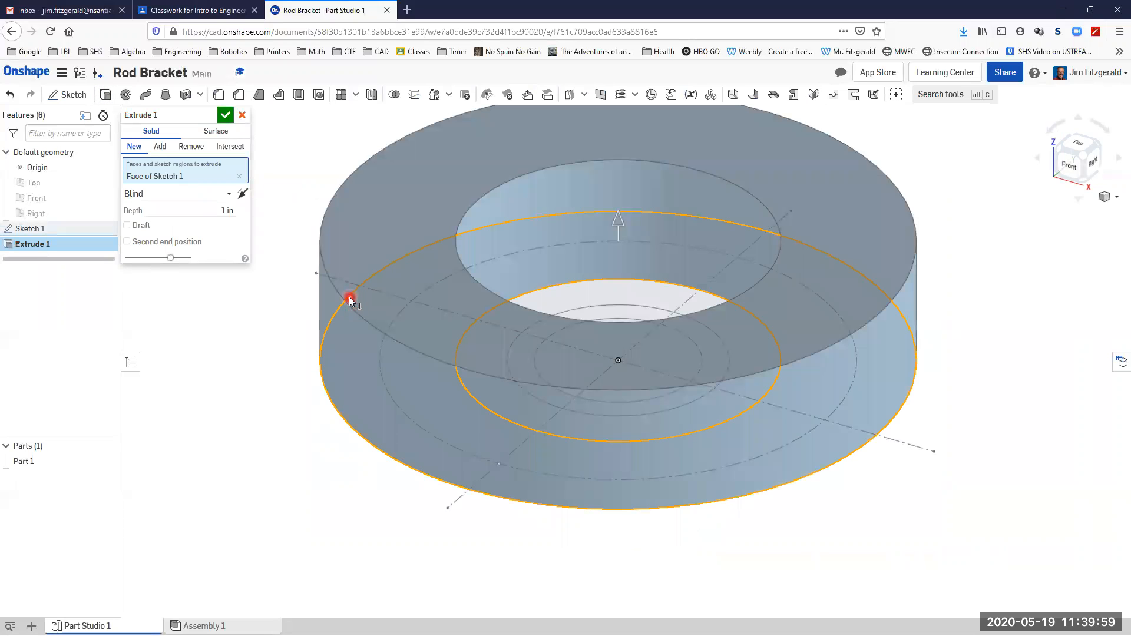
{"action": "left_click", "coordinate": [214, 211]}
{"action": "key", "text": "Return"}
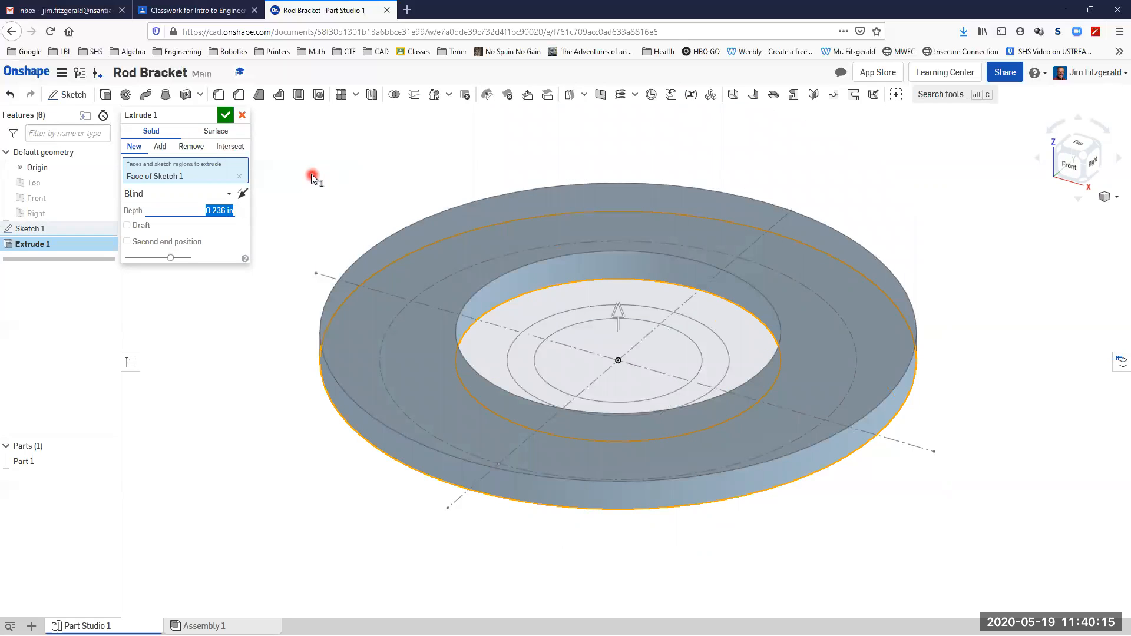
{"action": "left_click", "coordinate": [226, 115]}
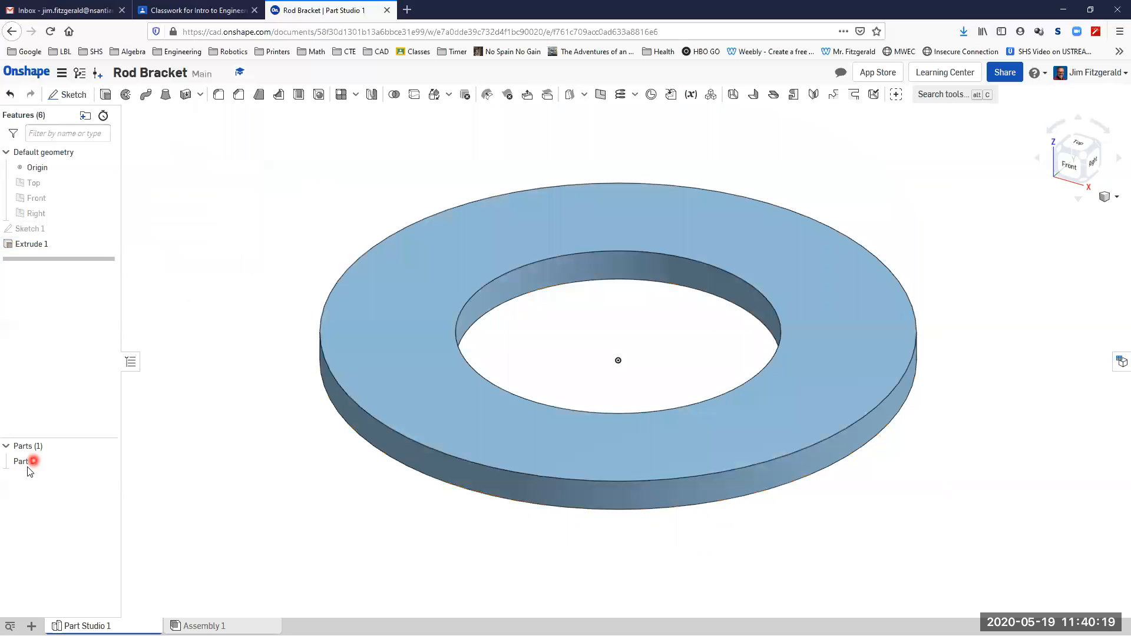
- Rename the extruded part as Rod Bracket
{"action": "left_click", "coordinate": [22, 462]}
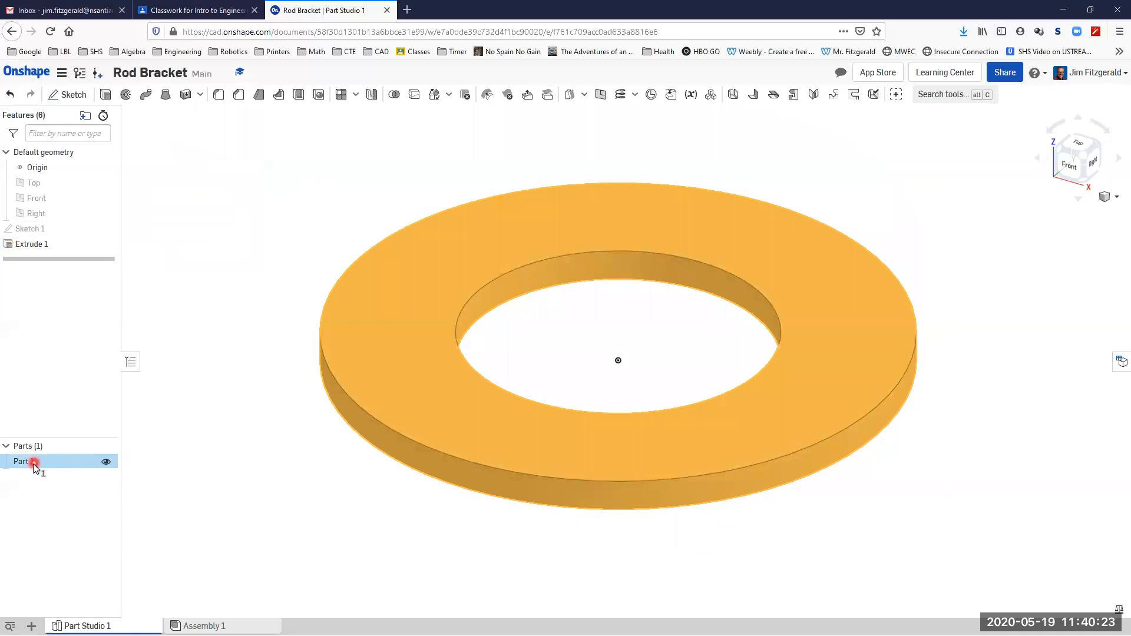
{"action": "right_click", "coordinate": [33, 465]}
{"action": "left_click", "coordinate": [62, 474]}
{"action": "type", "text": "Rod Bracket"}
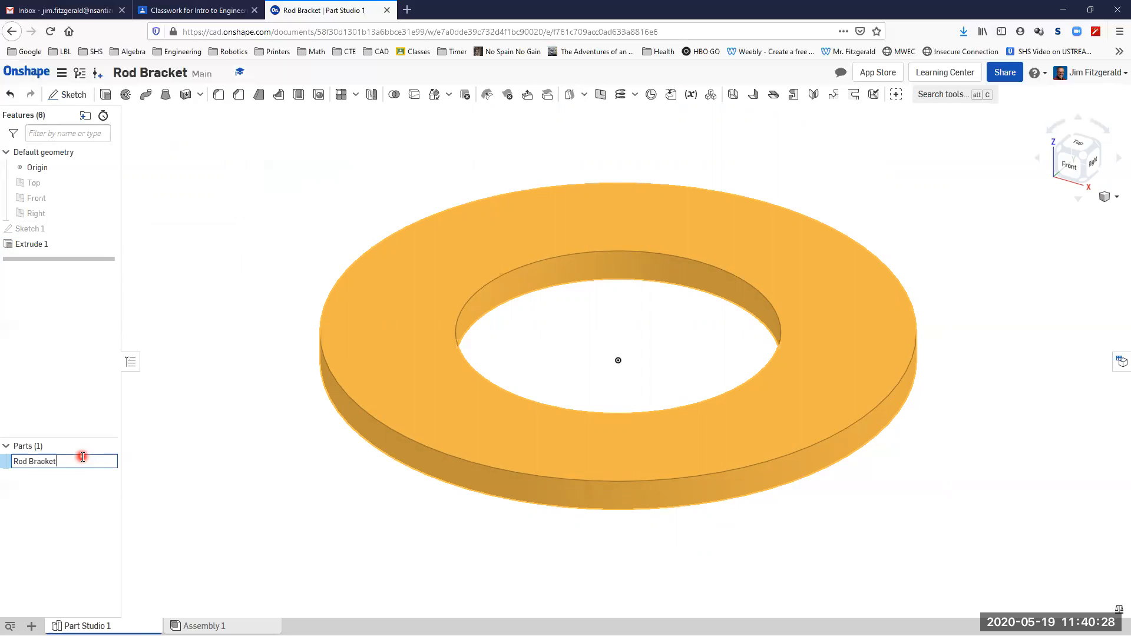
{"action": "key", "text": "Return"}
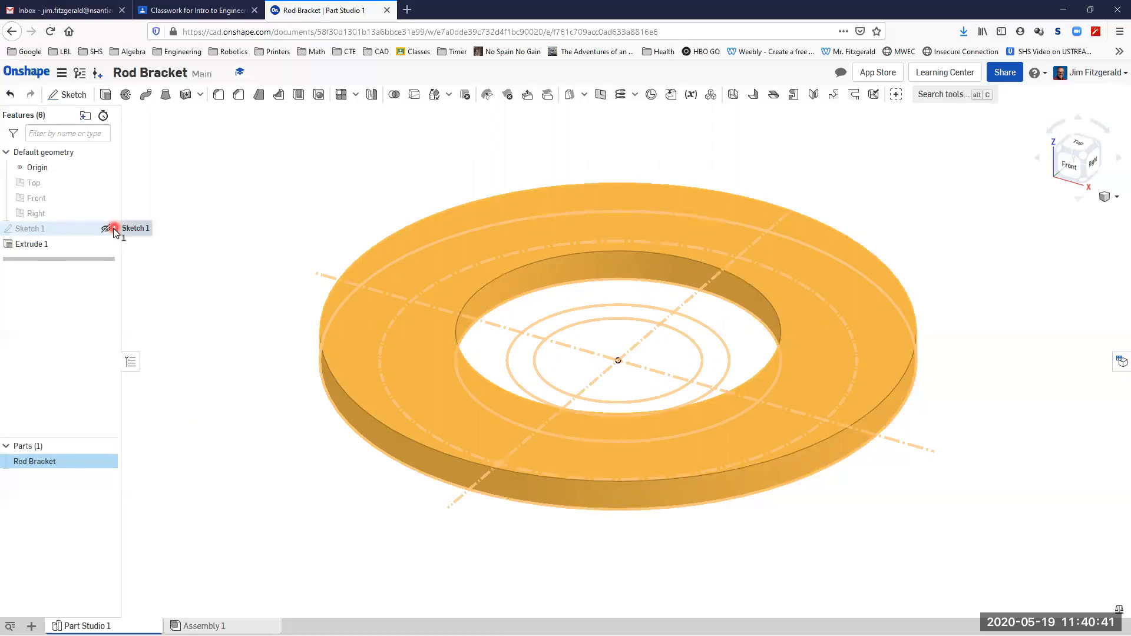
- Show the base sketch again and check the step heights in the Rod Bracket drawing in Foxit Reader
{"action": "left_click", "coordinate": [107, 228]}
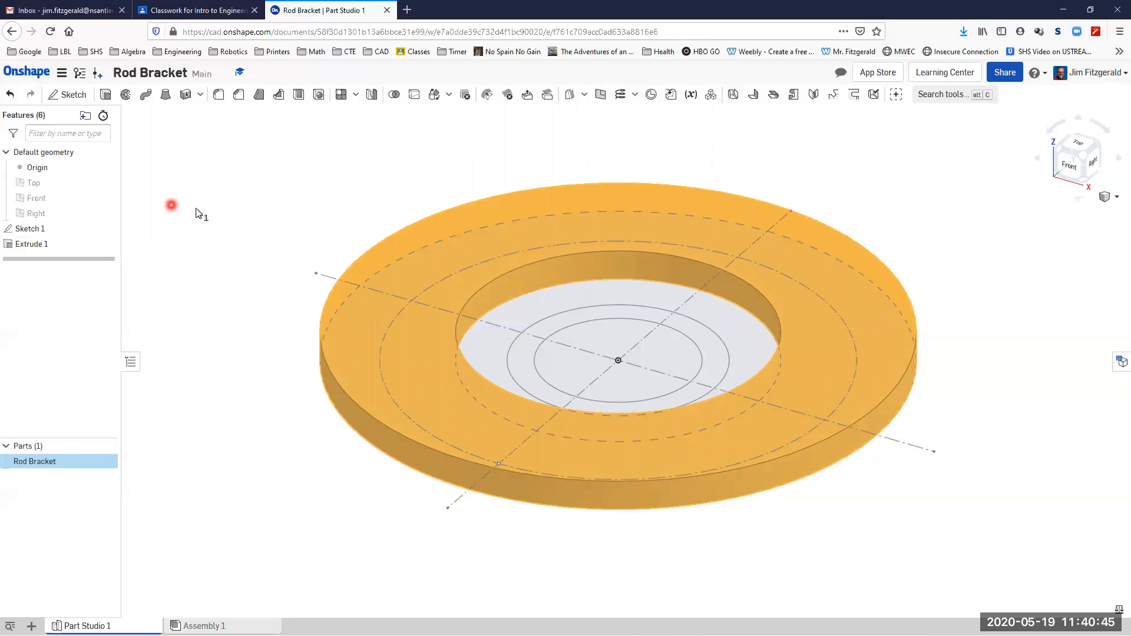
{"action": "key", "text": "alt+Tab"}
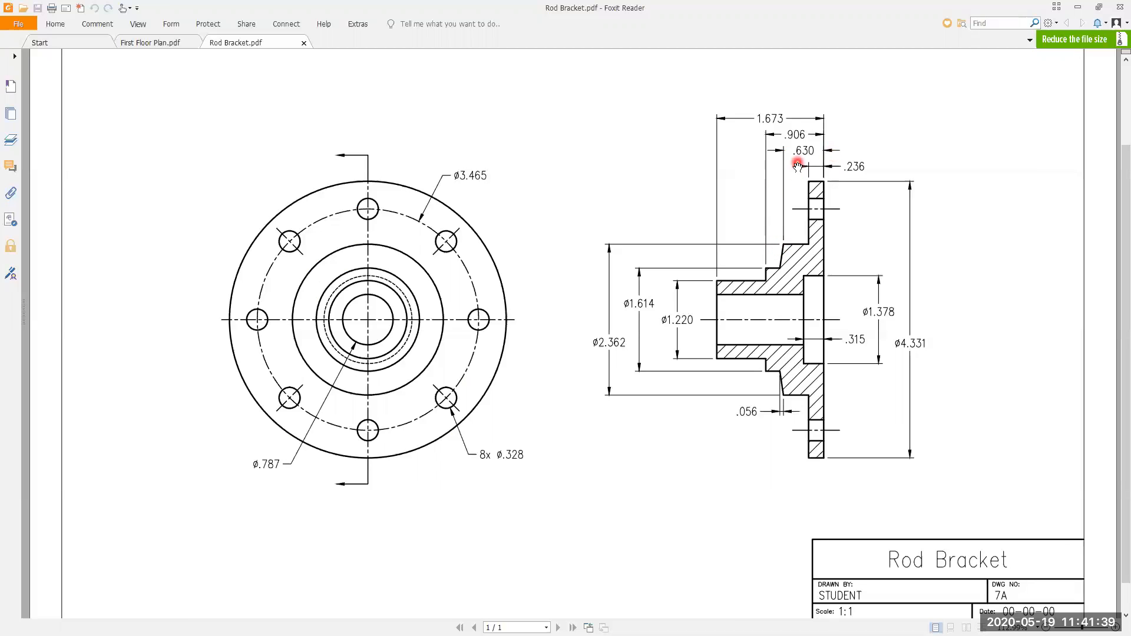
{"action": "key", "text": "alt+Tab"}
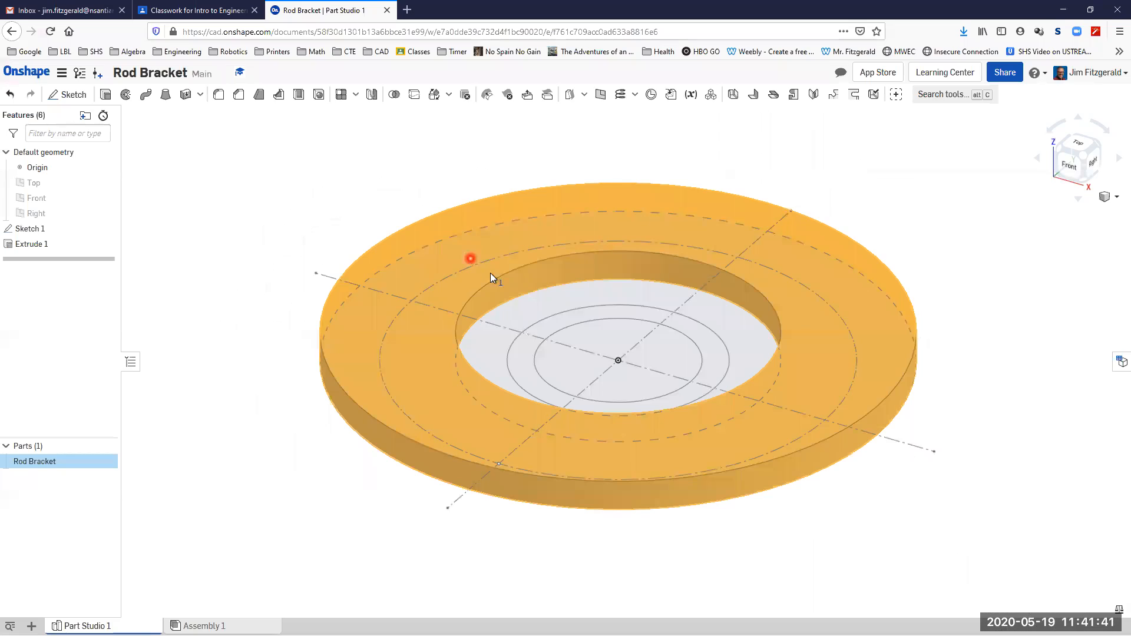
- Extrude the ring between the 2.362 in and 1.614 in circles upward by 0.686 in, adding it to the Rod Bracket
{"action": "left_click", "coordinate": [513, 313]}
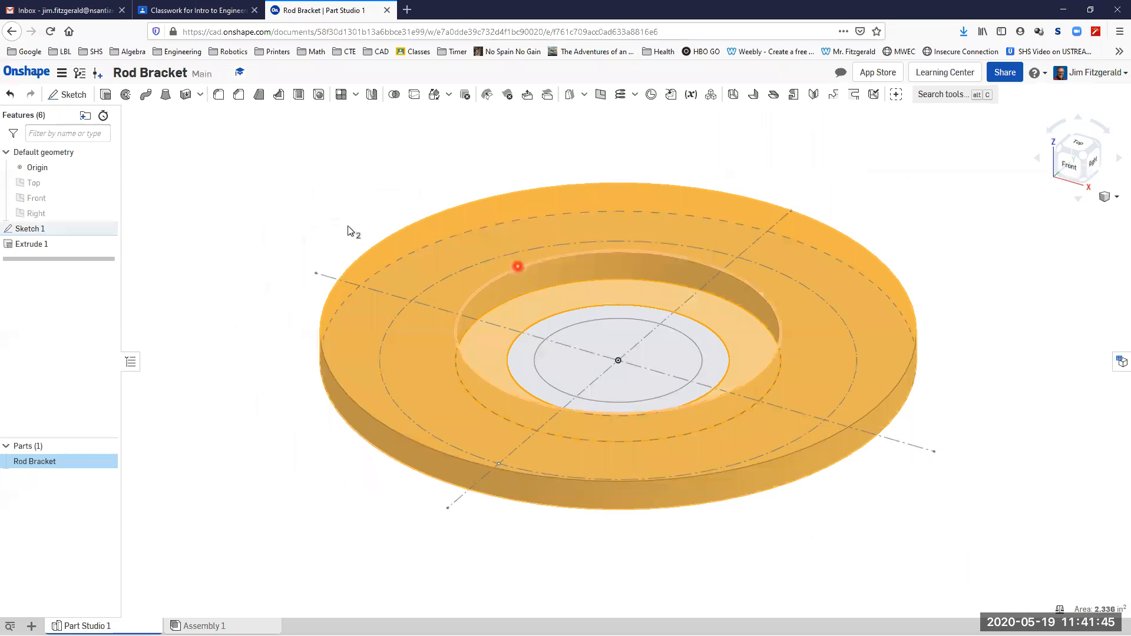
{"action": "left_click", "coordinate": [106, 94]}
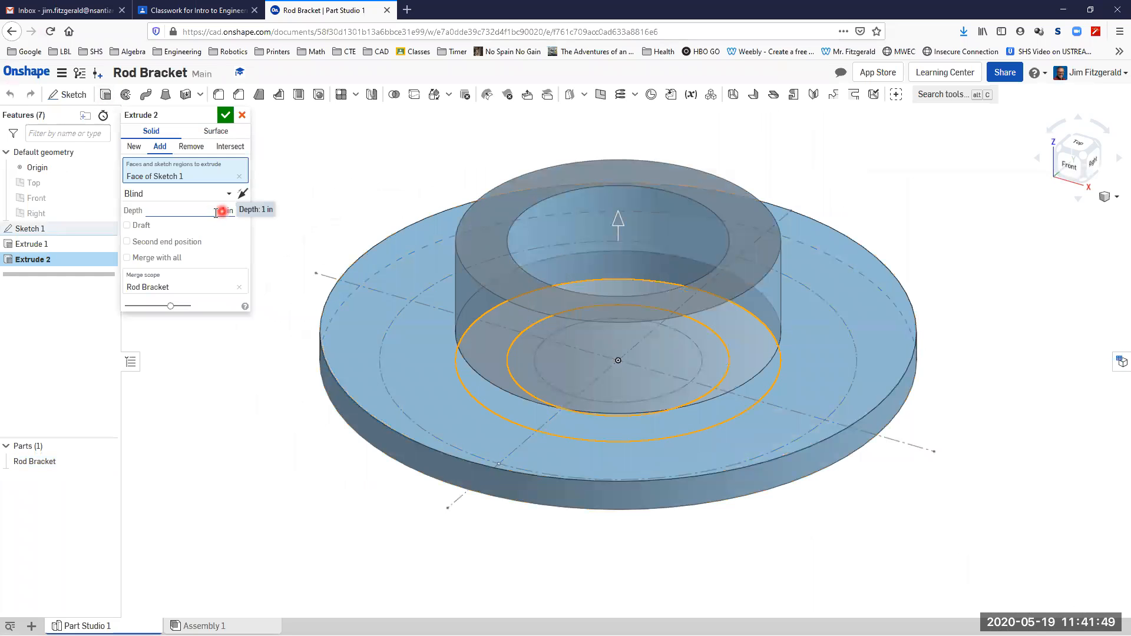
{"action": "left_click_drag", "start_coordinate": [216, 212], "coordinate": [246, 215]}
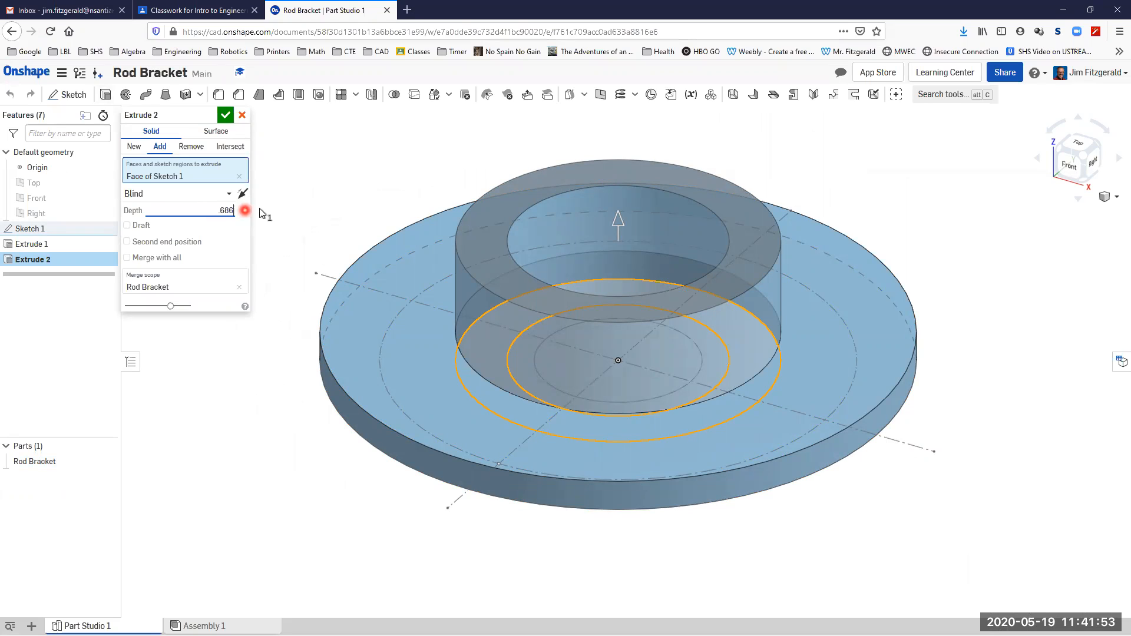
{"action": "left_click", "coordinate": [142, 151]}
{"action": "left_click", "coordinate": [147, 285]}
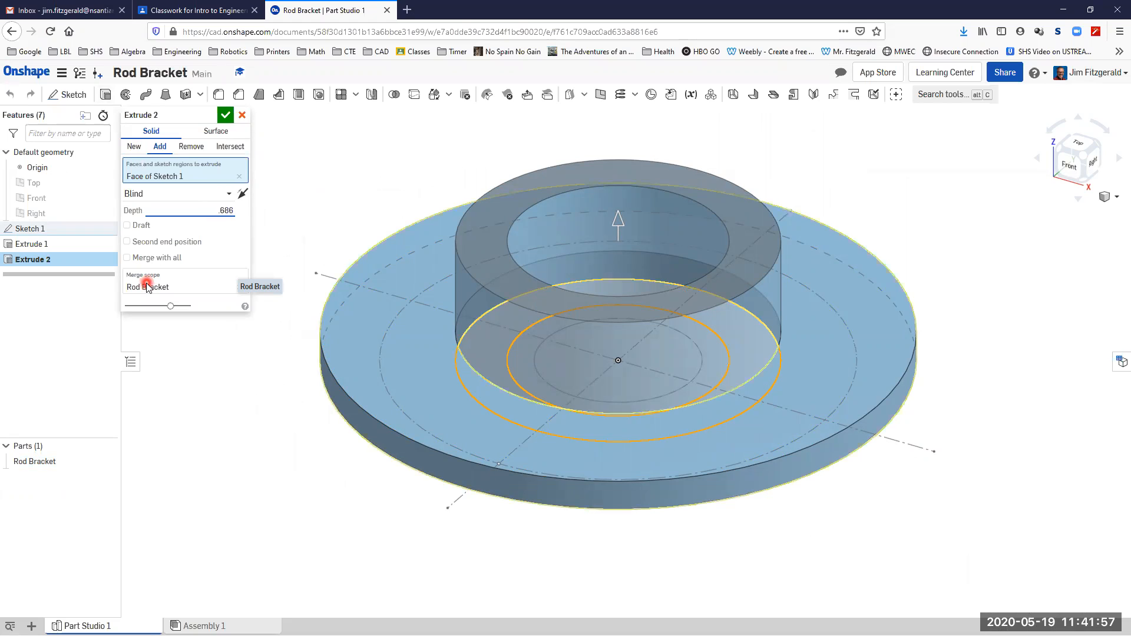
{"action": "left_click", "coordinate": [305, 195]}
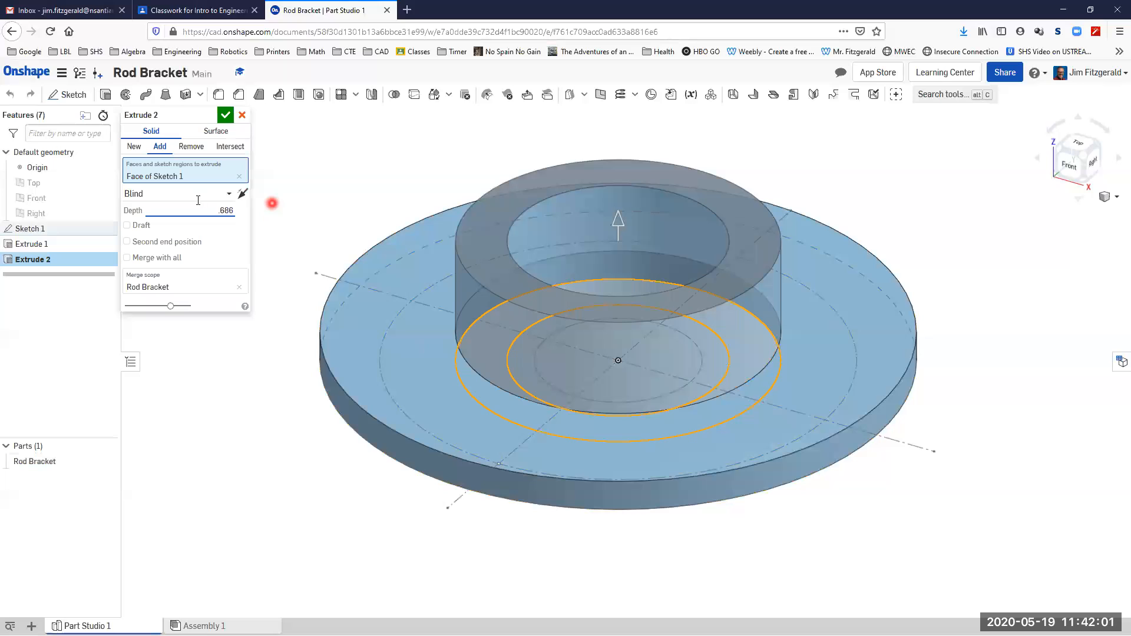
{"action": "left_click", "coordinate": [225, 115]}
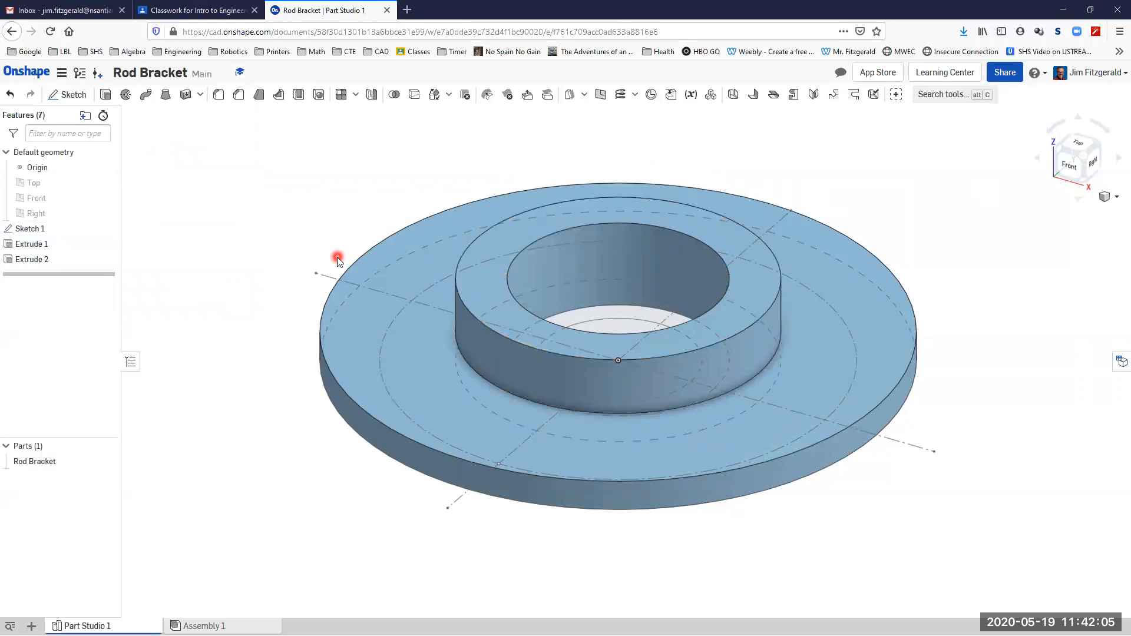
- Check the drawing and extrude the ring between the 1.614 in and 1.22 in circles 0.906 in, adding it to the Rod Bracket
{"action": "key", "text": "alt+Tab"}
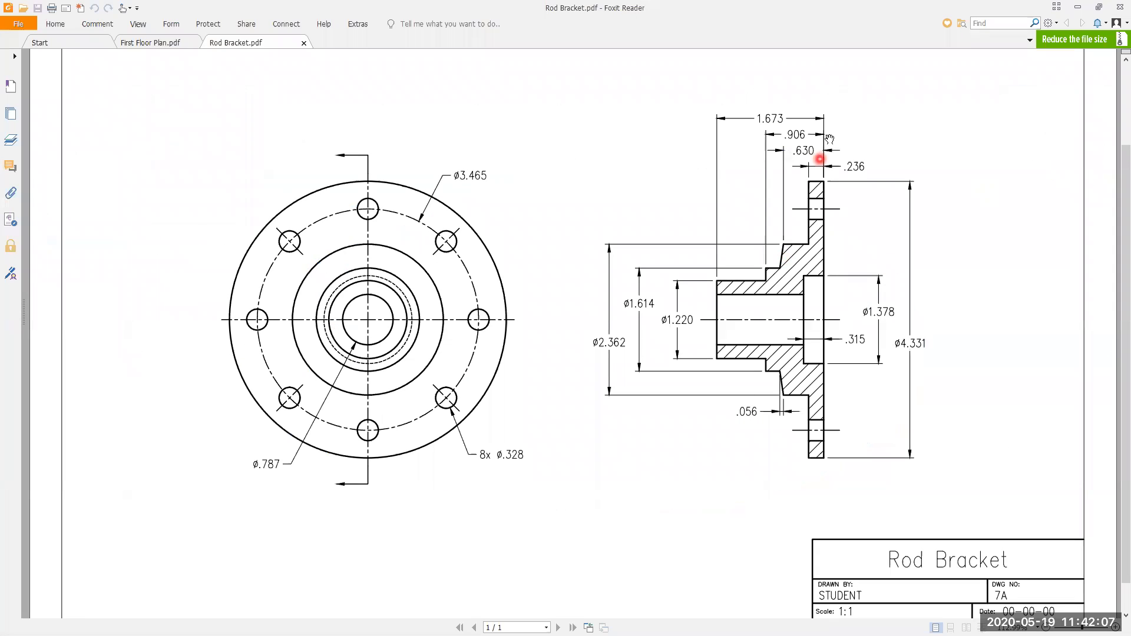
{"action": "key", "text": "alt+Tab"}
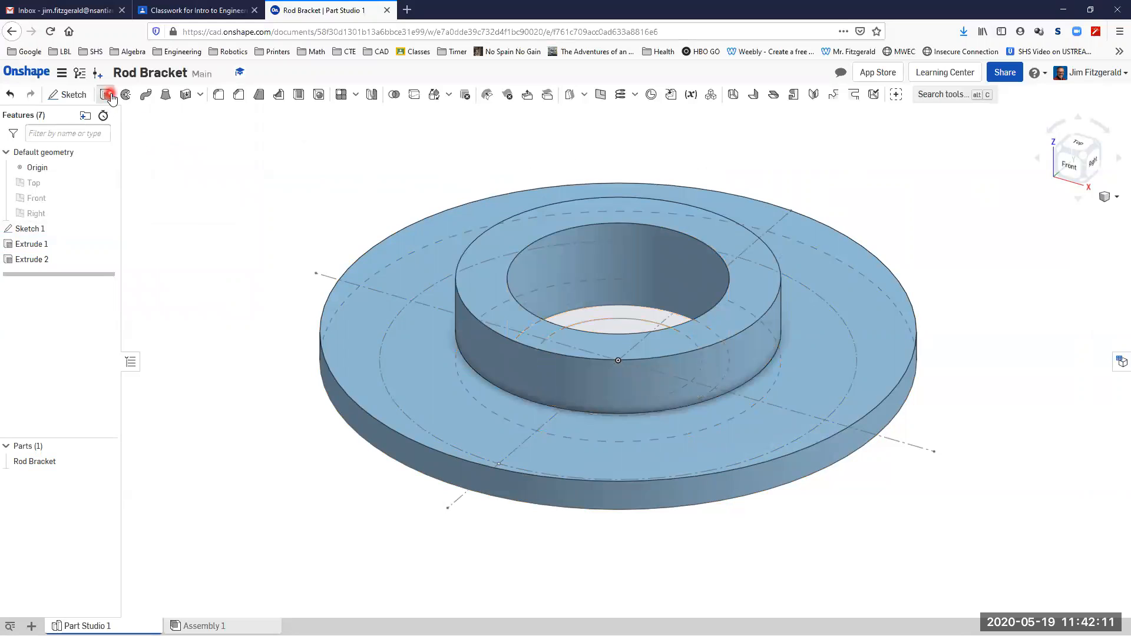
{"action": "left_click", "coordinate": [106, 95]}
{"action": "left_click", "coordinate": [625, 308]}
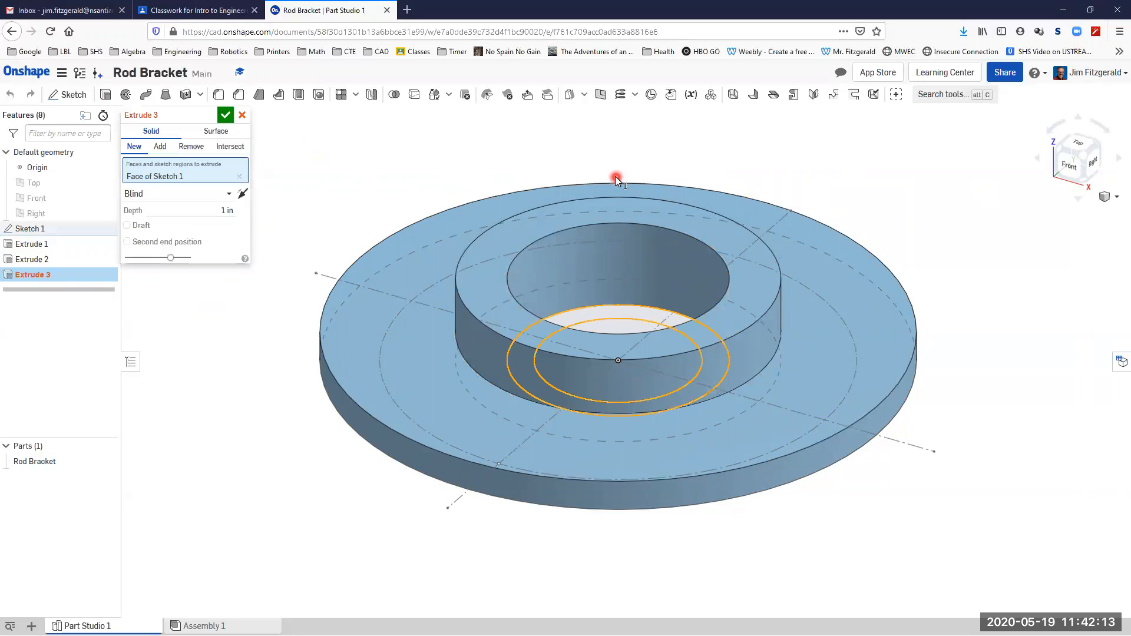
{"action": "left_click", "coordinate": [210, 212]}
{"action": "left_click", "coordinate": [229, 210]}
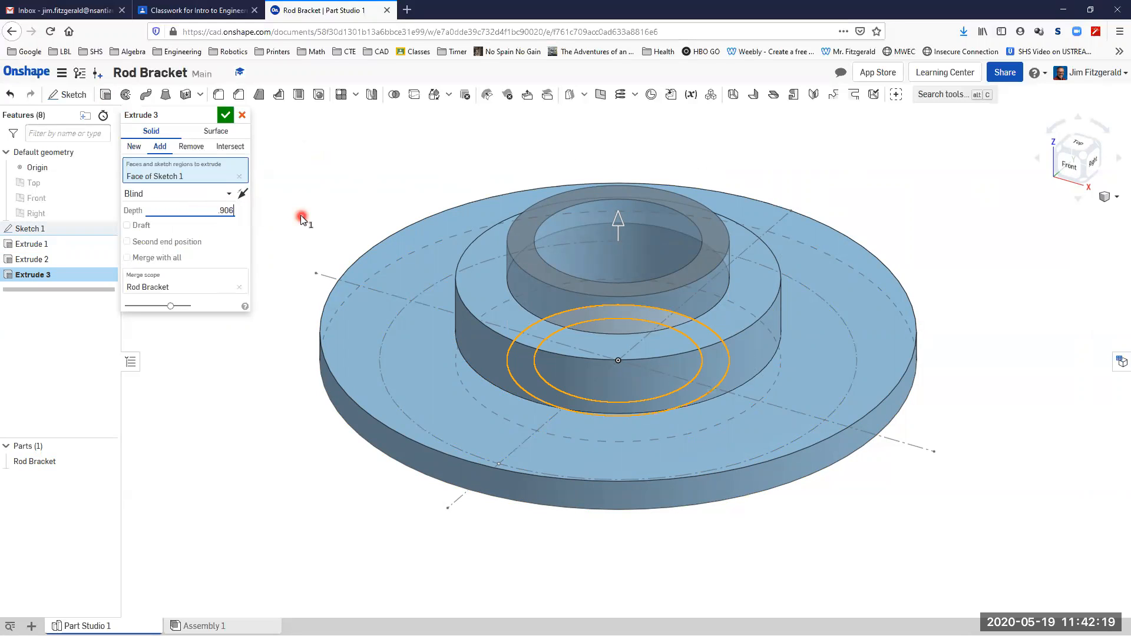
{"action": "left_click", "coordinate": [226, 116]}
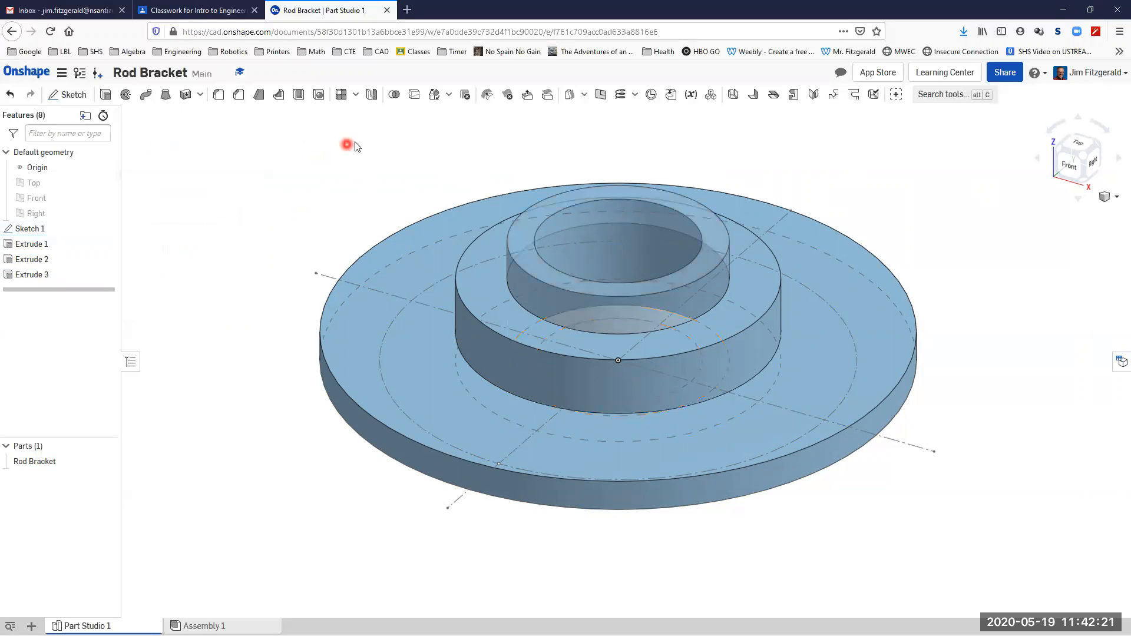
- Check the overall height in the drawing and extrude the innermost 1.22 in circle 1.673 in, adding it to the Rod Bracket
{"action": "key", "text": "alt+Tab"}
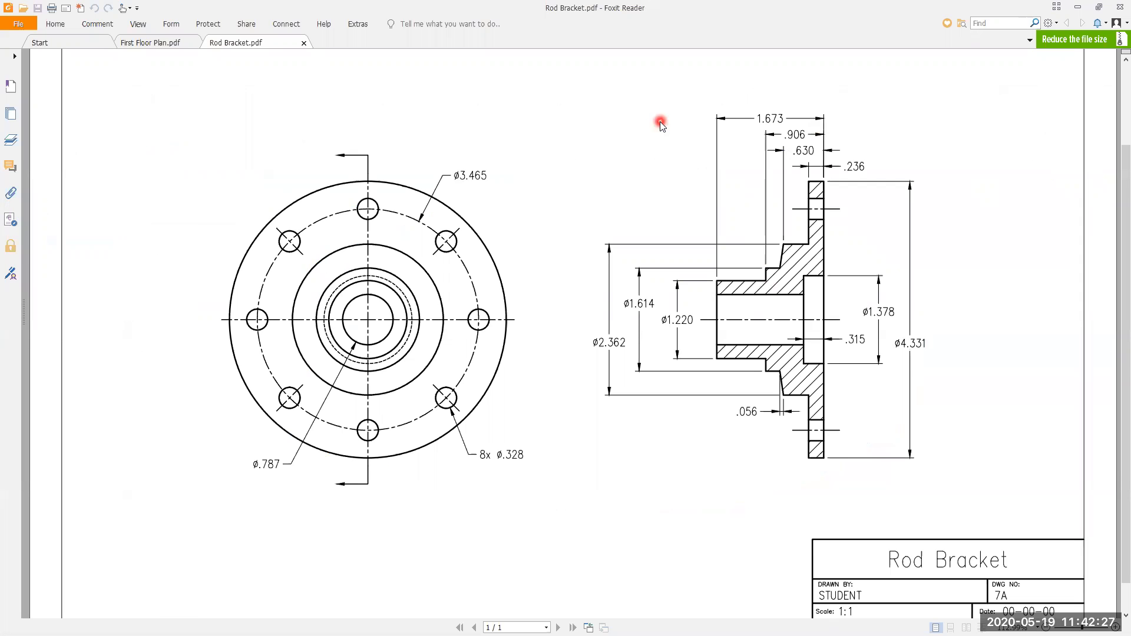
{"action": "key", "text": "alt+Tab"}
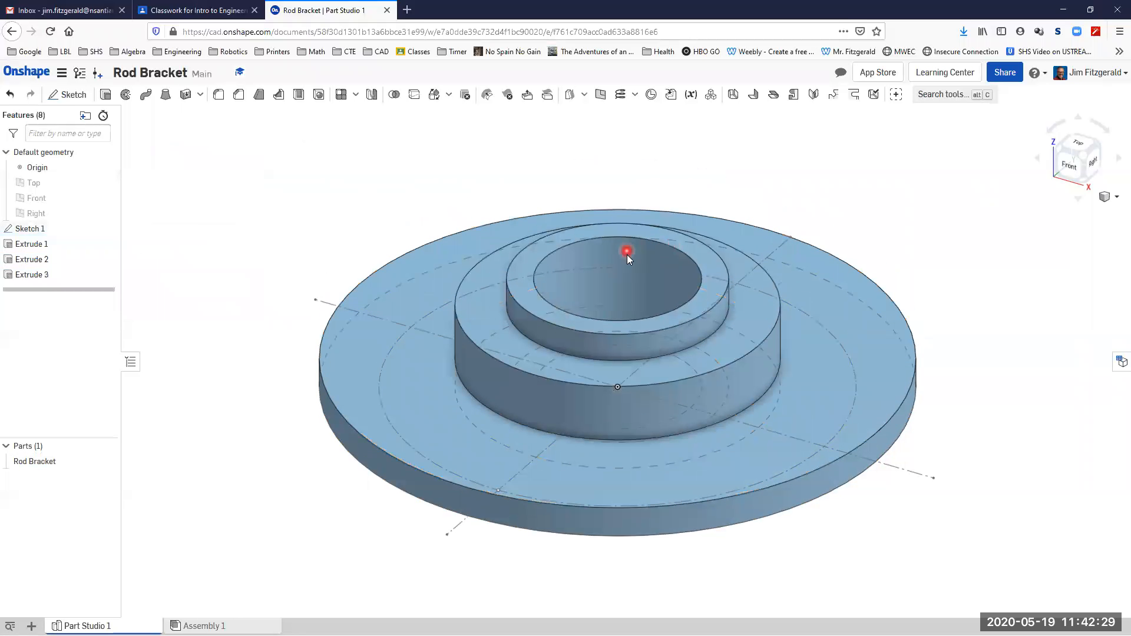
{"action": "middle_click_drag", "start_coordinate": [627, 255], "coordinate": [627, 210]}
{"action": "right_click_drag", "start_coordinate": [626, 210], "coordinate": [626, 255]}
{"action": "key", "text": "alt+Tab"}
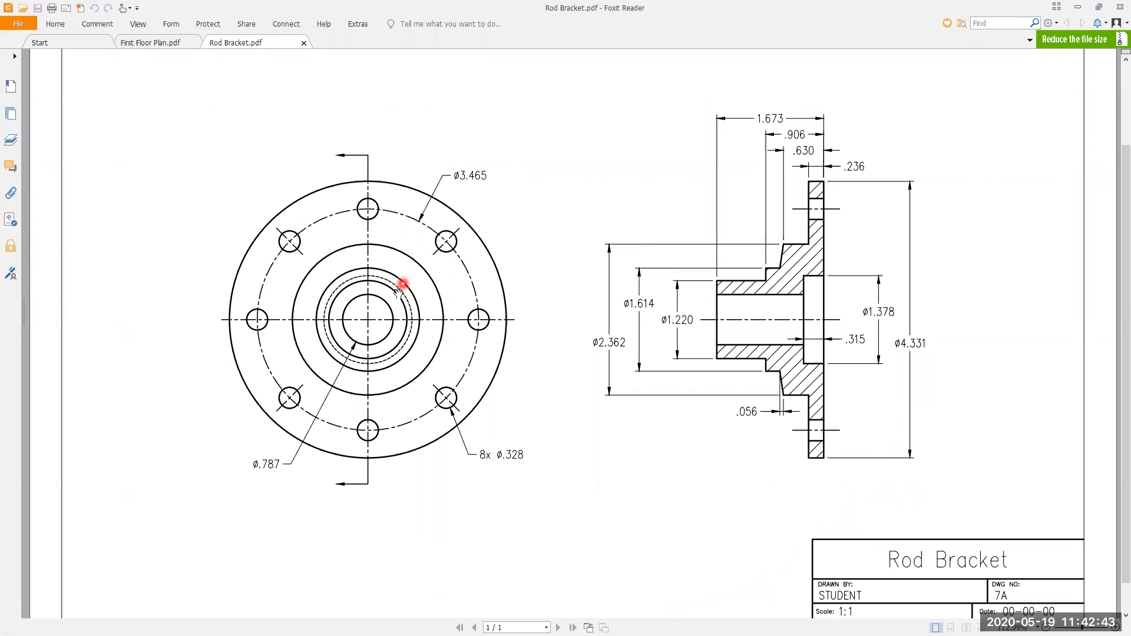
{"action": "key", "text": "alt+Tab"}
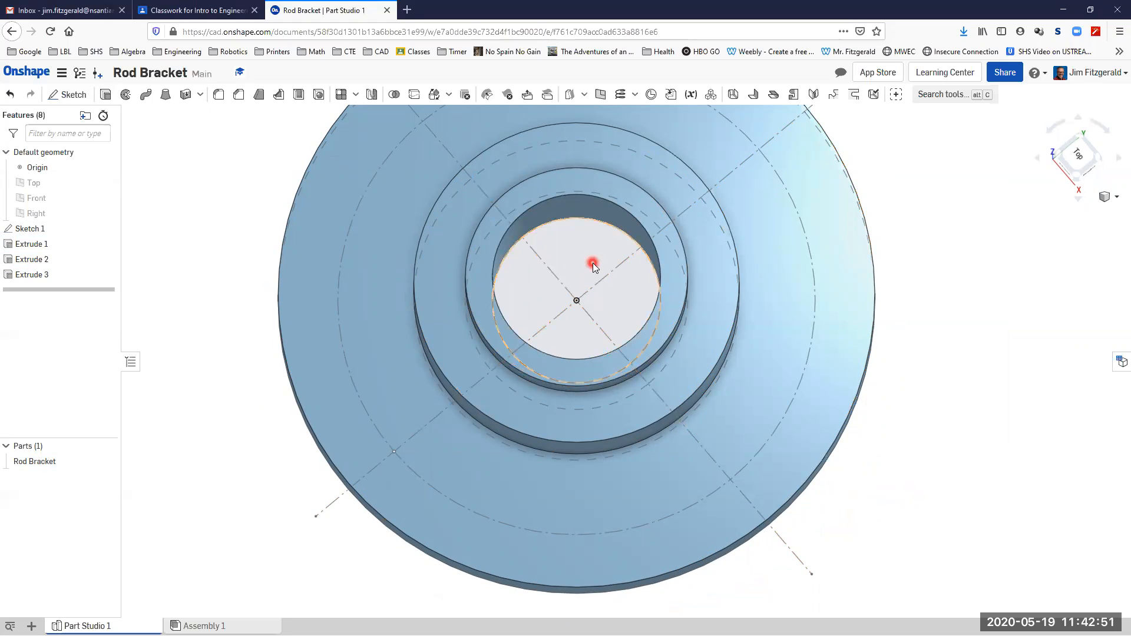
{"action": "left_click", "coordinate": [106, 94]}
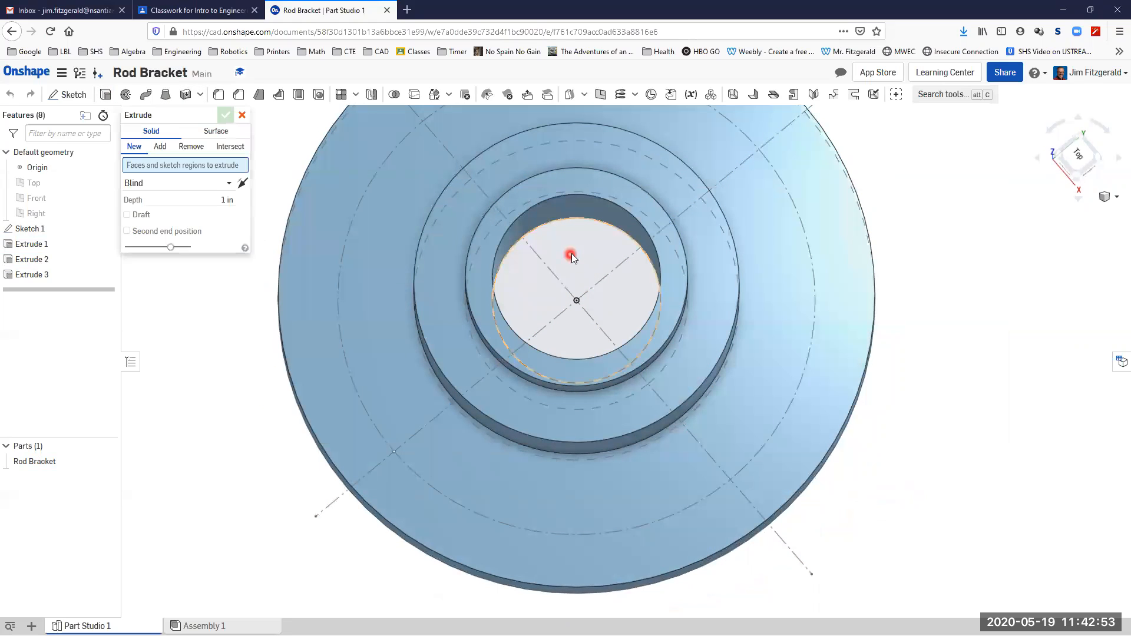
{"action": "left_click", "coordinate": [572, 253]}
{"action": "right_click_drag", "start_coordinate": [906, 299], "coordinate": [919, 270]}
{"action": "left_click", "coordinate": [220, 210]}
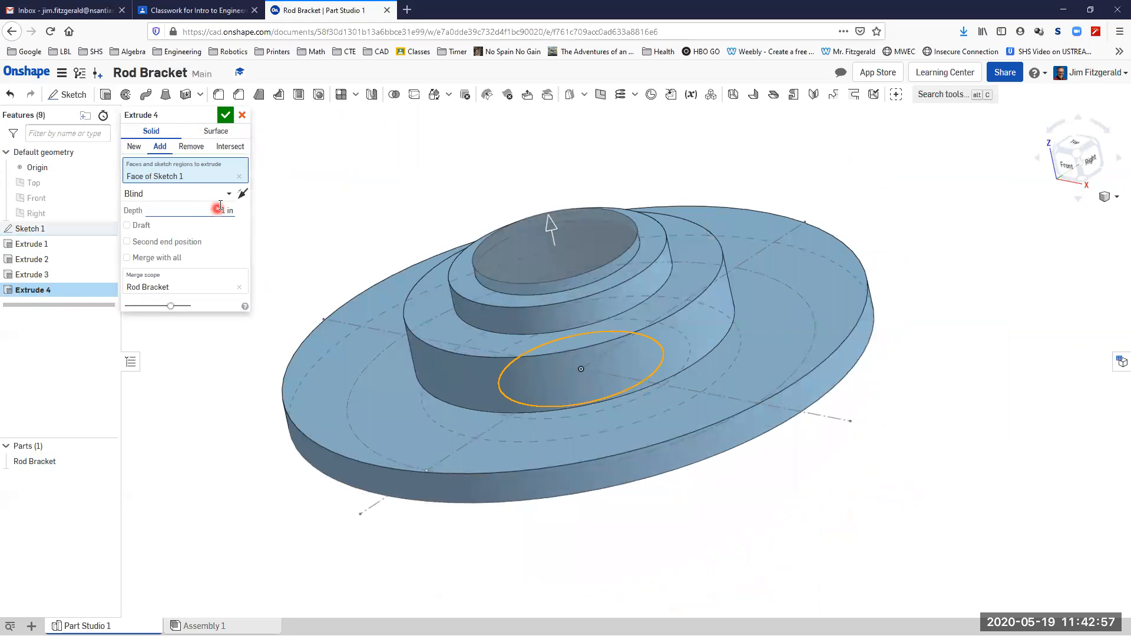
{"action": "key", "text": "alt+Tab"}
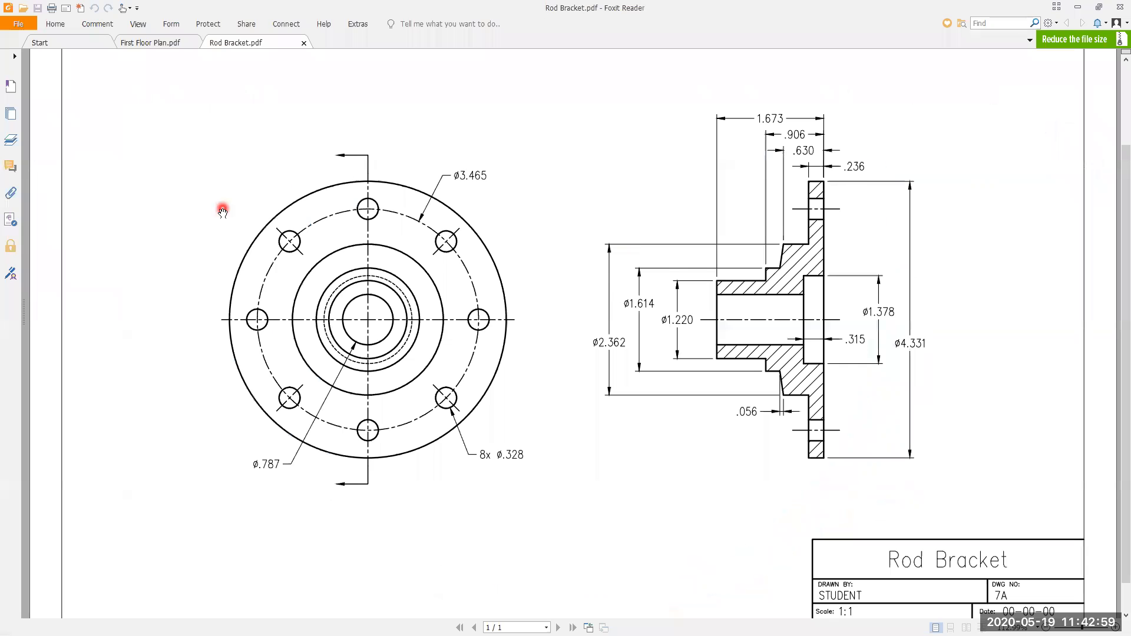
{"action": "key", "text": "alt+Tab"}
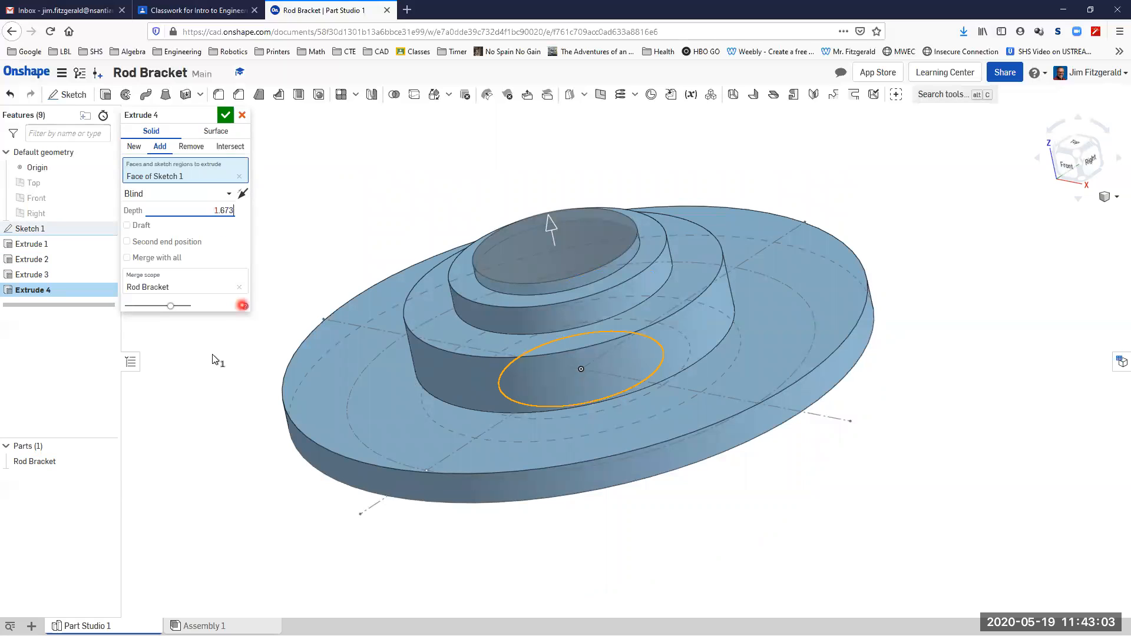
{"action": "left_click", "coordinate": [226, 115]}
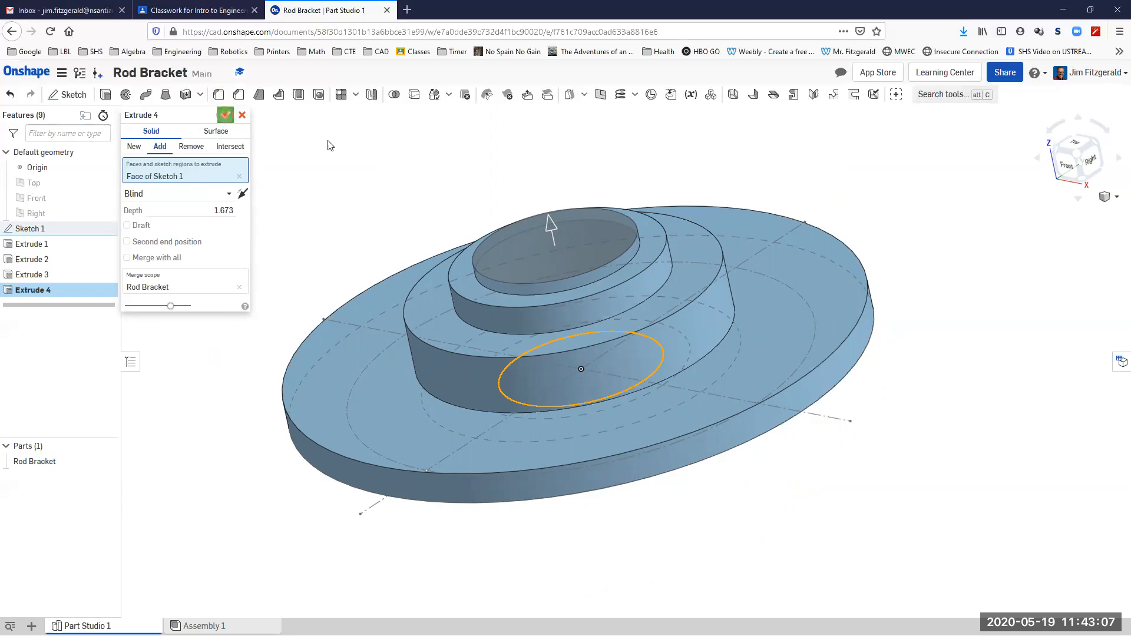
{"action": "mouse_move", "coordinate": [237, 210]}
{"action": "right_mouse_down"}
{"action": "mouse_move", "coordinate": [220, 248]}
{"action": "mouse_move", "coordinate": [230, 217]}
{"action": "mouse_move", "coordinate": [268, 219]}
{"action": "mouse_move", "coordinate": [249, 193]}
{"action": "mouse_move", "coordinate": [270, 175]}
{"action": "mouse_move", "coordinate": [296, 186]}
{"action": "mouse_move", "coordinate": [255, 212]}
{"action": "mouse_move", "coordinate": [255, 230]}
{"action": "mouse_move", "coordinate": [242, 217]}
{"action": "mouse_move", "coordinate": [257, 220]}
{"action": "mouse_move", "coordinate": [238, 236]}
{"action": "mouse_move", "coordinate": [241, 222]}
{"action": "right_mouse_up"}
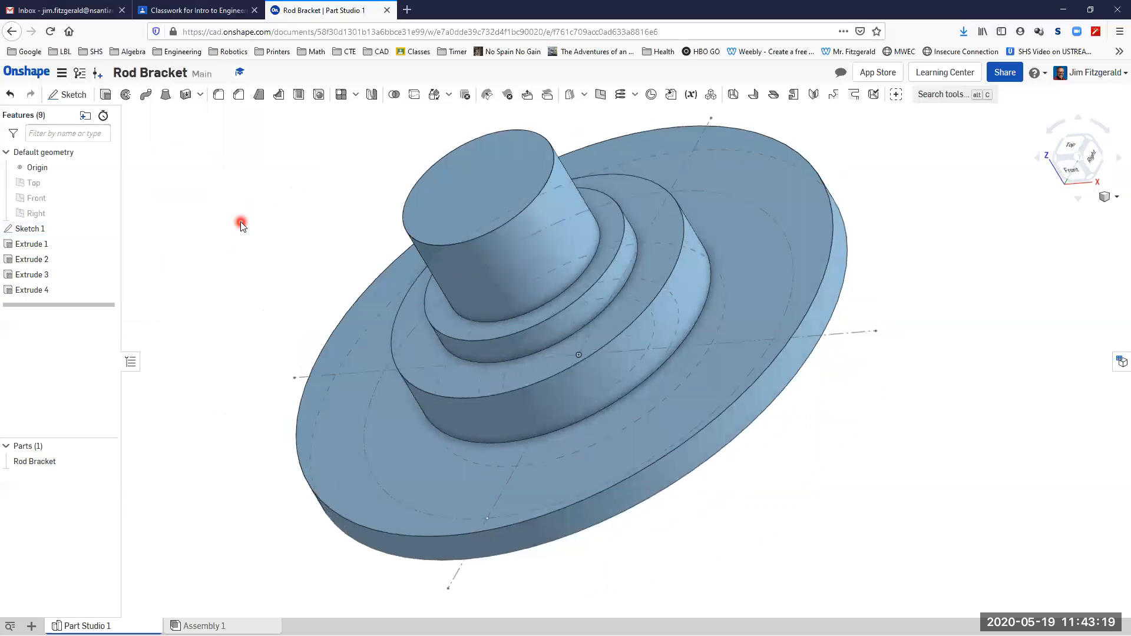
{"action": "left_click", "coordinate": [37, 275]}
{"action": "left_click", "coordinate": [270, 354]}
{"action": "mouse_move", "coordinate": [188, 319]}
{"action": "right_mouse_down"}
{"action": "mouse_move", "coordinate": [212, 318]}
{"action": "mouse_move", "coordinate": [198, 318]}
{"action": "right_mouse_up"}
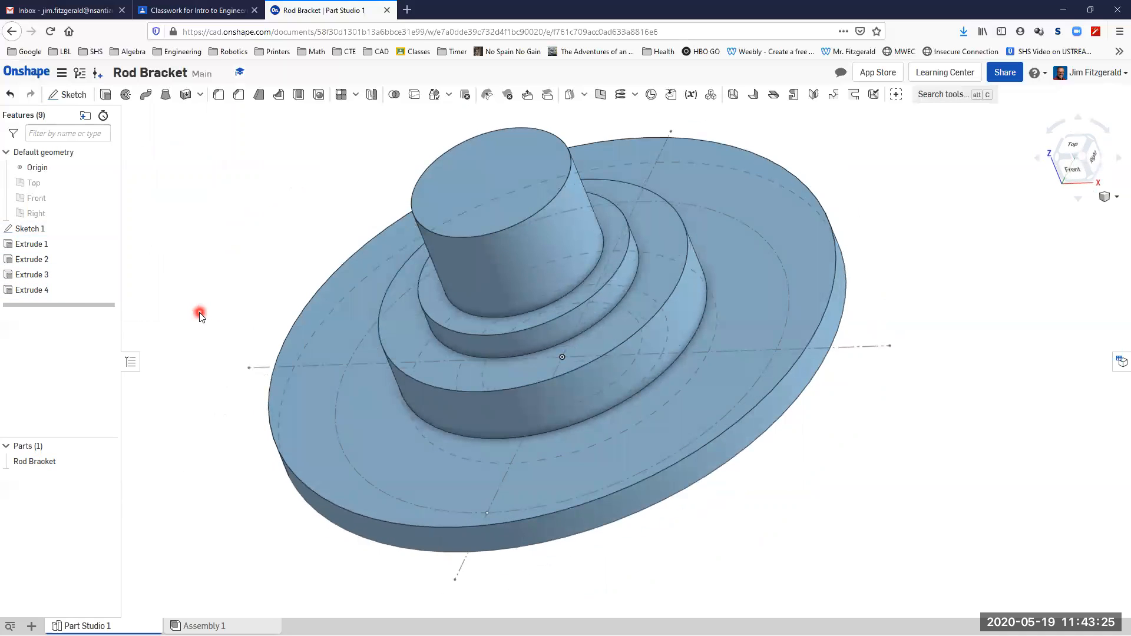
{"action": "mouse_move", "coordinate": [177, 271]}
{"action": "right_mouse_down"}
{"action": "mouse_move", "coordinate": [159, 290]}
{"action": "mouse_move", "coordinate": [174, 278]}
{"action": "mouse_move", "coordinate": [165, 253]}
{"action": "right_mouse_up"}
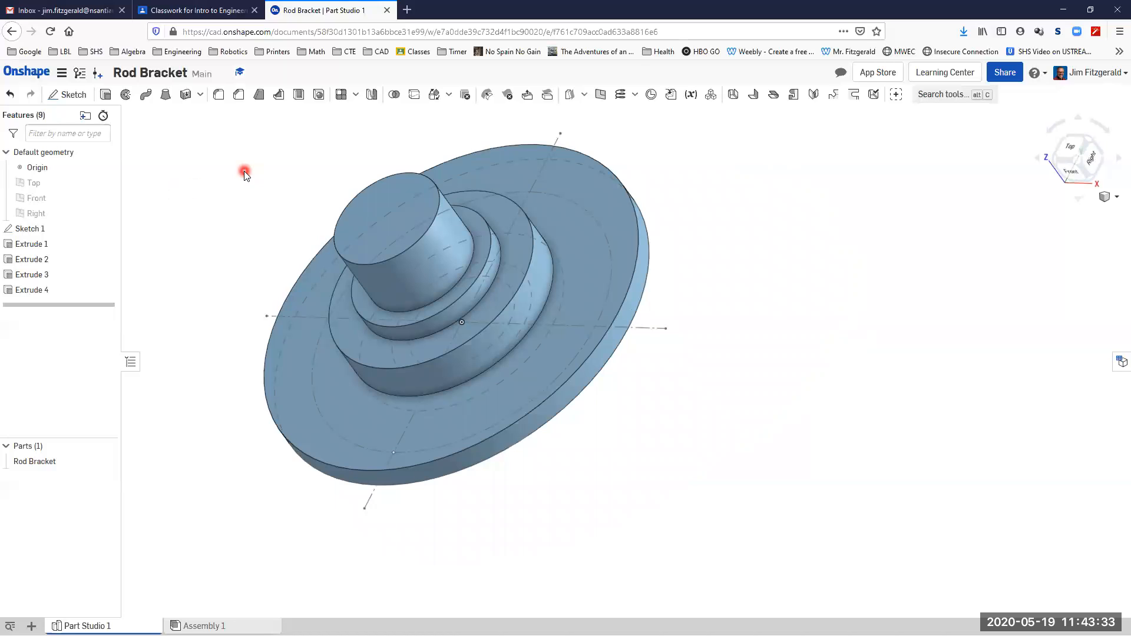
- Place a through counterbore hole at the base sketch's centre, 0.787 in diameter, with a 1.378 in counterbore 0.315 in deep, starting from the sketch plane
{"action": "left_click", "coordinate": [318, 96]}
{"action": "right_click_drag", "start_coordinate": [737, 423], "coordinate": [640, 401]}
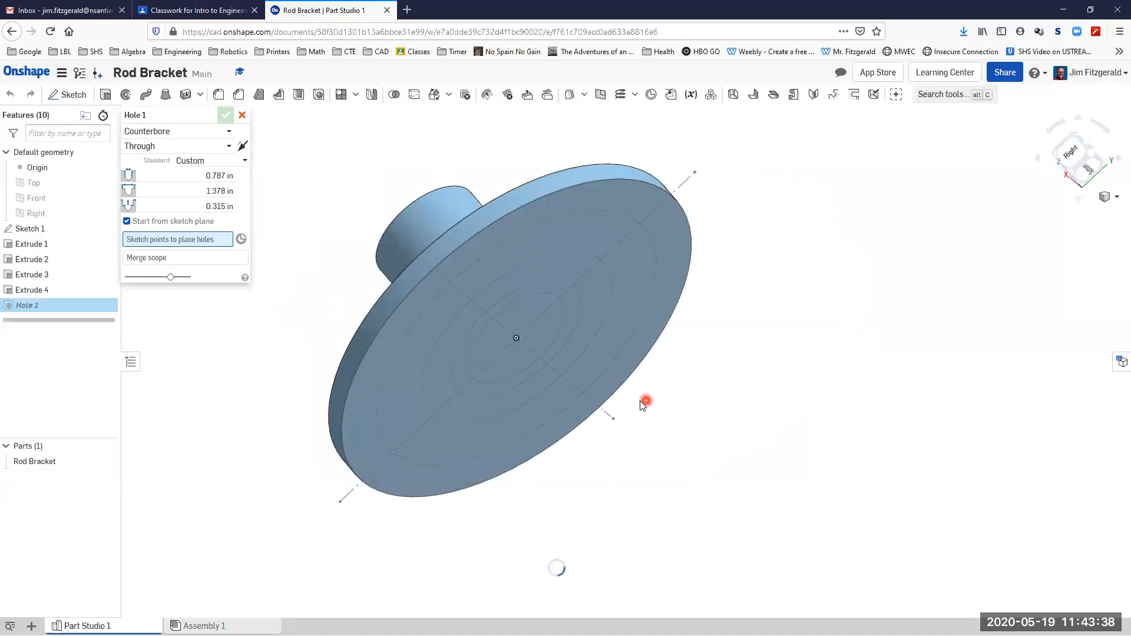
{"action": "left_click", "coordinate": [517, 337]}
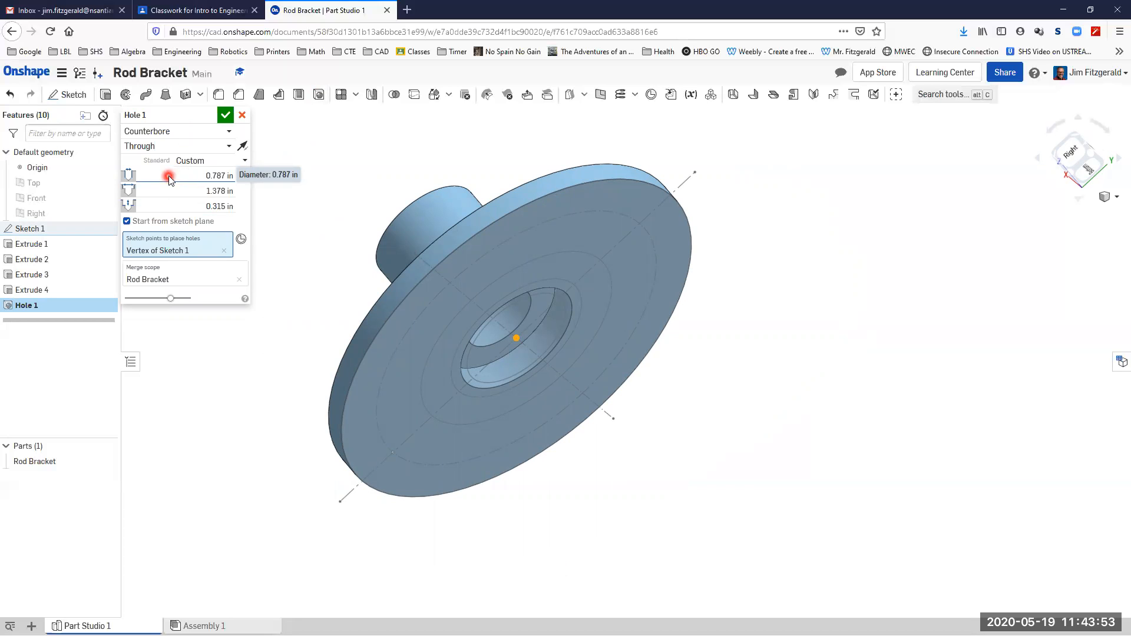
- Check the centre hole's diameter, counterbore diameter and counterbore depth against the drawing, inspect both sides of the part, and accept the hole
{"action": "key", "text": "alt+Tab"}
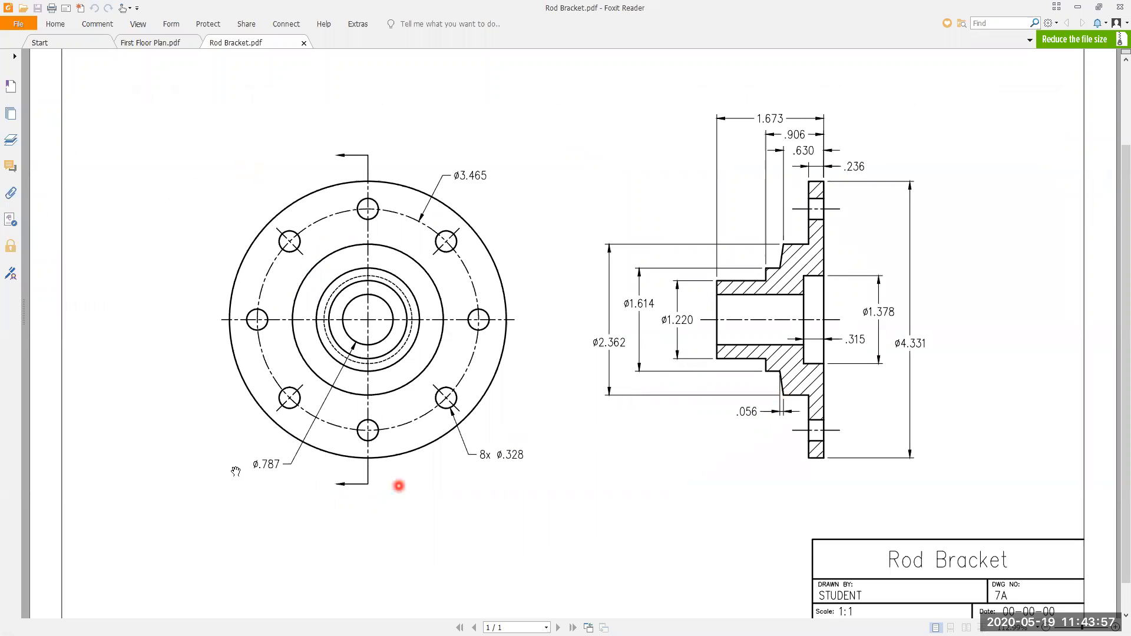
{"action": "key", "text": "alt+Tab"}
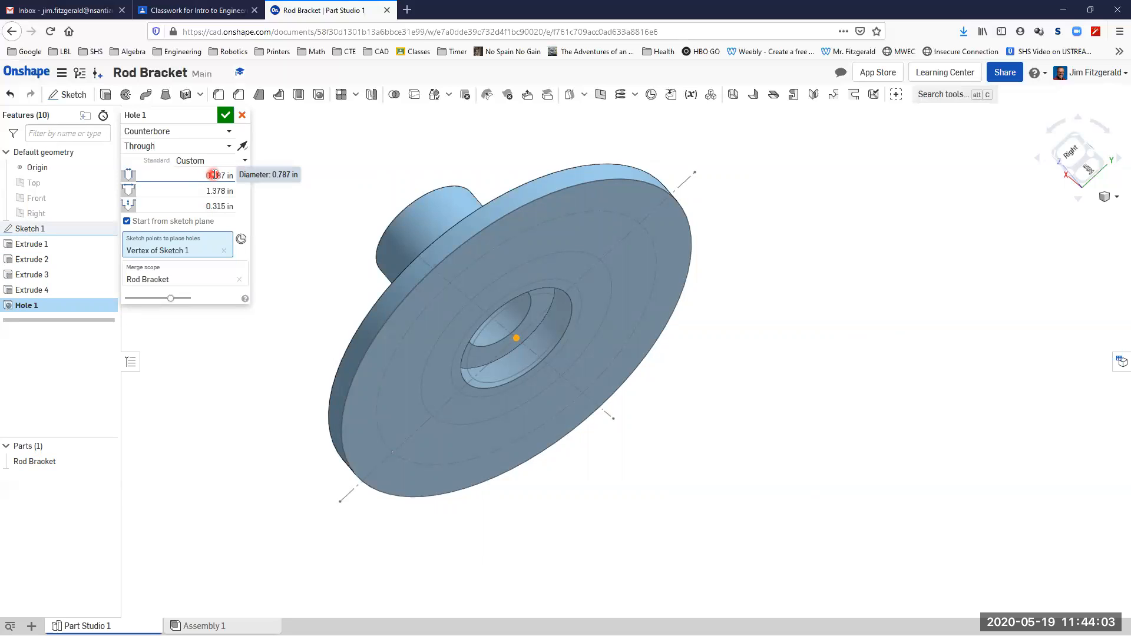
{"action": "key", "text": "alt+Tab"}
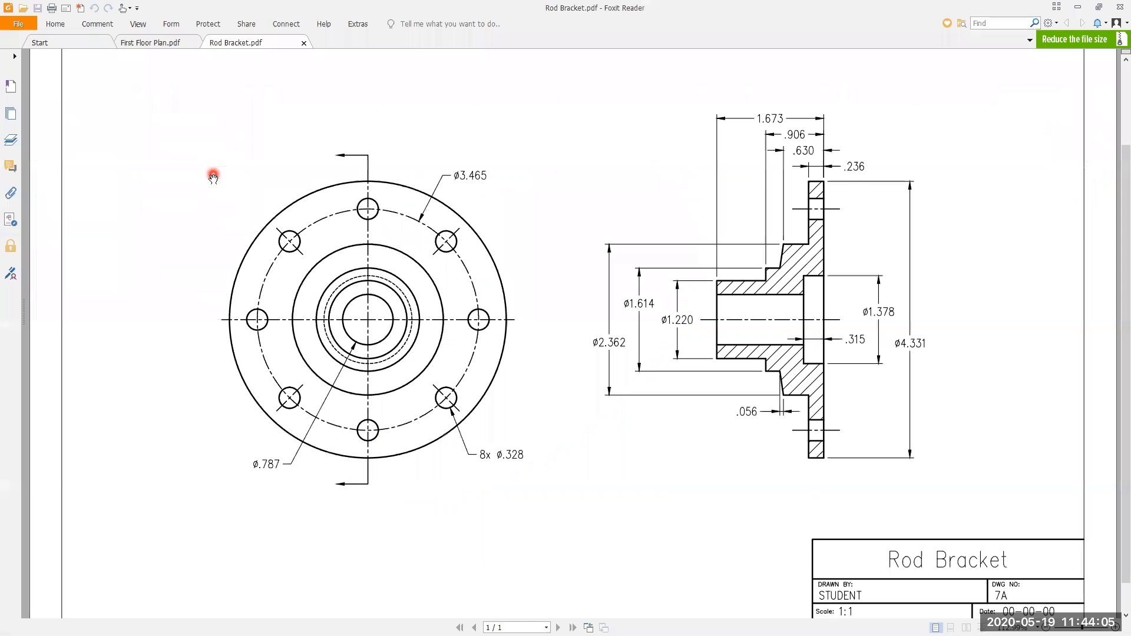
{"action": "key", "text": "alt+Tab"}
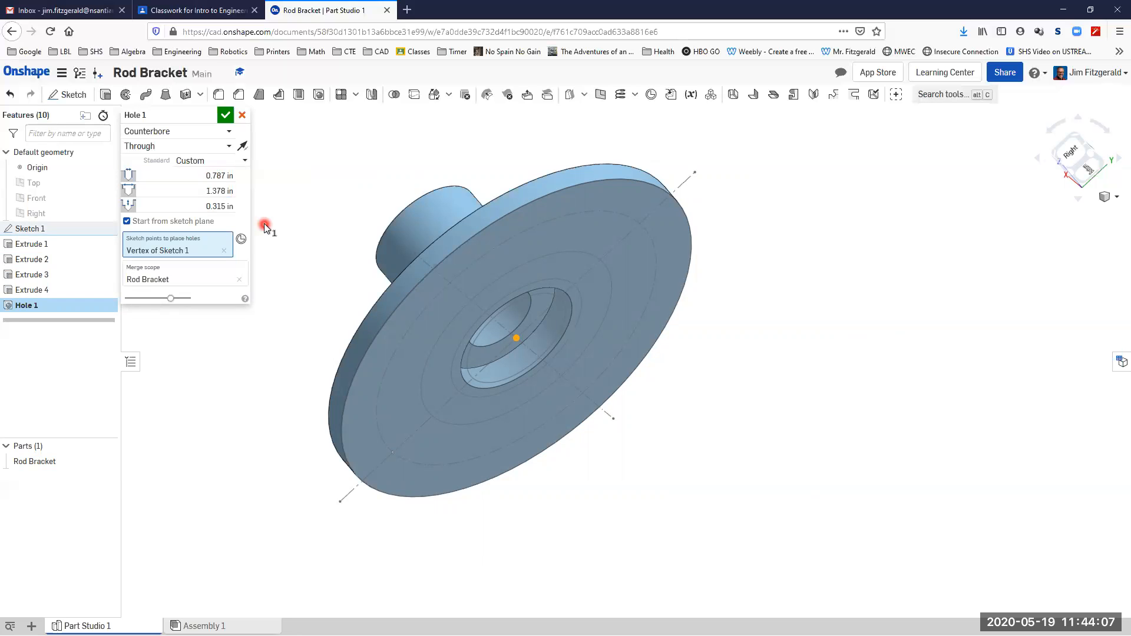
{"action": "mouse_move", "coordinate": [271, 209]}
{"action": "right_mouse_down"}
{"action": "mouse_move", "coordinate": [306, 240]}
{"action": "mouse_move", "coordinate": [311, 263]}
{"action": "mouse_move", "coordinate": [283, 232]}
{"action": "right_mouse_up"}
{"action": "left_click", "coordinate": [224, 192]}
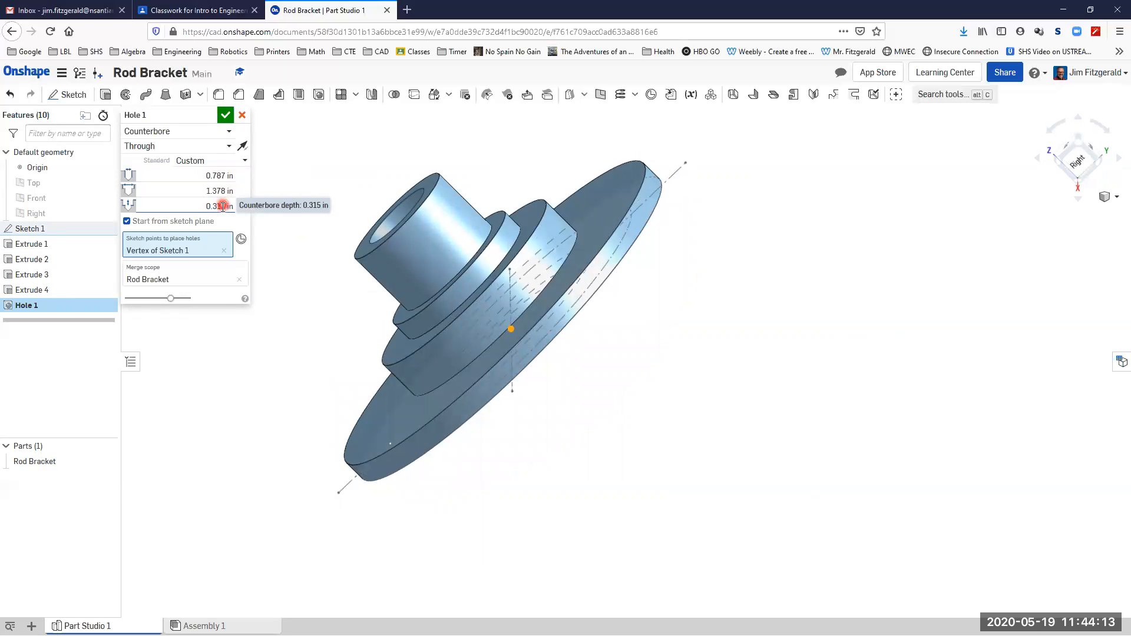
{"action": "left_click", "coordinate": [215, 207]}
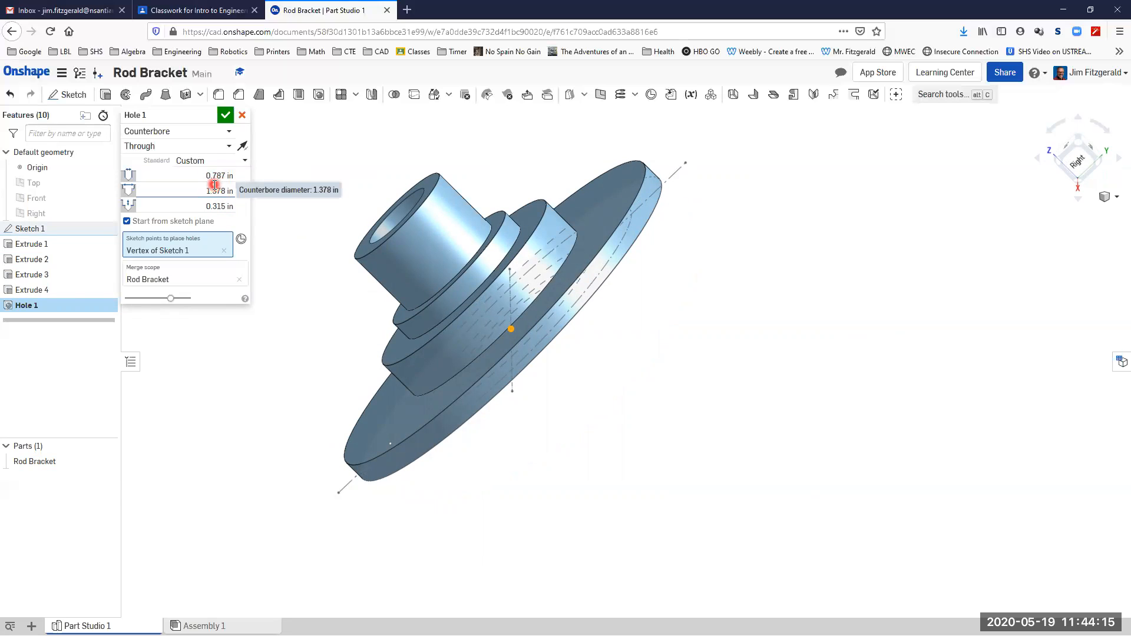
{"action": "left_click", "coordinate": [145, 248]}
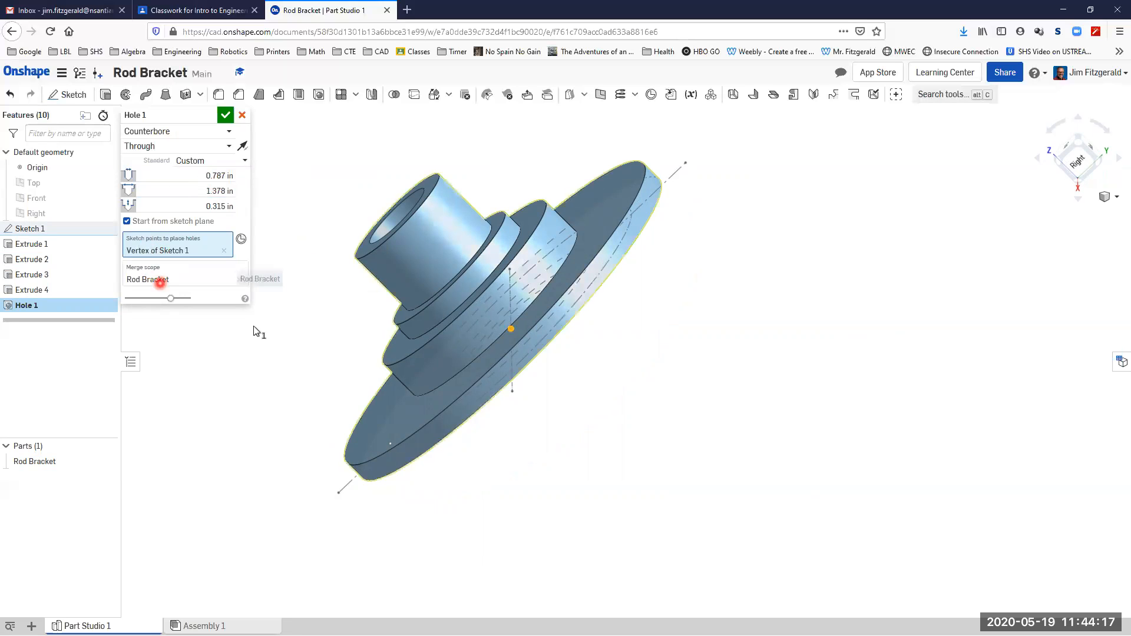
{"action": "right_click_drag", "start_coordinate": [302, 351], "coordinate": [280, 327]}
{"action": "left_click", "coordinate": [216, 175]}
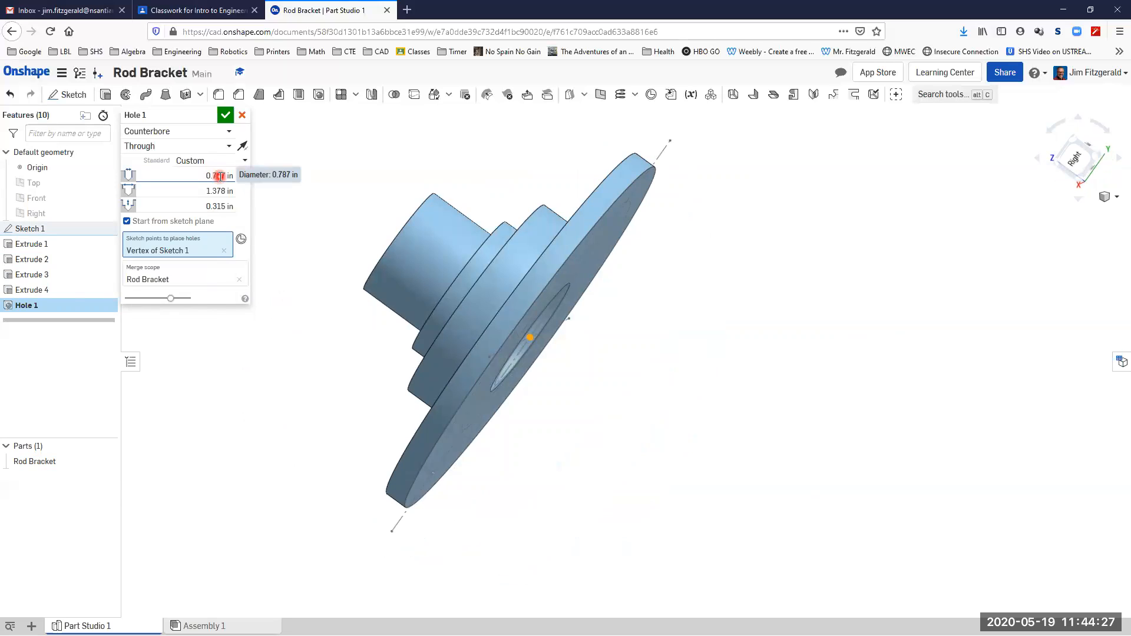
{"action": "left_click", "coordinate": [217, 191]}
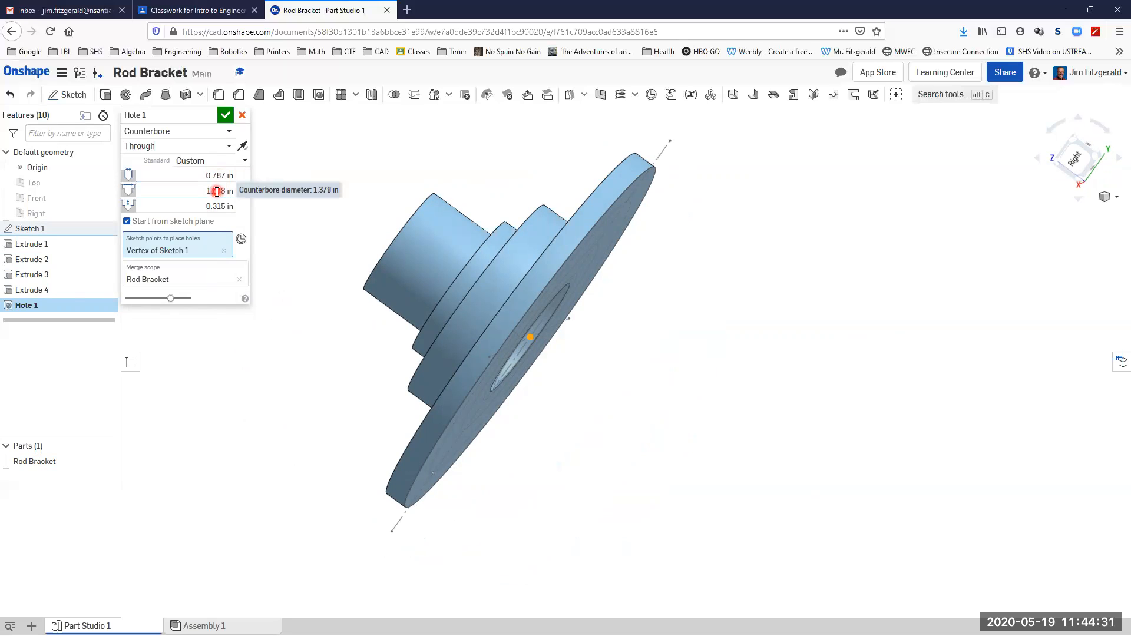
{"action": "left_click", "coordinate": [218, 206]}
{"action": "right_click_drag", "start_coordinate": [277, 228], "coordinate": [355, 259]}
{"action": "left_click", "coordinate": [227, 117]}
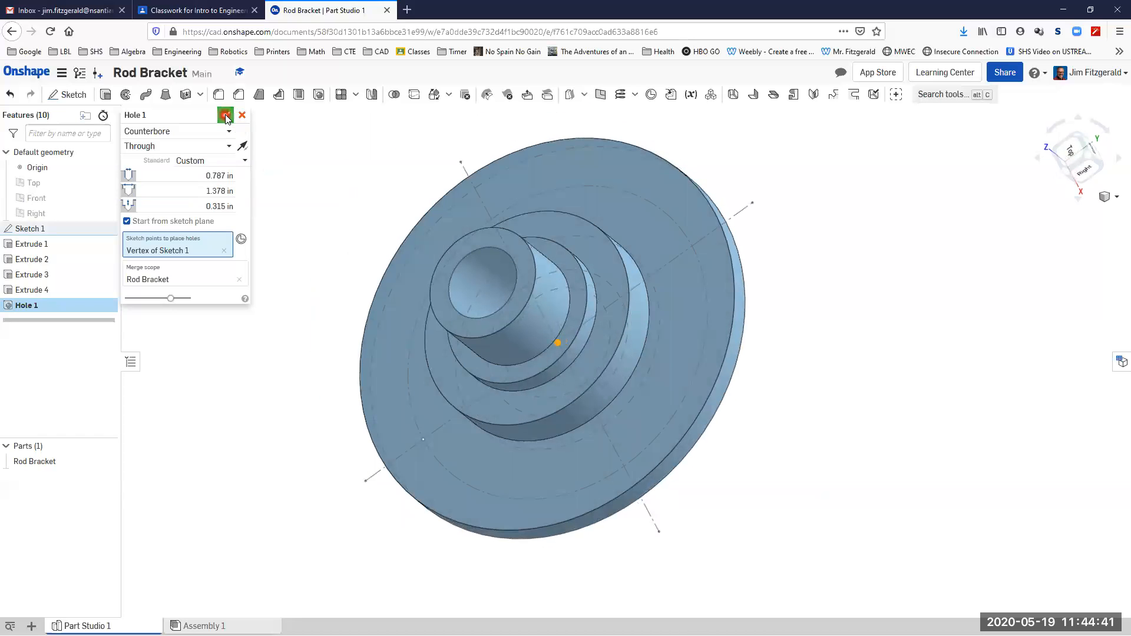
- Start another hole at the sketch point on the flange's bolt circle and make it a simple through hole
{"action": "right_click_drag", "start_coordinate": [272, 243], "coordinate": [212, 169]}
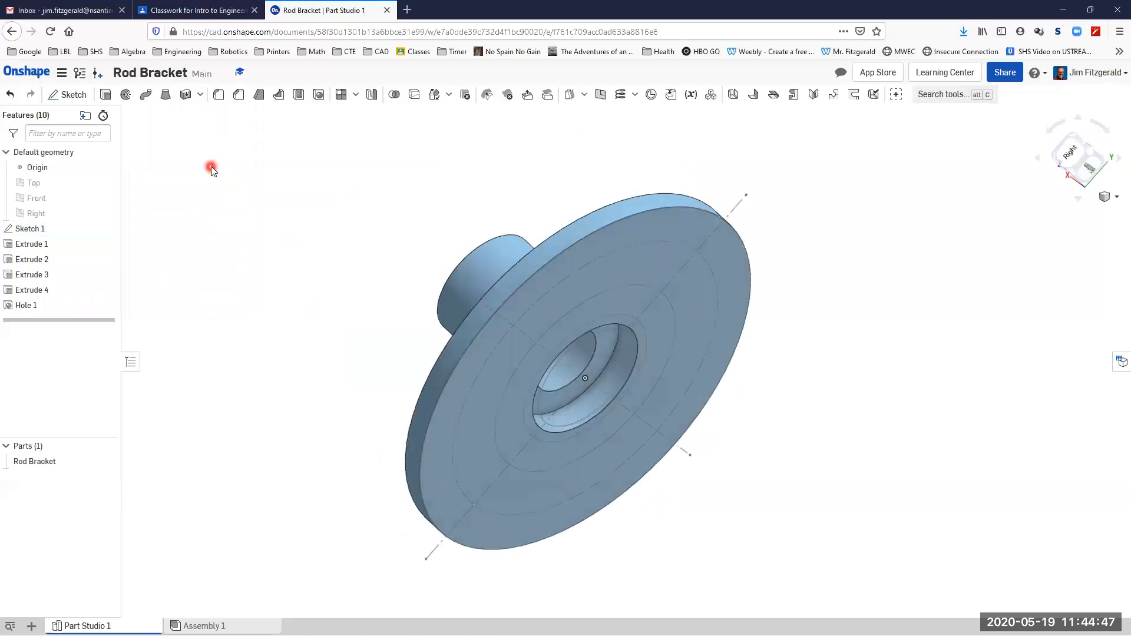
{"action": "left_click", "coordinate": [473, 506]}
{"action": "left_click", "coordinate": [319, 96]}
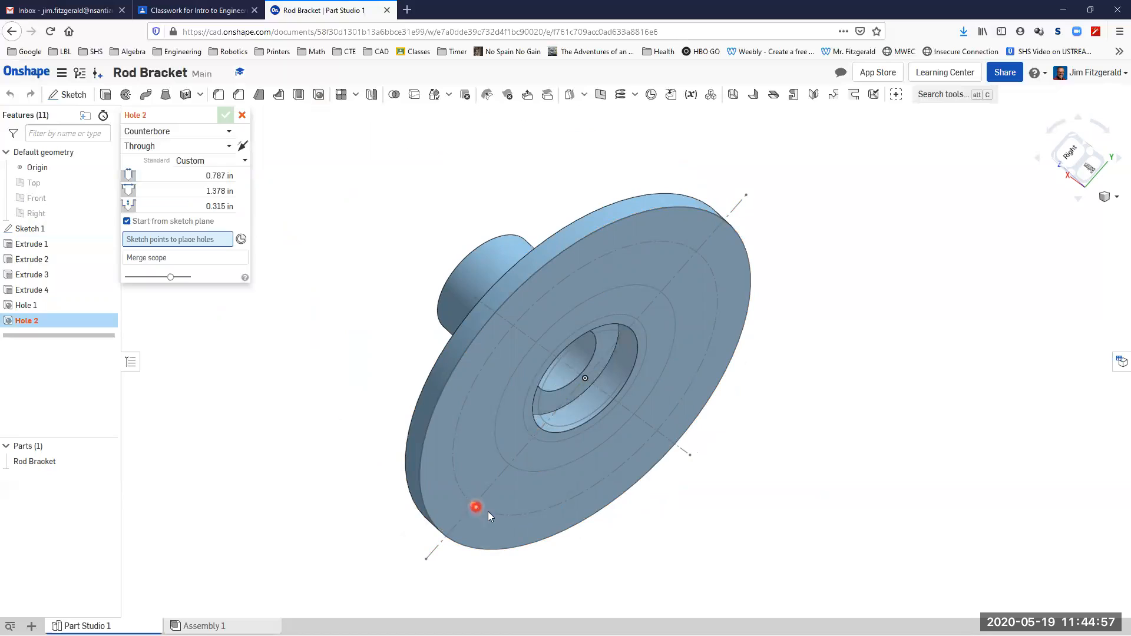
{"action": "left_click", "coordinate": [474, 505]}
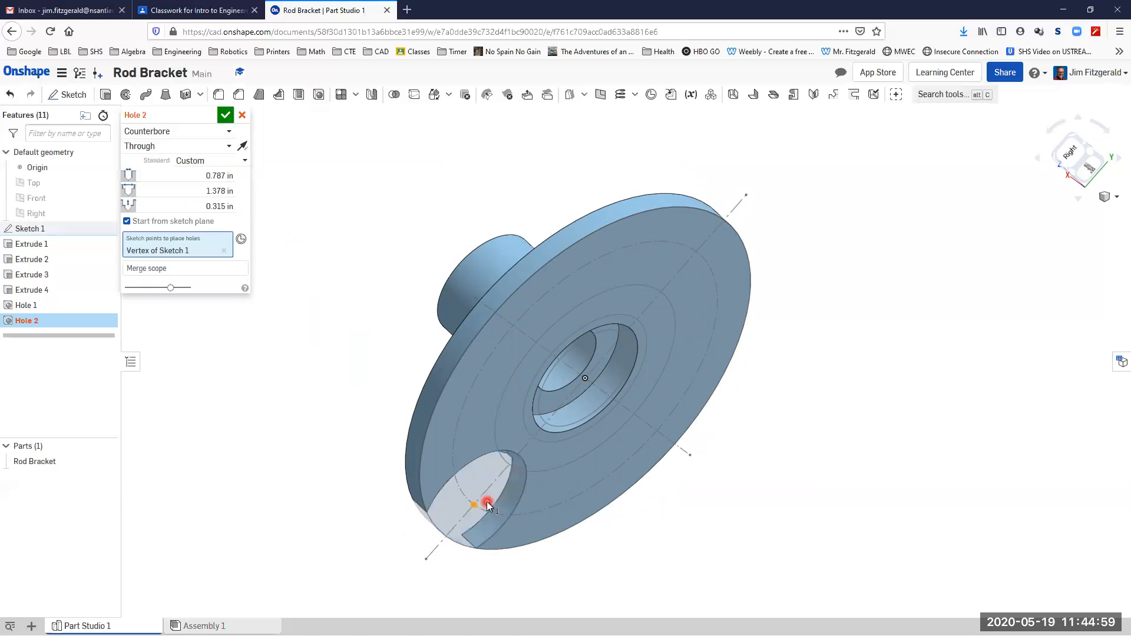
{"action": "left_click", "coordinate": [182, 129]}
{"action": "left_click", "coordinate": [168, 149]}
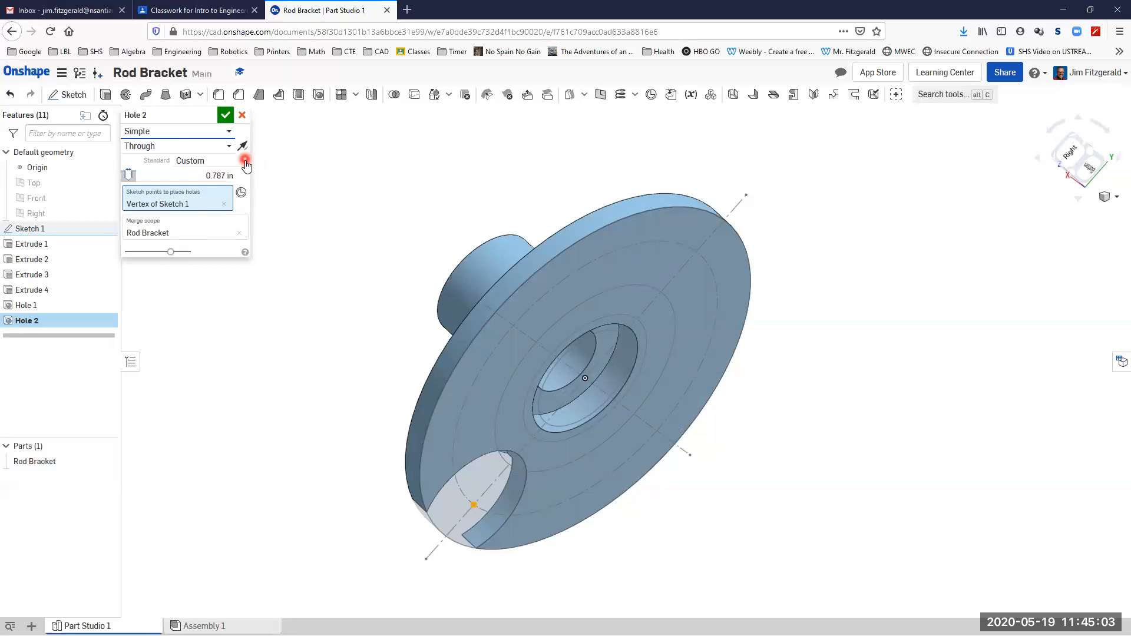
- Look up the small hole size in the drawing, set the flange hole's diameter to 0.328 in and accept it
{"action": "left_click", "coordinate": [200, 176]}
{"action": "left_click", "coordinate": [161, 13]}
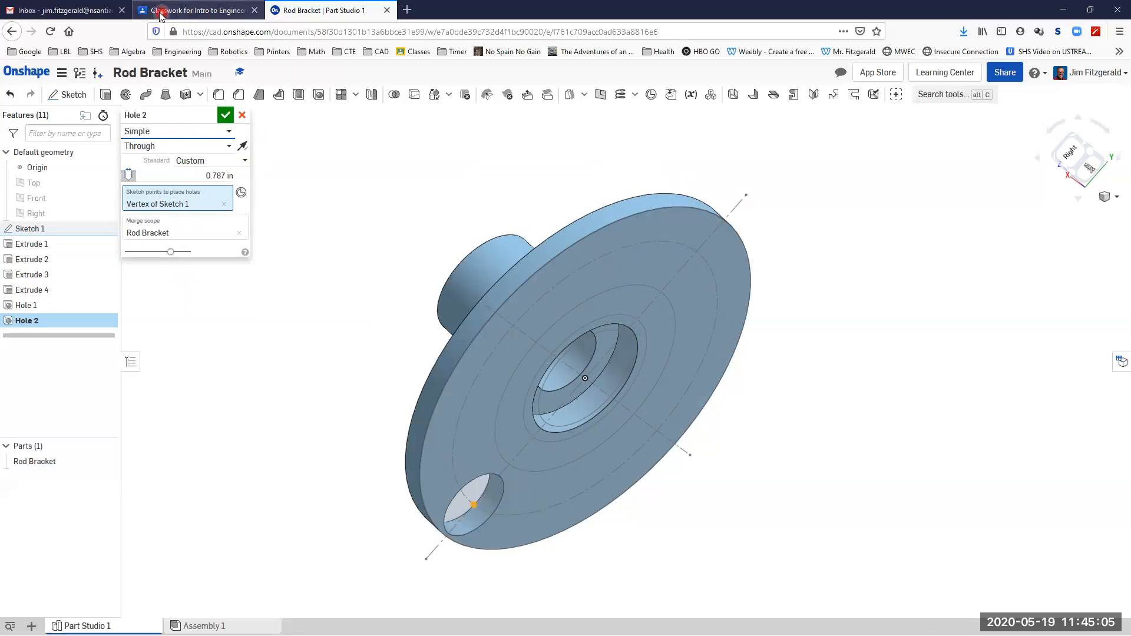
{"action": "key", "text": "alt+Tab"}
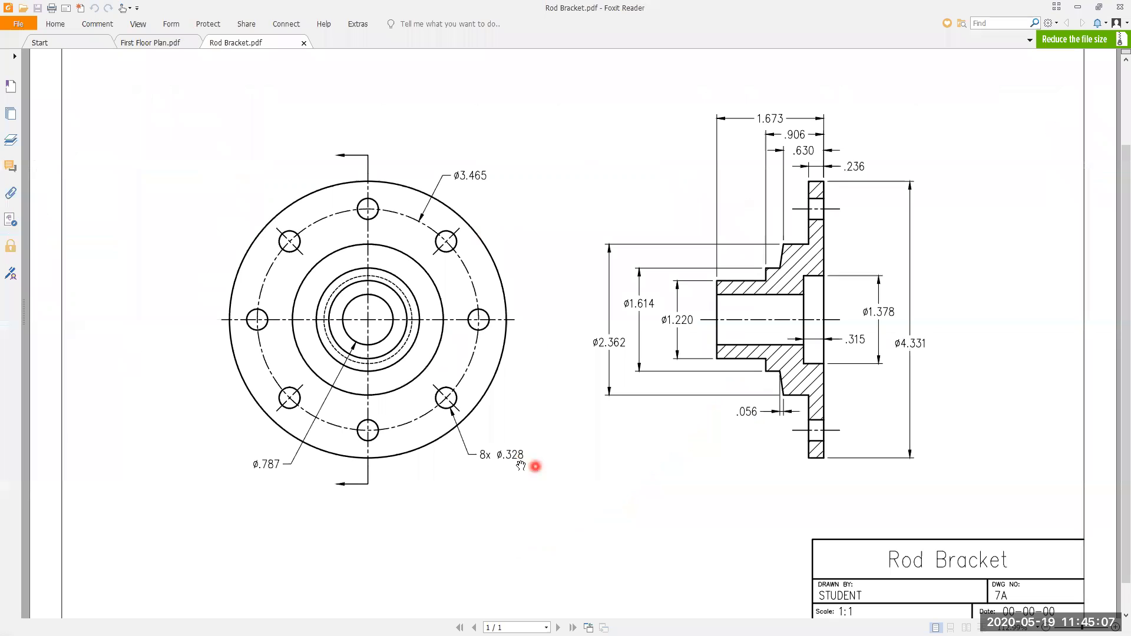
{"action": "key", "text": "alt+Tab"}
{"action": "left_click", "coordinate": [214, 176]}
{"action": "key", "text": "BackSpace"}
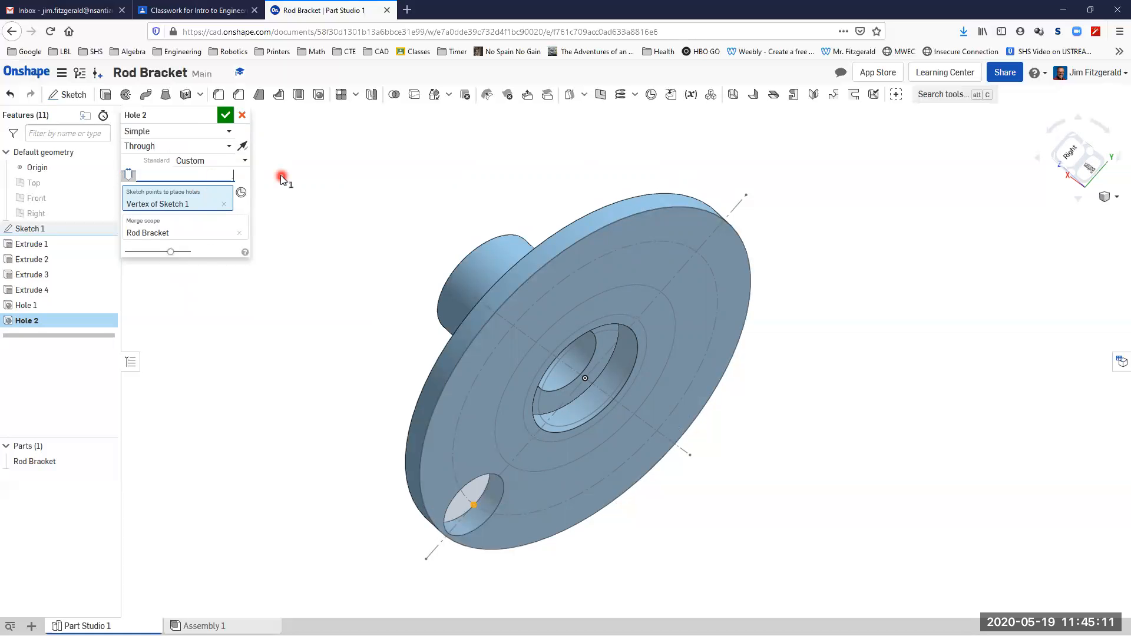
{"action": "key", "text": "Return"}
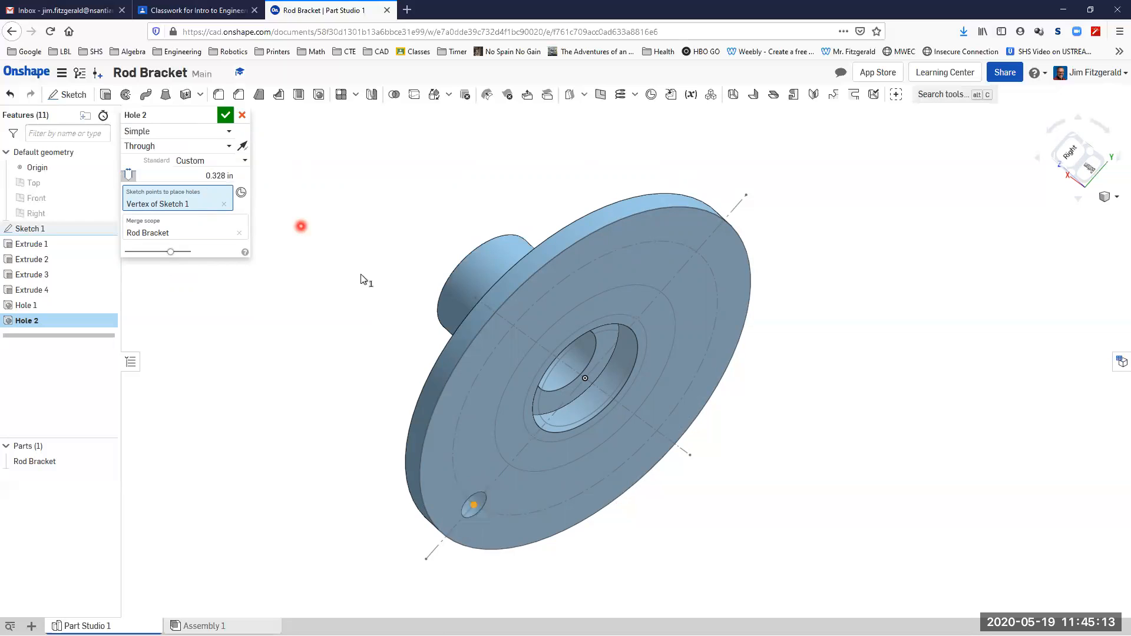
{"action": "right_click_drag", "start_coordinate": [322, 271], "coordinate": [376, 332]}
{"action": "right_click_drag", "start_coordinate": [878, 440], "coordinate": [882, 444]}
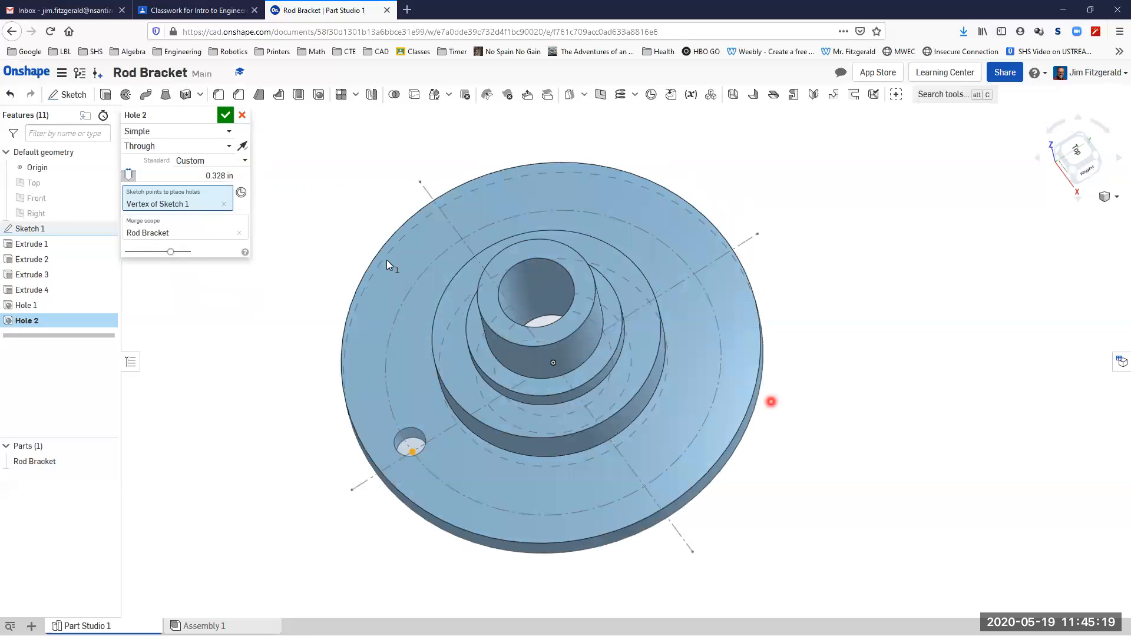
{"action": "left_click", "coordinate": [225, 115]}
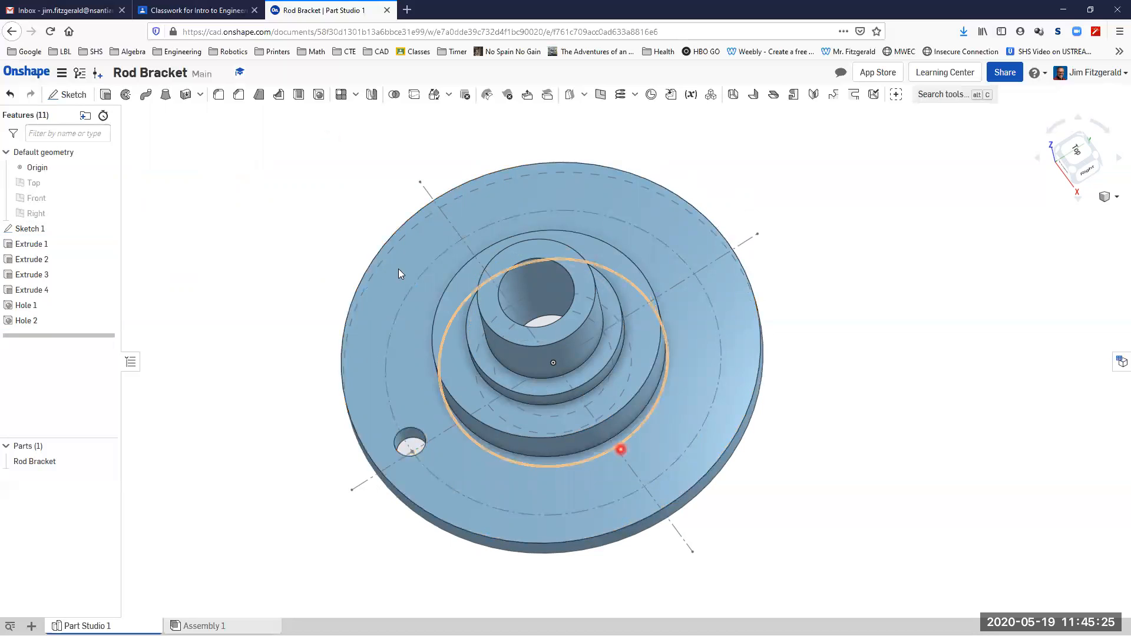
- Start a circular feature pattern with only the 0.328 in flange hole as the feature to repeat
{"action": "left_click", "coordinate": [353, 99]}
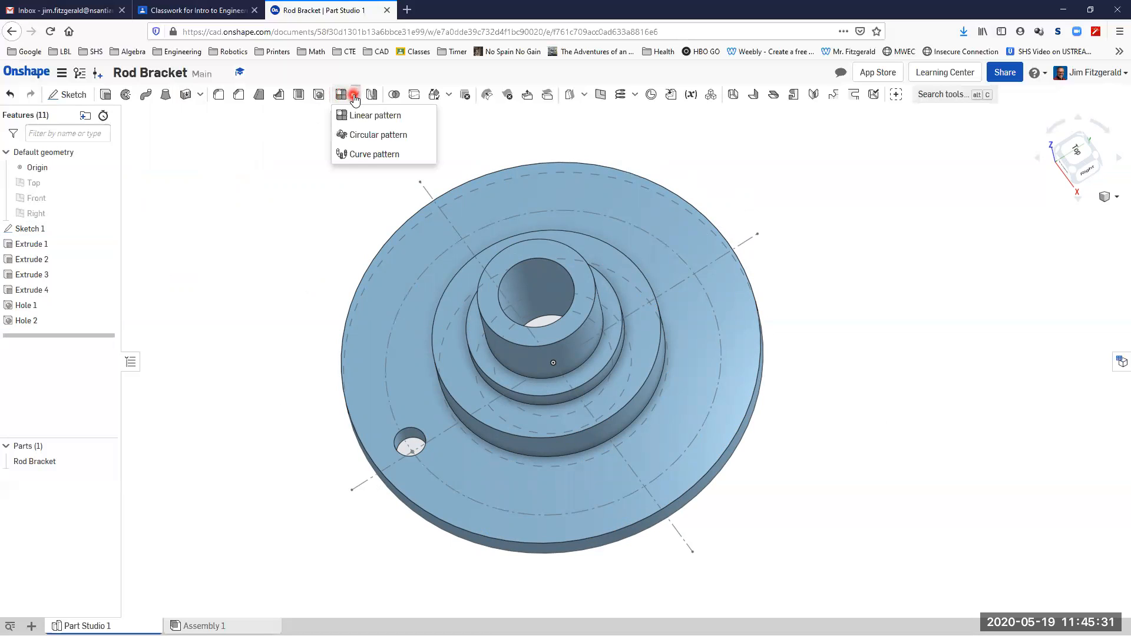
{"action": "left_click", "coordinate": [369, 134]}
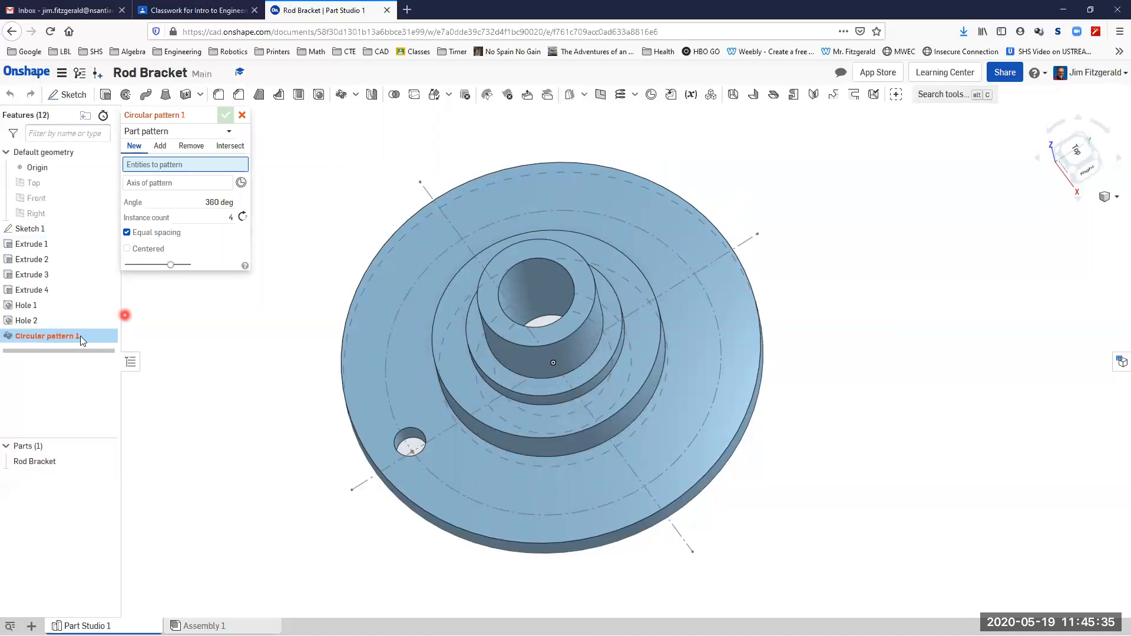
{"action": "left_click", "coordinate": [169, 131]}
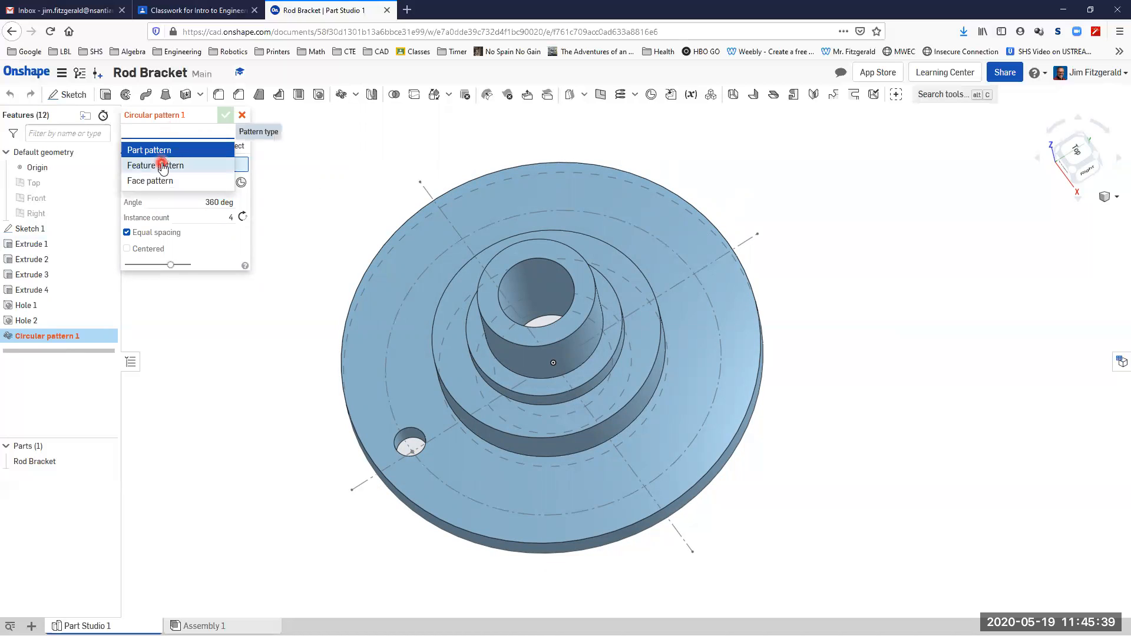
{"action": "left_click", "coordinate": [163, 167]}
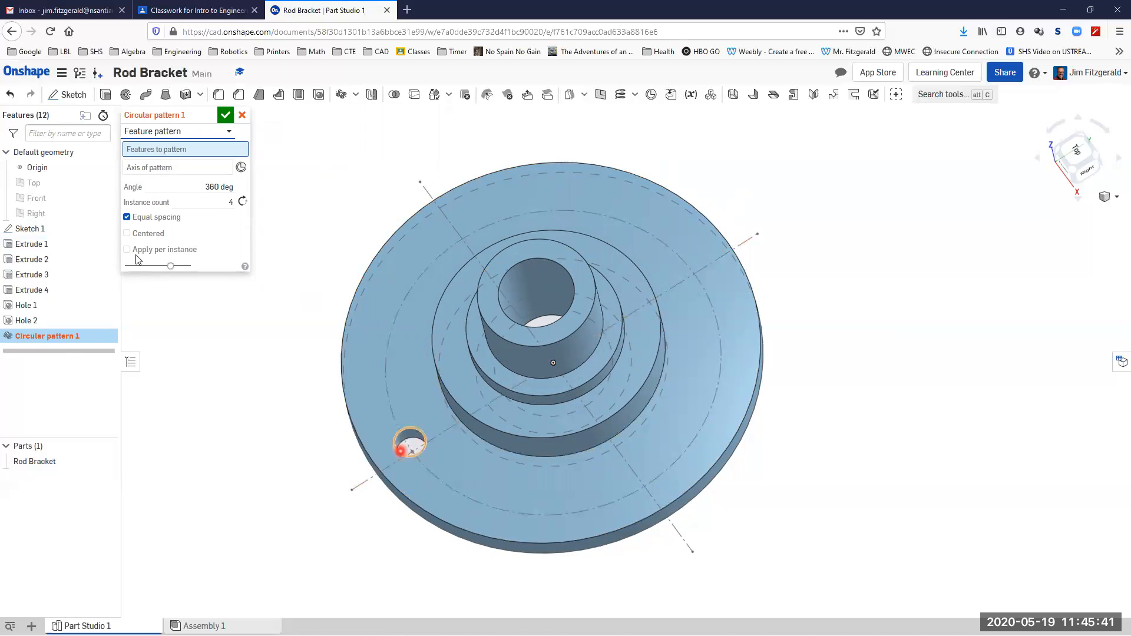
{"action": "left_click", "coordinate": [27, 324]}
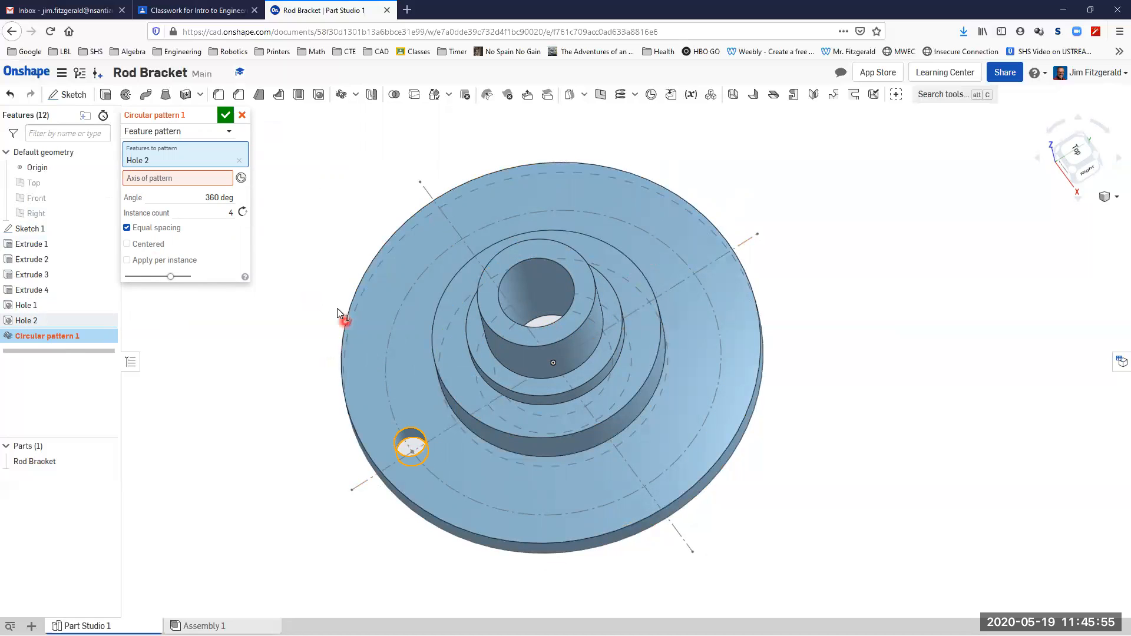
{"action": "left_click", "coordinate": [362, 281]}
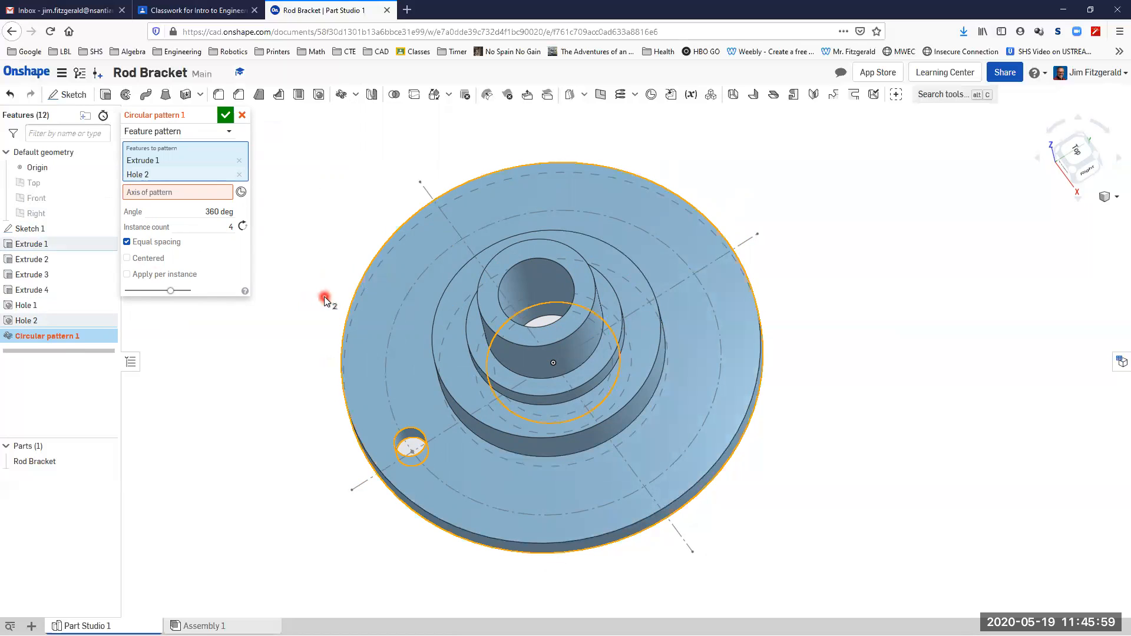
{"action": "left_click", "coordinate": [240, 161]}
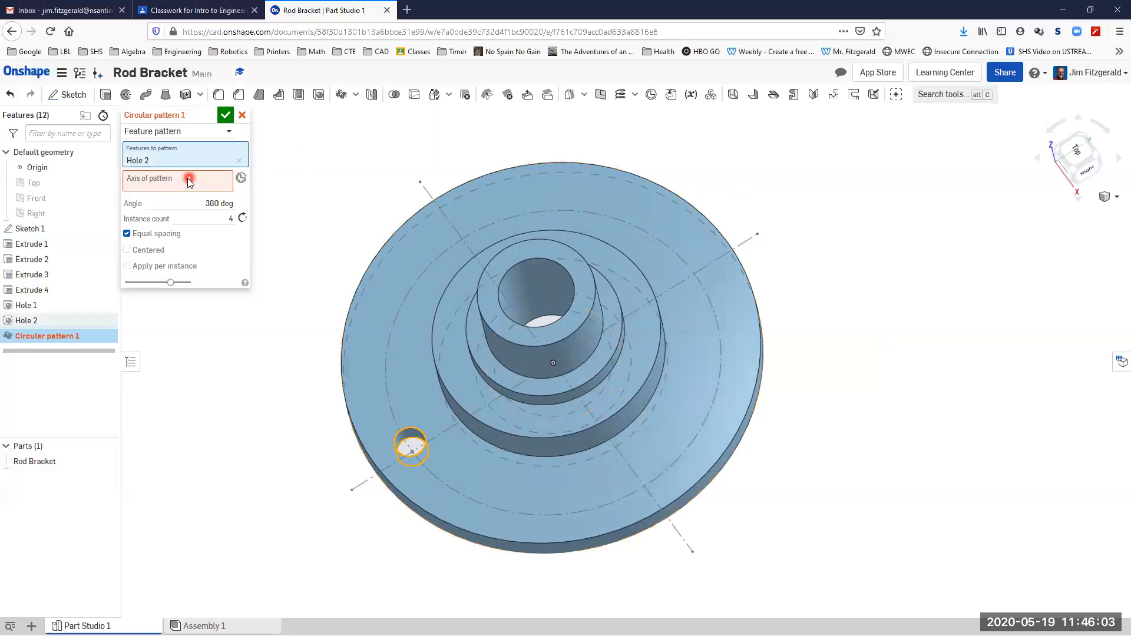
- Pattern the hole around the flange's outer circular edge with 8 instances and accept the pattern
{"action": "left_click", "coordinate": [178, 178]}
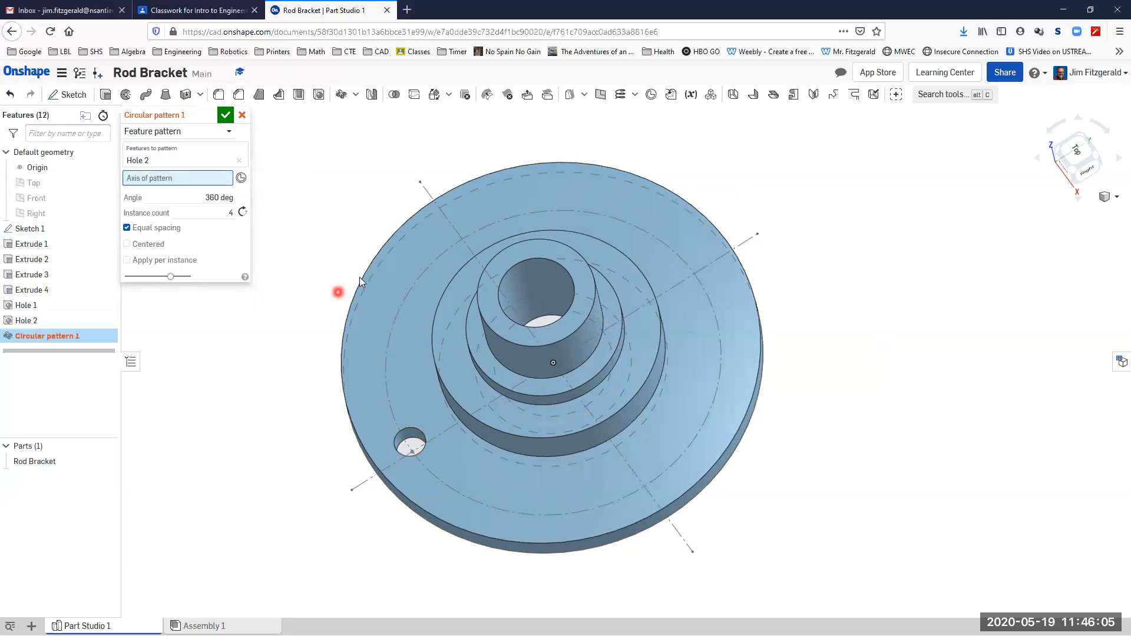
{"action": "left_click", "coordinate": [334, 261]}
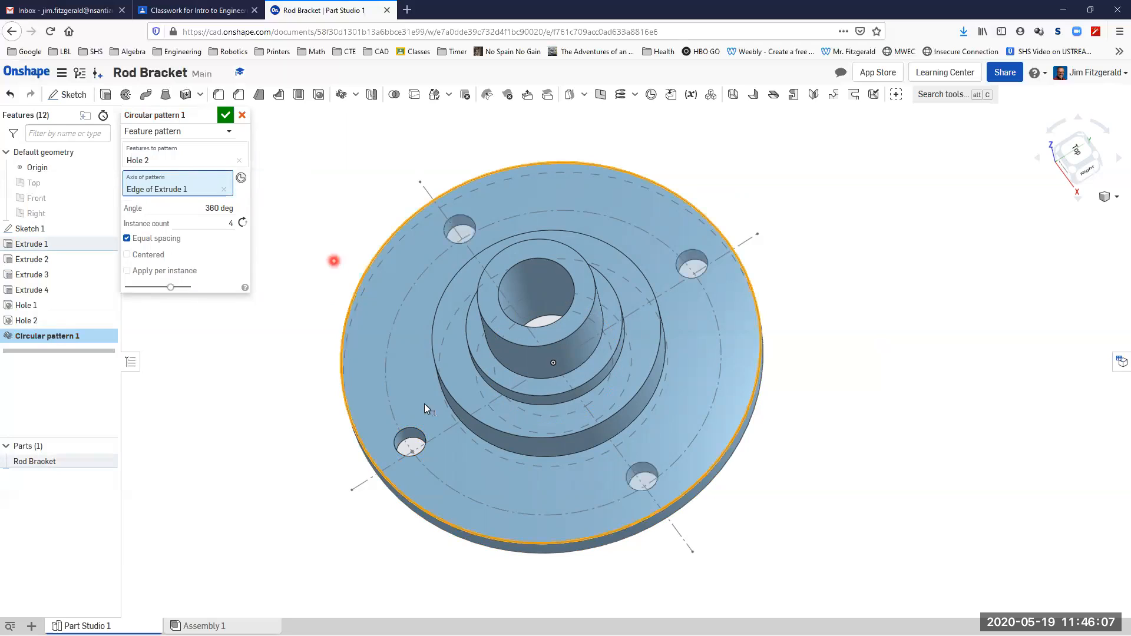
{"action": "double_click", "coordinate": [218, 223]}
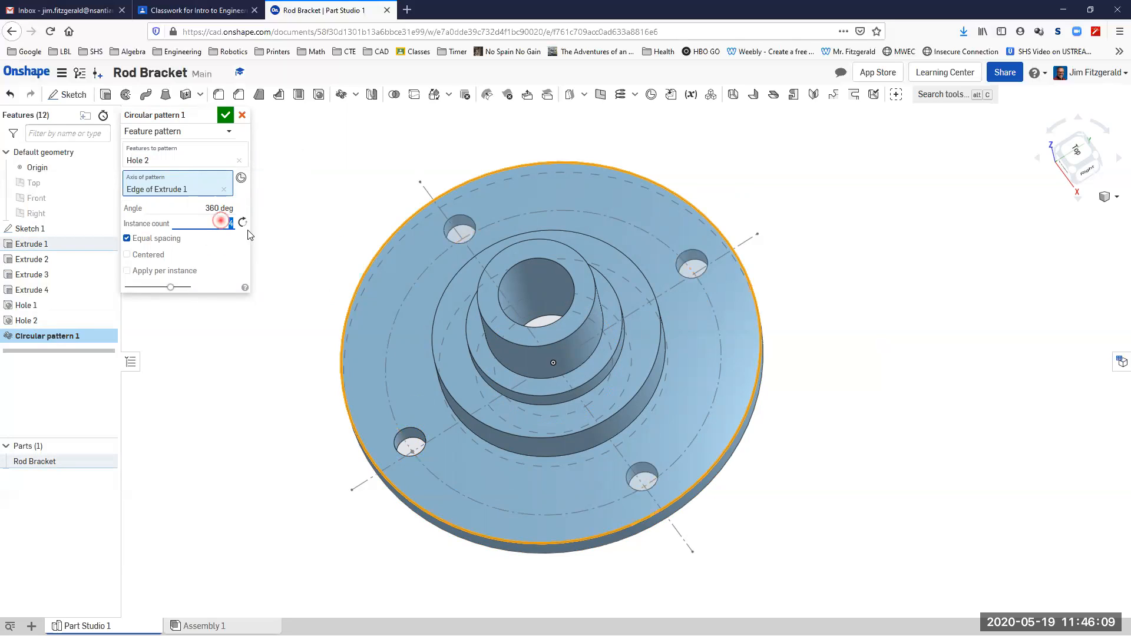
{"action": "type", "text": "8"}
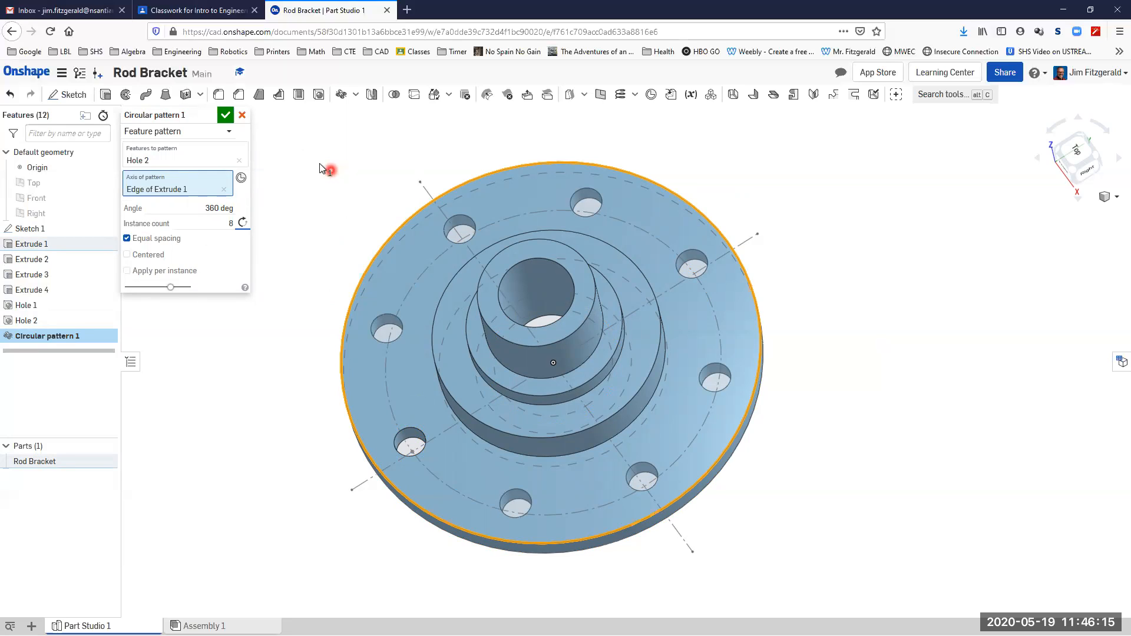
{"action": "left_click", "coordinate": [225, 115]}
- Examine the shoulder between the wide lower boss and the narrower middle boss from the side and compare it with the Rod Bracket drawing
{"action": "right_click_drag", "start_coordinate": [255, 209], "coordinate": [249, 172]}
{"action": "right_click_drag", "start_coordinate": [241, 153], "coordinate": [444, 210]}
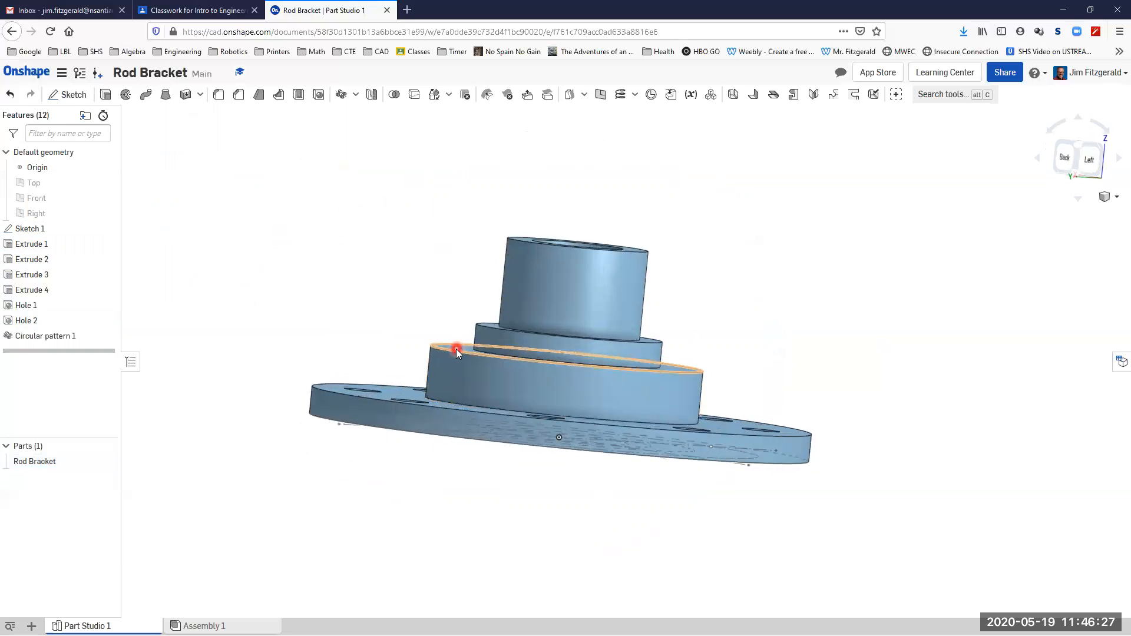
{"action": "scroll", "coordinate": [456, 349], "scroll_direction": "up", "scroll_amount": 5}
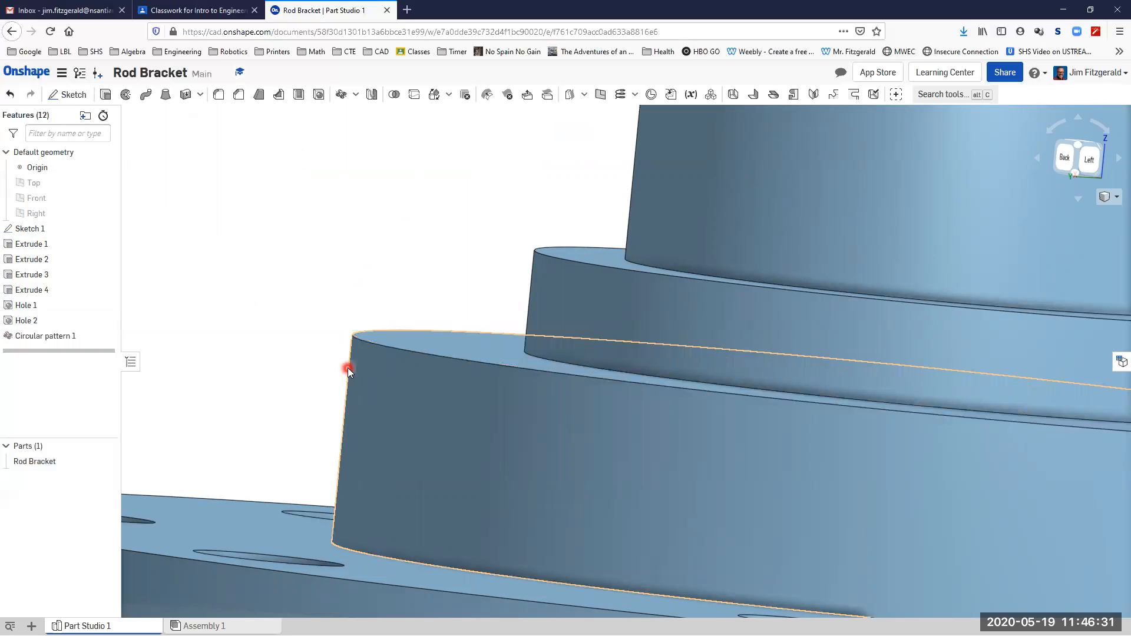
{"action": "left_click", "coordinate": [525, 351]}
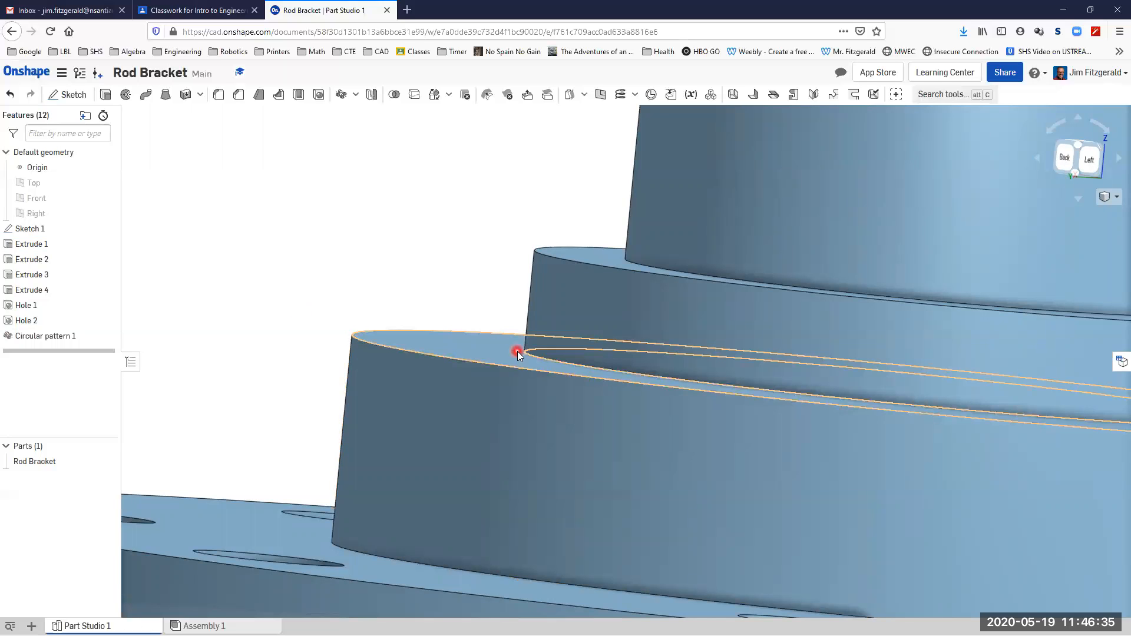
{"action": "key", "text": "alt+Tab"}
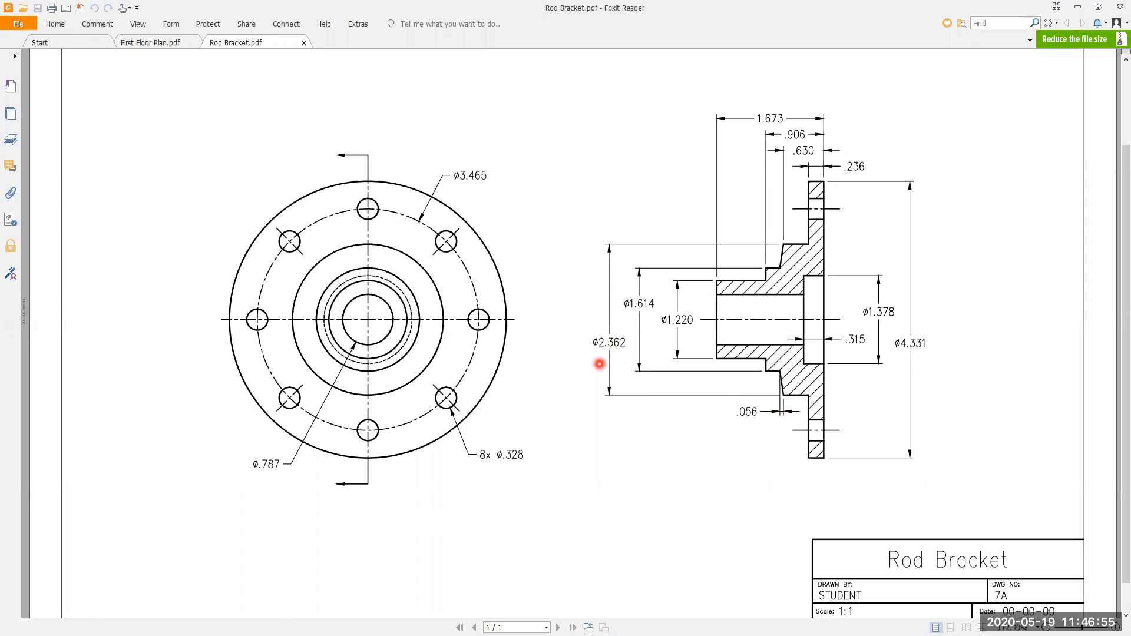
{"action": "key", "text": "alt+Tab"}
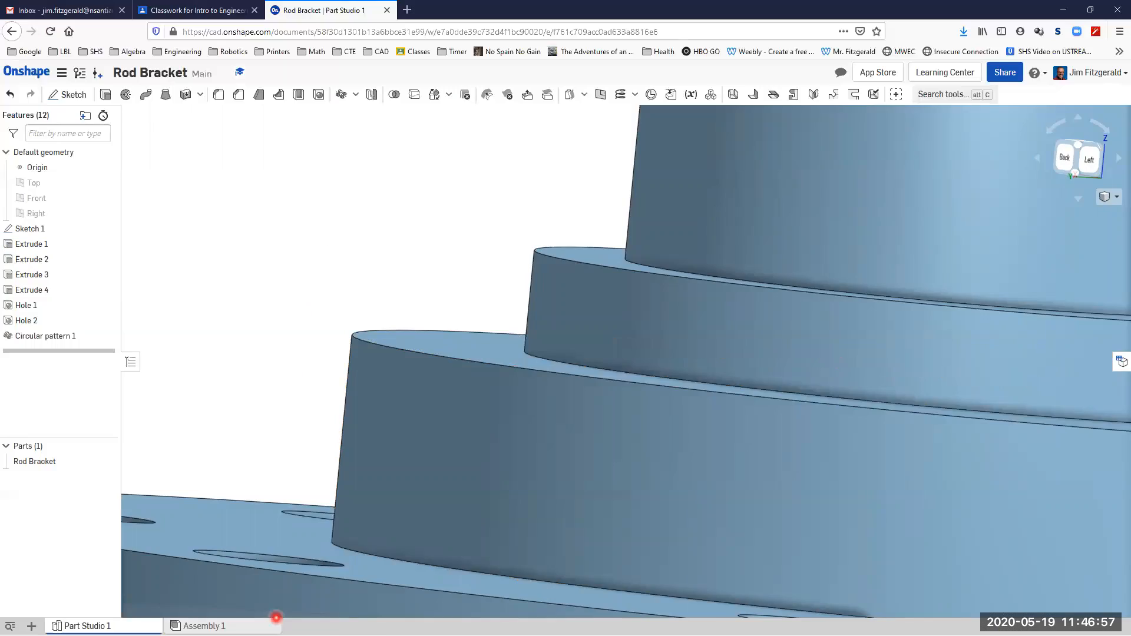
{"action": "key", "text": "alt+Tab"}
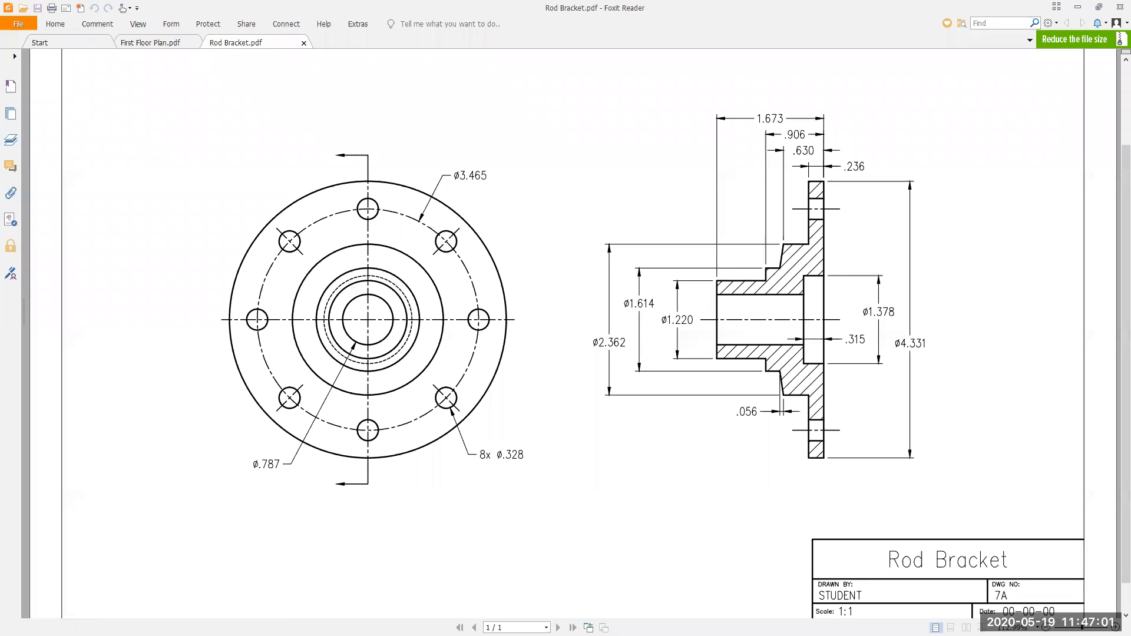
- Open the Virtual TI calculator, place it beside the section view, switch it on and clear its screen
{"action": "key", "text": "super"}
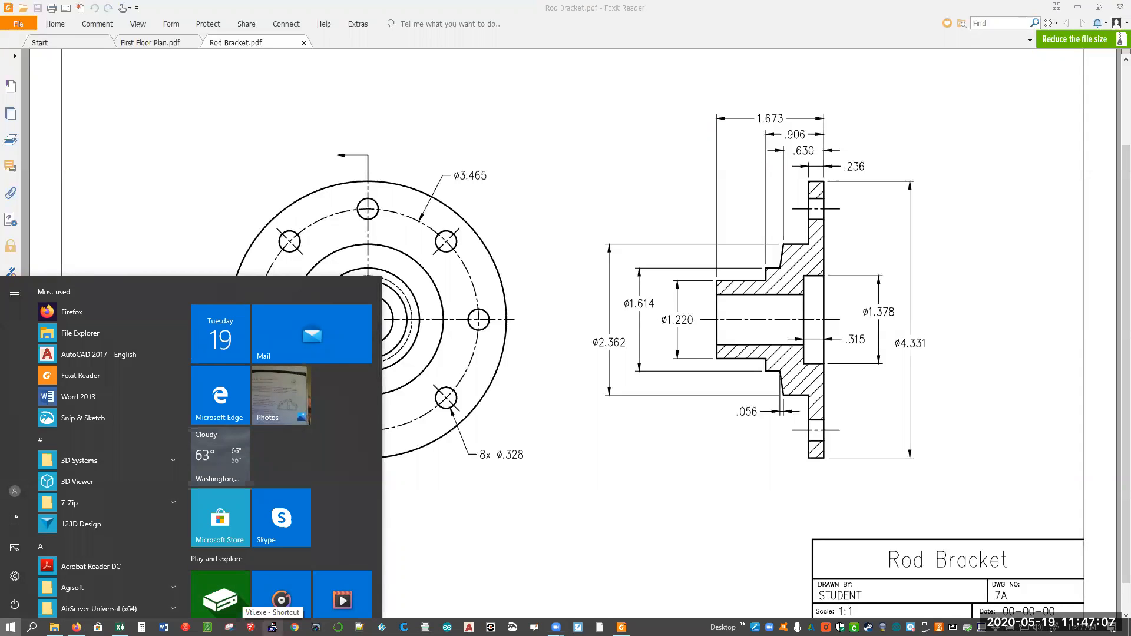
{"action": "left_click", "coordinate": [469, 527]}
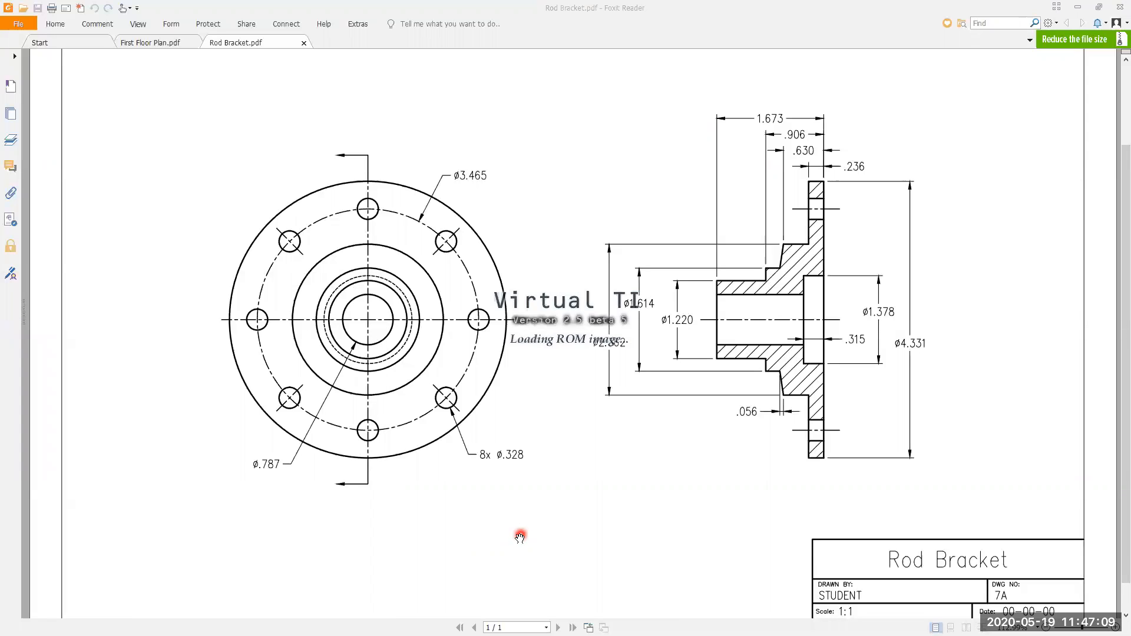
{"action": "left_click_drag", "start_coordinate": [235, 406], "coordinate": [244, 462]}
{"action": "left_click_drag", "start_coordinate": [180, 509], "coordinate": [164, 504]}
{"action": "left_click", "coordinate": [94, 475]}
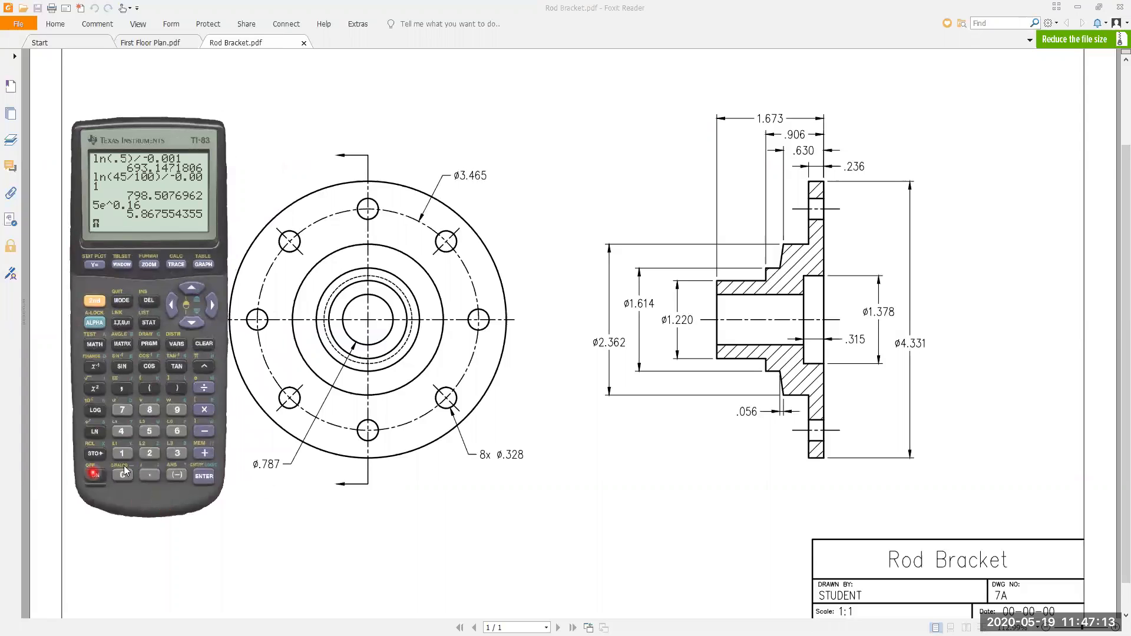
{"action": "left_click", "coordinate": [204, 343]}
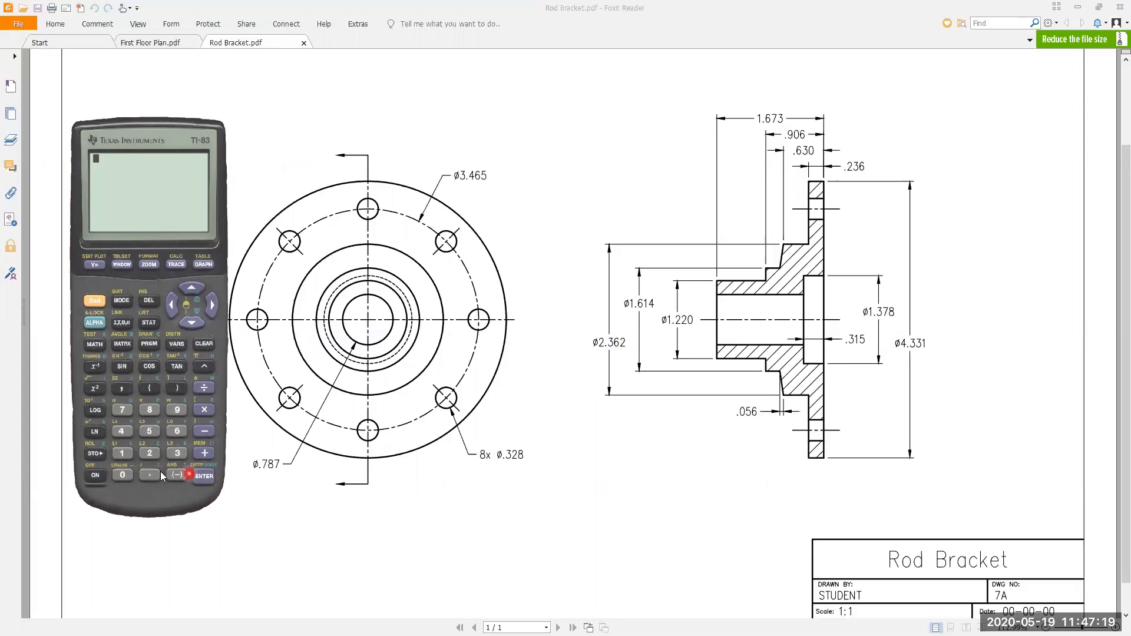
- Try to subtract the 1.614 diameter from the 2.362 diameter on the calculator
{"action": "type", "text": "2.3"}
{"action": "type", "text": "1.614"}
{"action": "key", "text": "Return"}
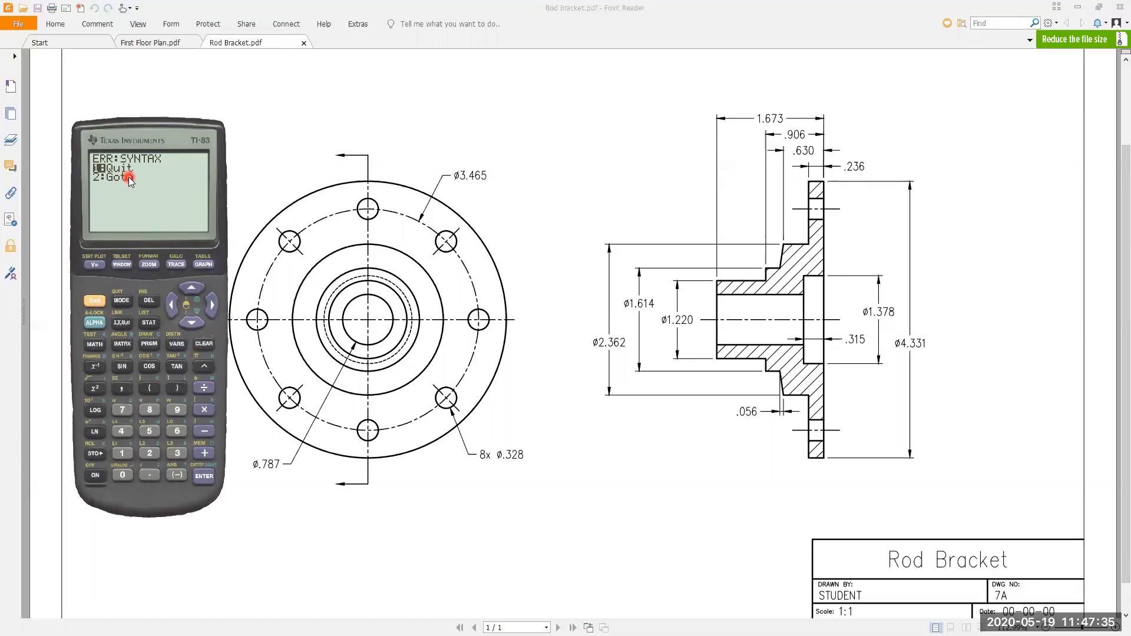
{"action": "key", "text": "Return"}
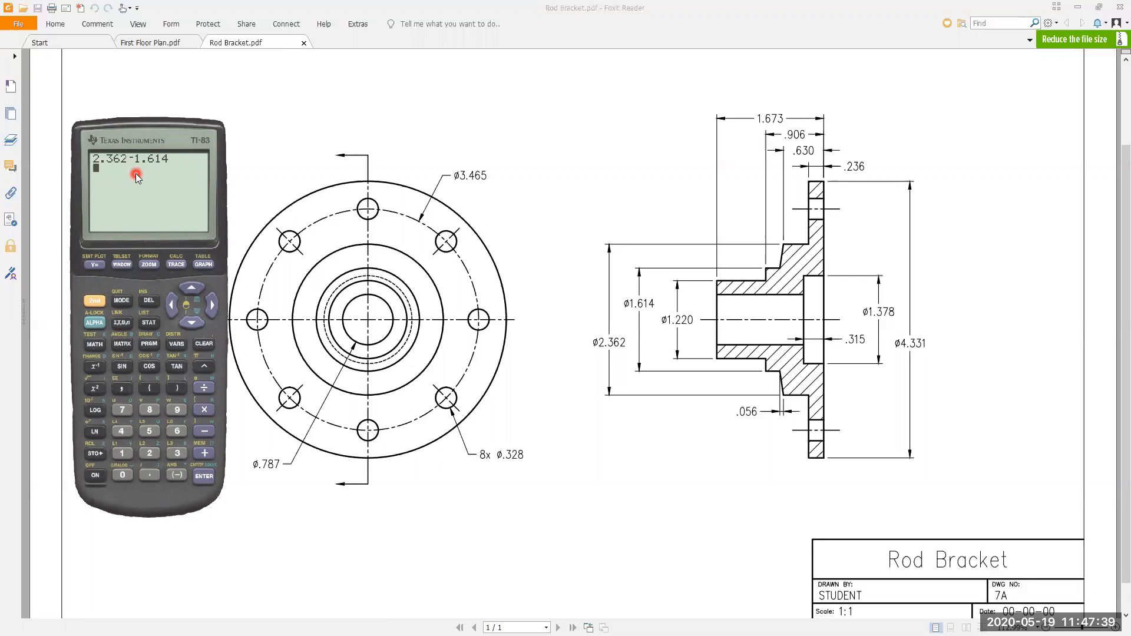
- Calculate 2.362 minus 1.614 on the calculator and divide the difference by 2
{"action": "type", "text": "2-"}
{"action": "left_click", "coordinate": [149, 324]}
{"action": "type", "text": ".614"}
{"action": "left_click", "coordinate": [203, 476]}
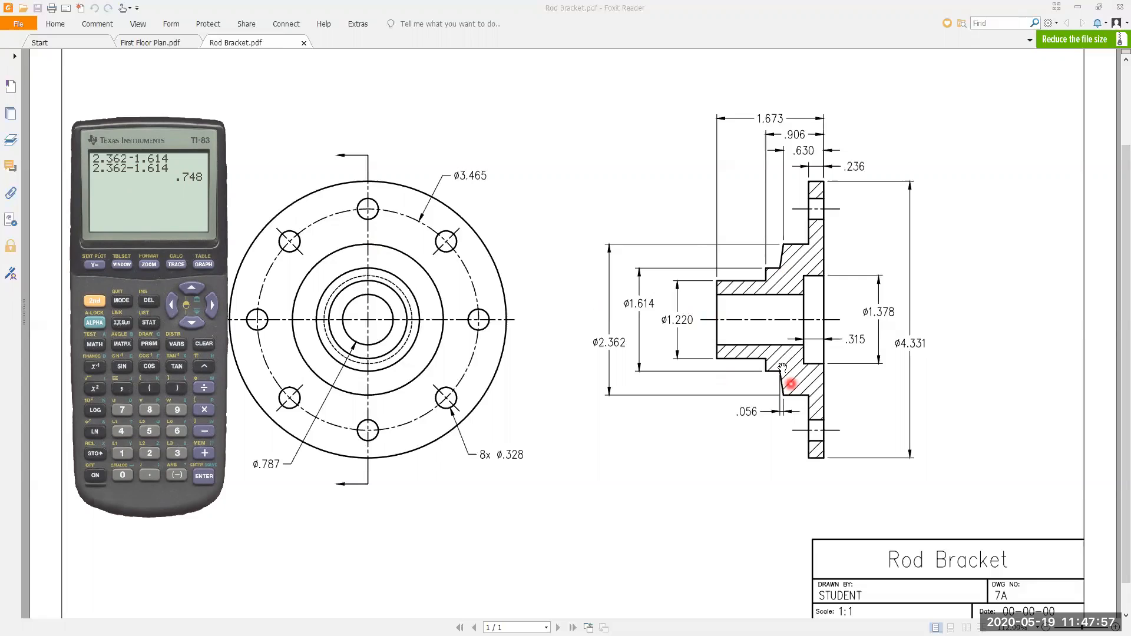
{"action": "left_click", "coordinate": [204, 388]}
{"action": "left_click", "coordinate": [150, 453]}
{"action": "left_click", "coordinate": [205, 478]}
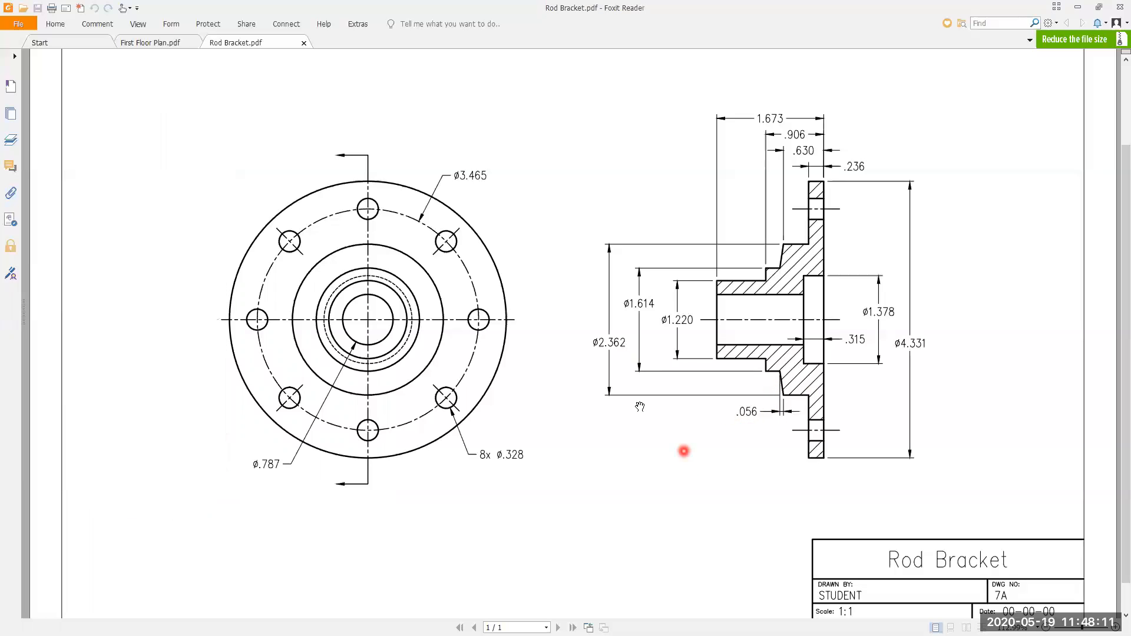
- Switch back to the Onshape model and start a two-distance chamfer on the upper outer edge of the 2.362 in boss
{"action": "key", "text": "alt+Tab"}
{"action": "key", "text": "Tab"}
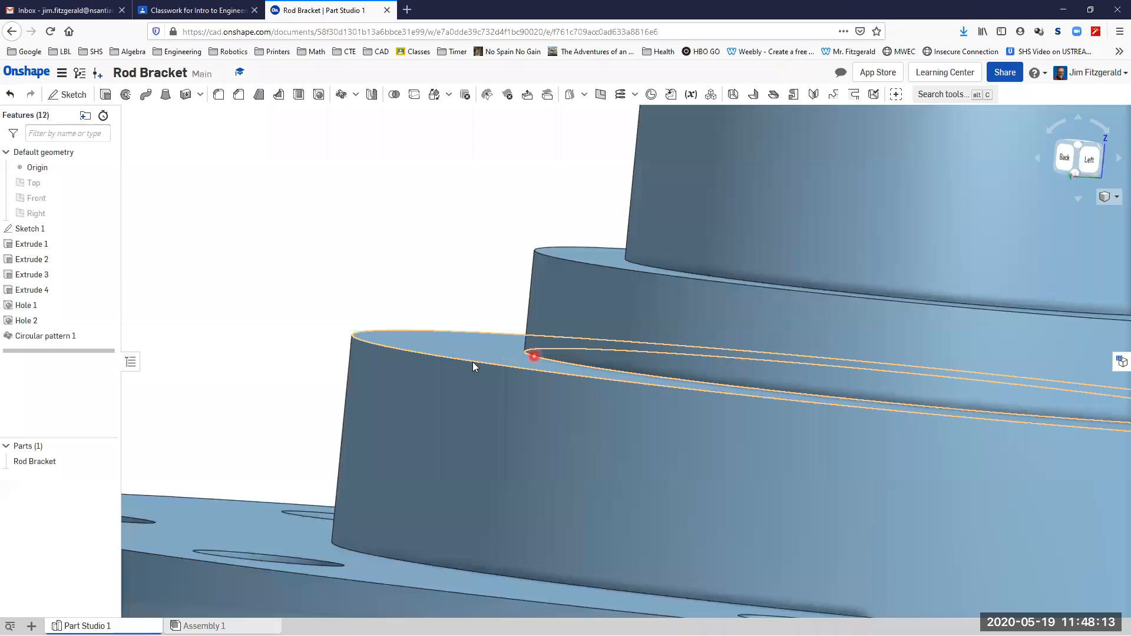
{"action": "scroll", "coordinate": [471, 351], "scroll_direction": "down", "scroll_amount": 3}
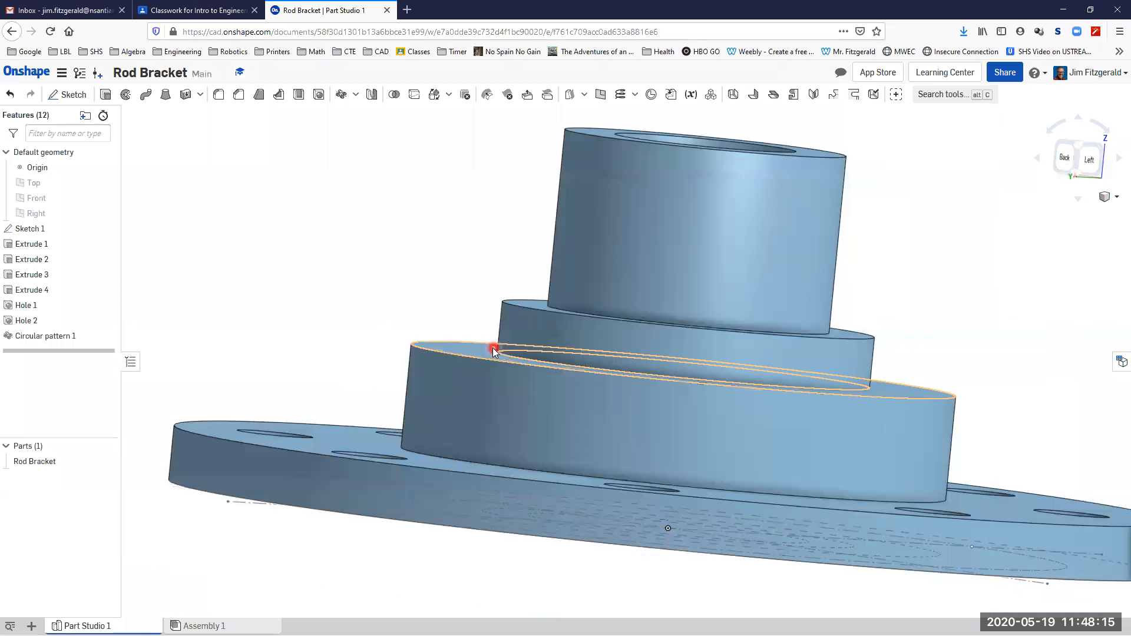
{"action": "key", "text": "alt+Tab"}
{"action": "key", "text": "alt+Tab"}
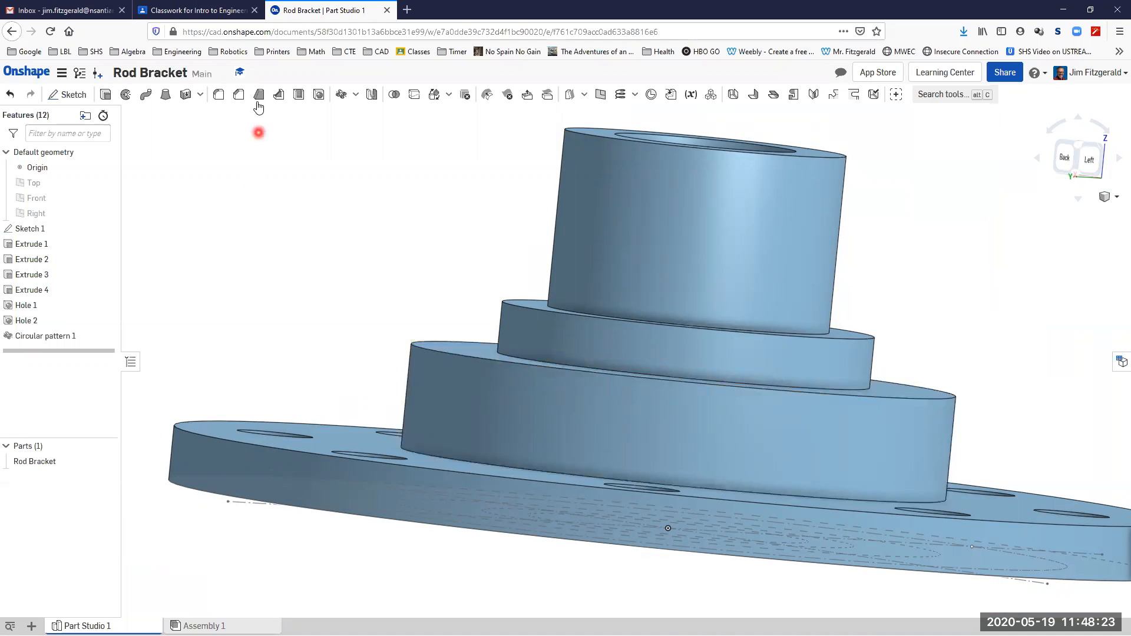
{"action": "left_click", "coordinate": [239, 100]}
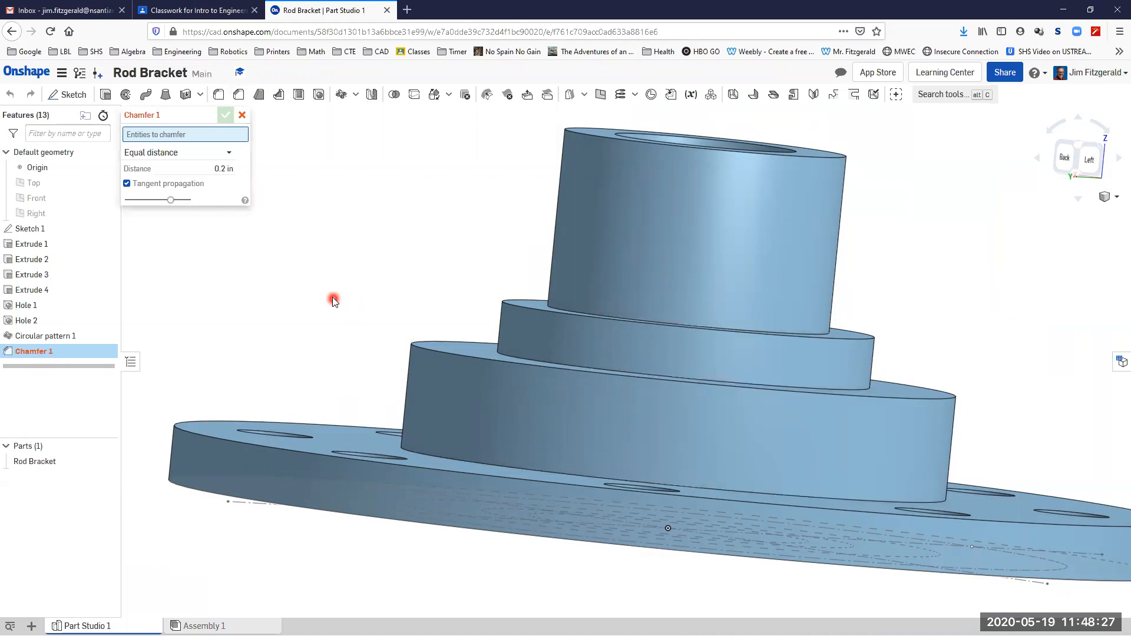
{"action": "left_click", "coordinate": [429, 351]}
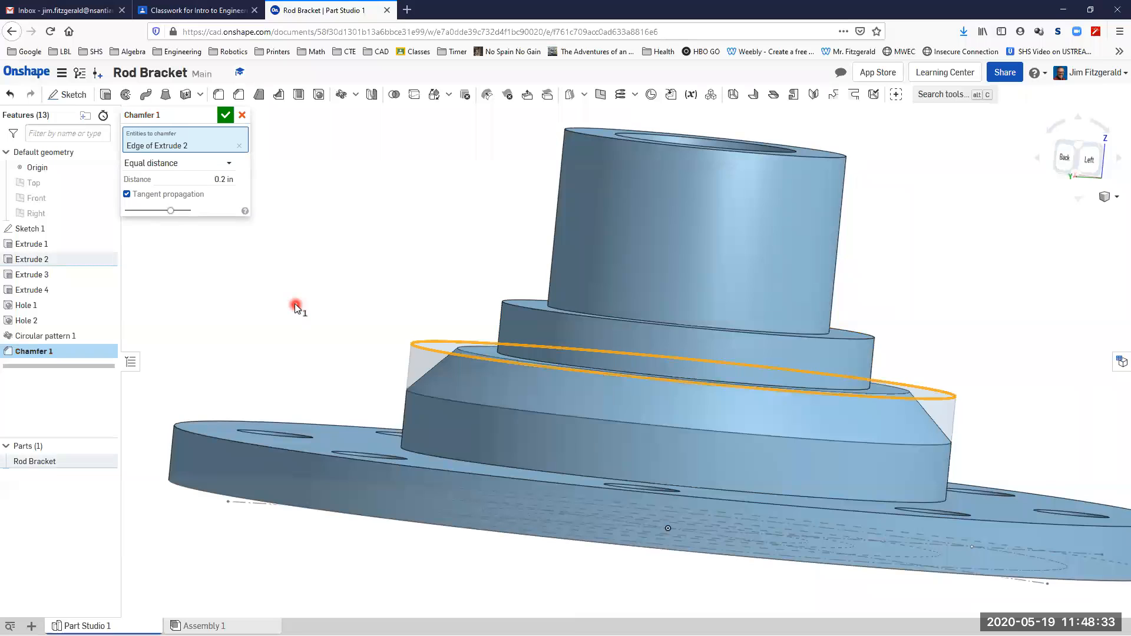
{"action": "left_click", "coordinate": [229, 163]}
{"action": "left_click", "coordinate": [171, 197]}
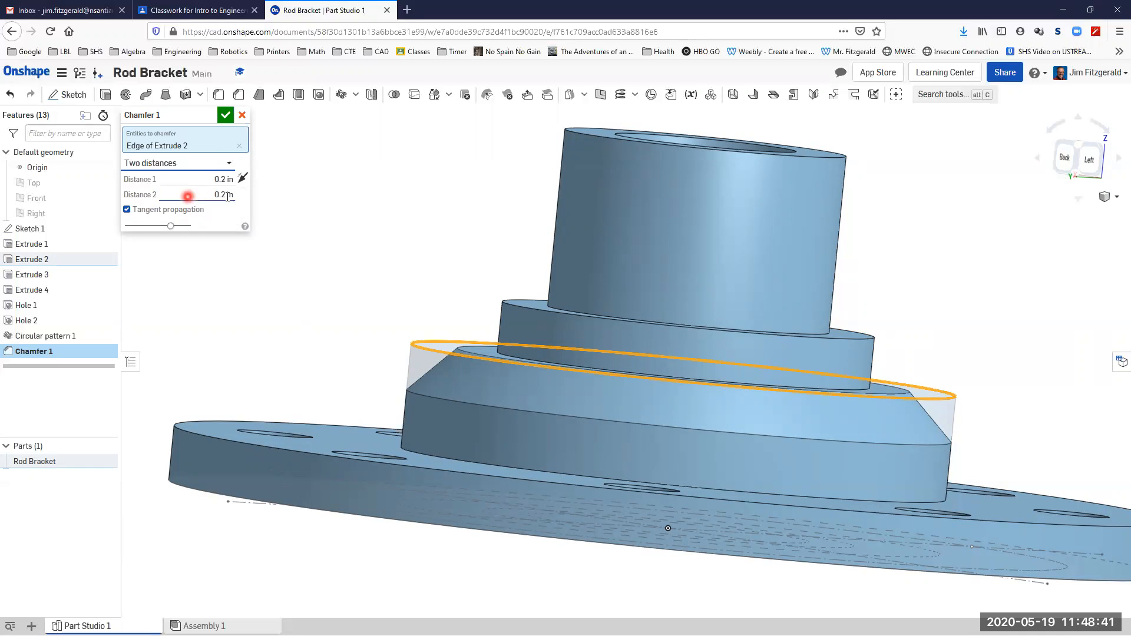
- Set the chamfer's first distance to 0.374 in and its second distance to 0.056 in
{"action": "left_click", "coordinate": [221, 179]}
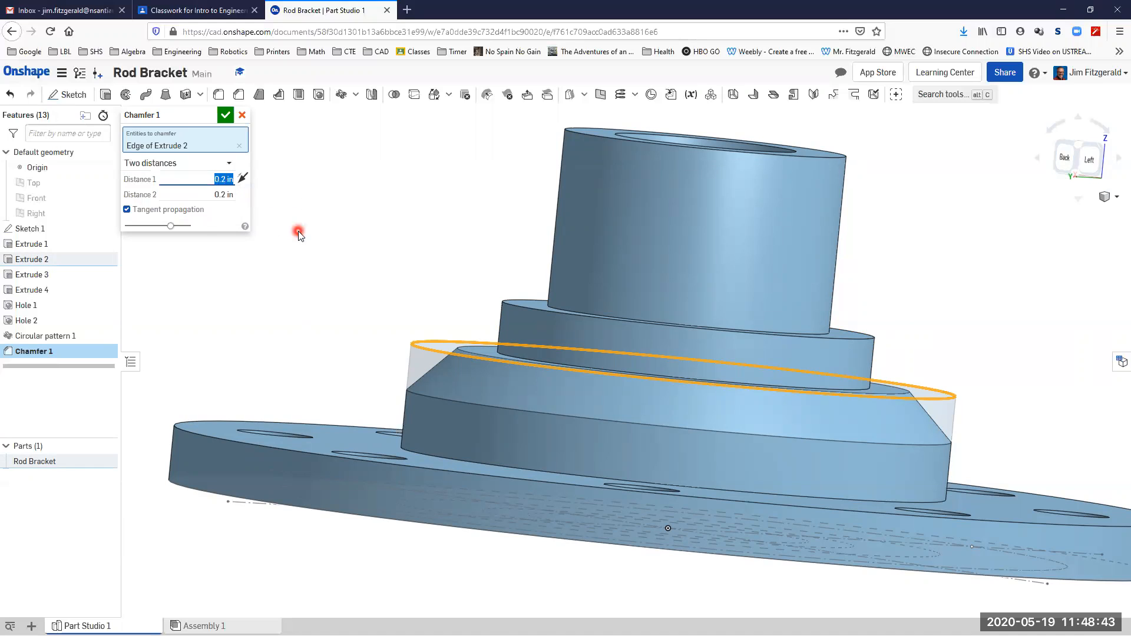
{"action": "key", "text": "alt+Tab"}
{"action": "key", "text": "alt+Tab"}
{"action": "key", "text": "alt+Tab"}
{"action": "key", "text": "alt+Tab"}
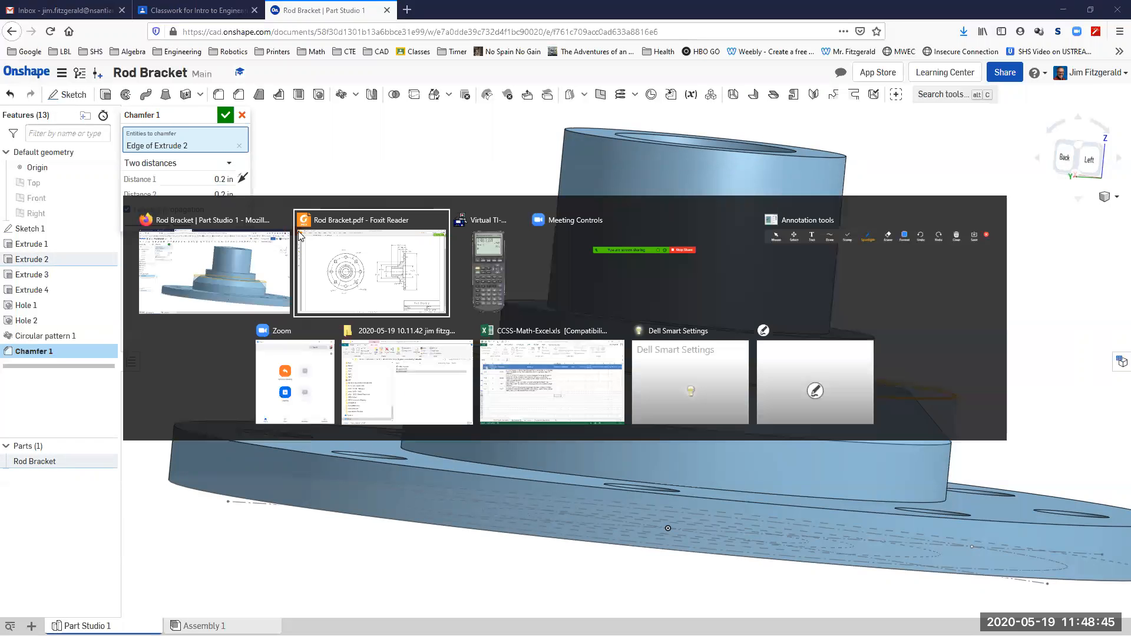
{"action": "key", "text": "alt+Tab"}
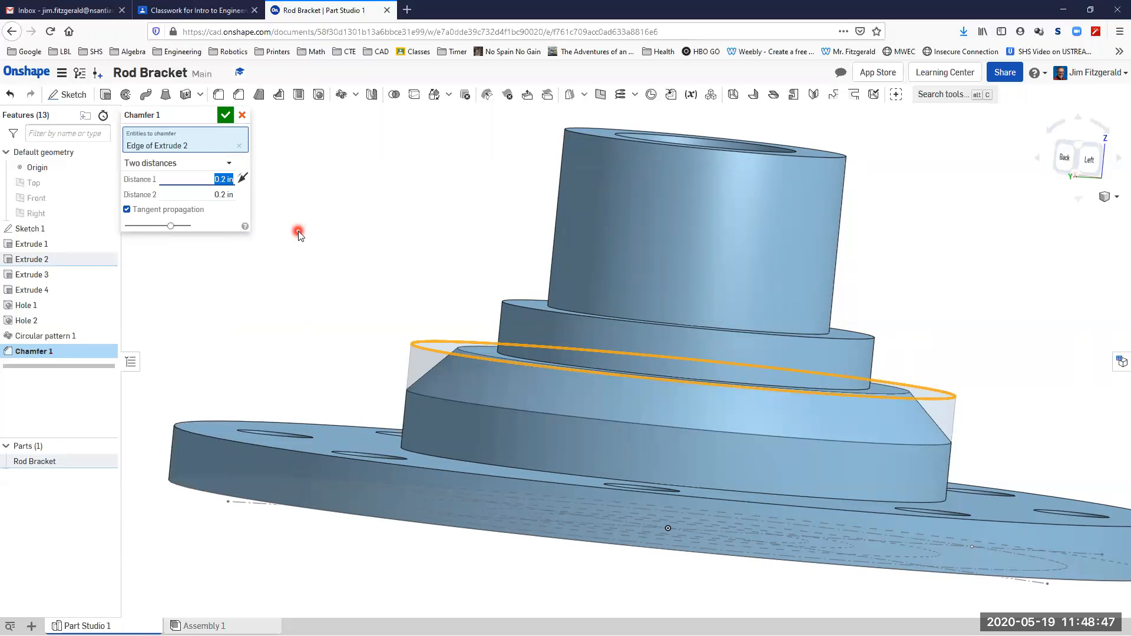
{"action": "type", "text": "0.374"}
{"action": "key", "text": "Tab"}
{"action": "left_click", "coordinate": [236, 195]}
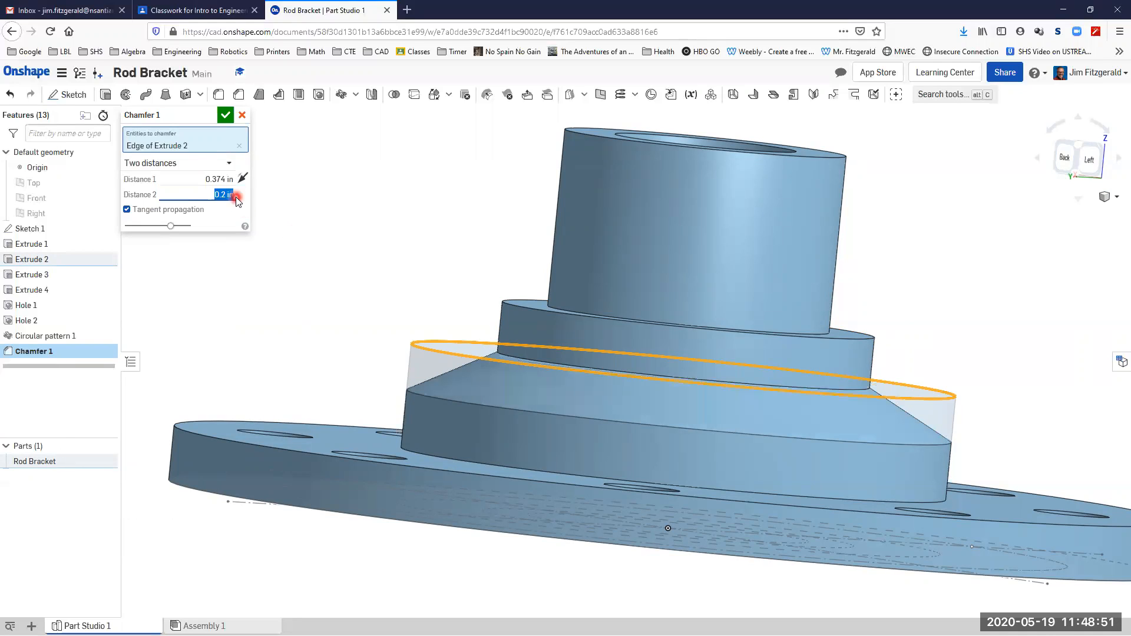
{"action": "type", "text": "056"}
{"action": "left_click", "coordinate": [318, 220]}
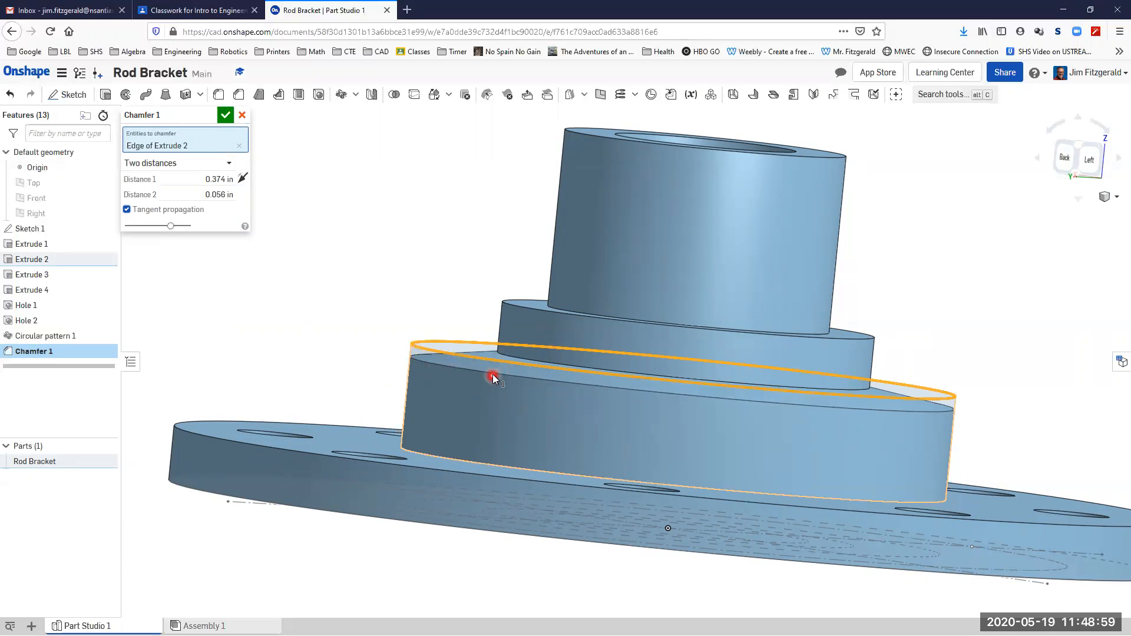
- Try 0.37 in as the chamfer's first distance and inspect where it meets the middle boss
{"action": "scroll", "coordinate": [503, 365], "scroll_direction": "up", "scroll_amount": 5}
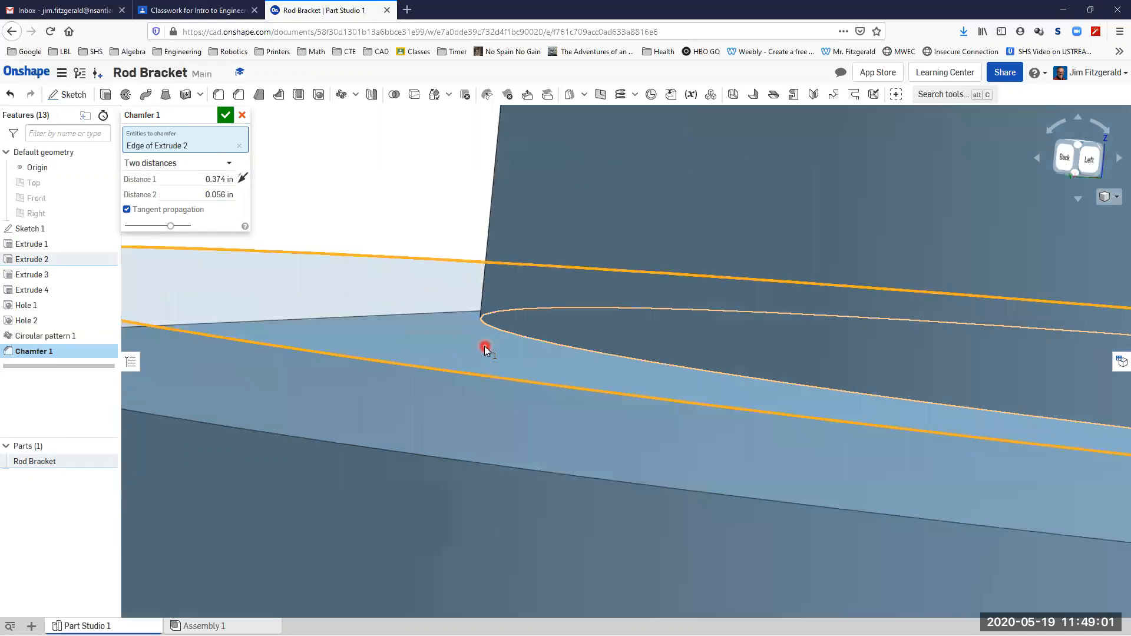
{"action": "scroll", "coordinate": [484, 346], "scroll_direction": "up", "scroll_amount": 5}
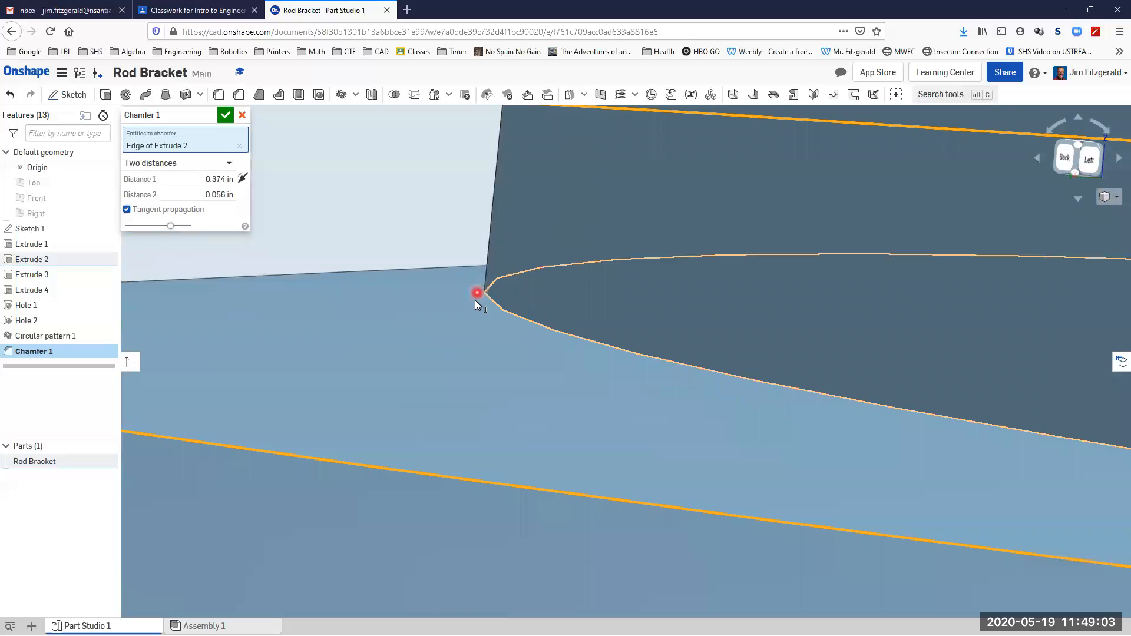
{"action": "mouse_move", "coordinate": [478, 306]}
{"action": "right_mouse_down"}
{"action": "mouse_move", "coordinate": [227, 356]}
{"action": "mouse_move", "coordinate": [270, 328]}
{"action": "mouse_move", "coordinate": [482, 304]}
{"action": "right_mouse_up"}
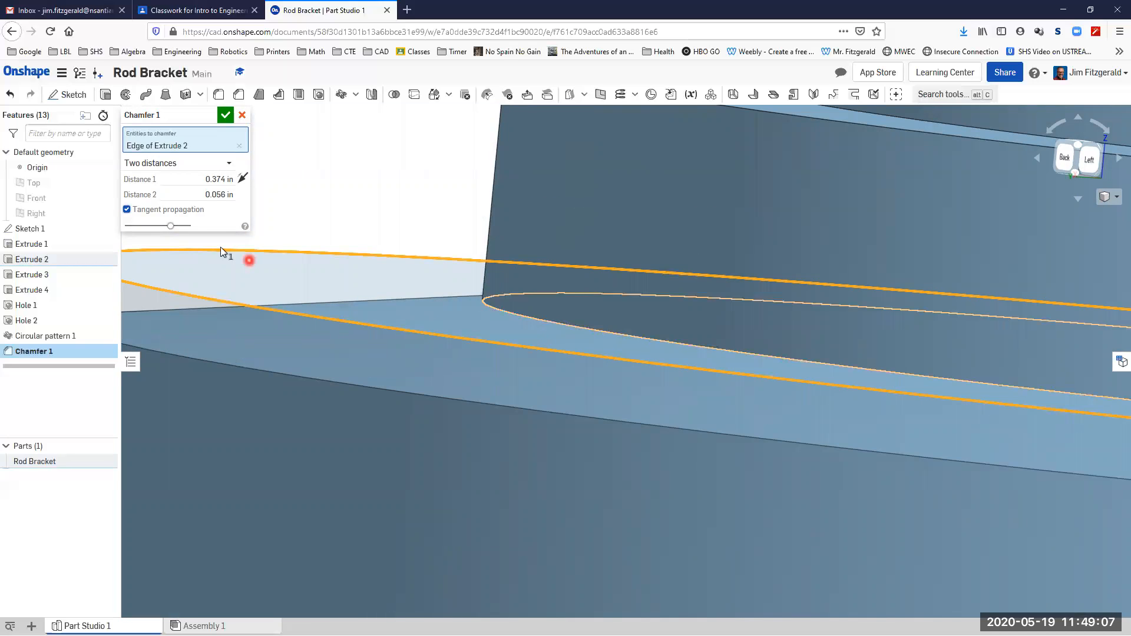
{"action": "left_click", "coordinate": [219, 179]}
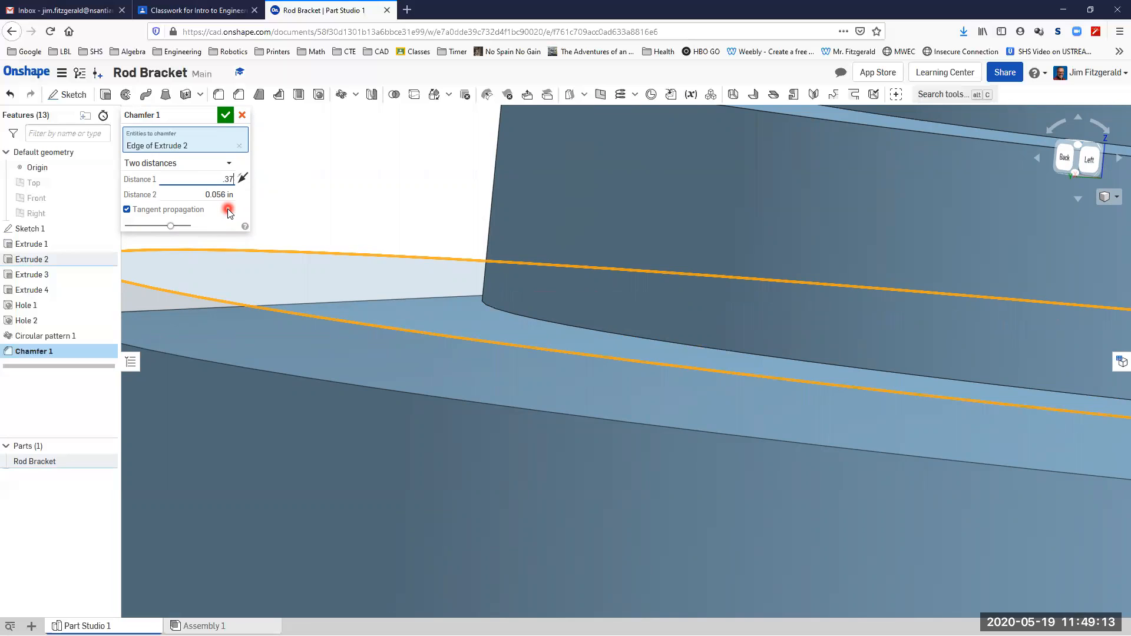
{"action": "type", "text": ".37"}
{"action": "left_click", "coordinate": [227, 208]}
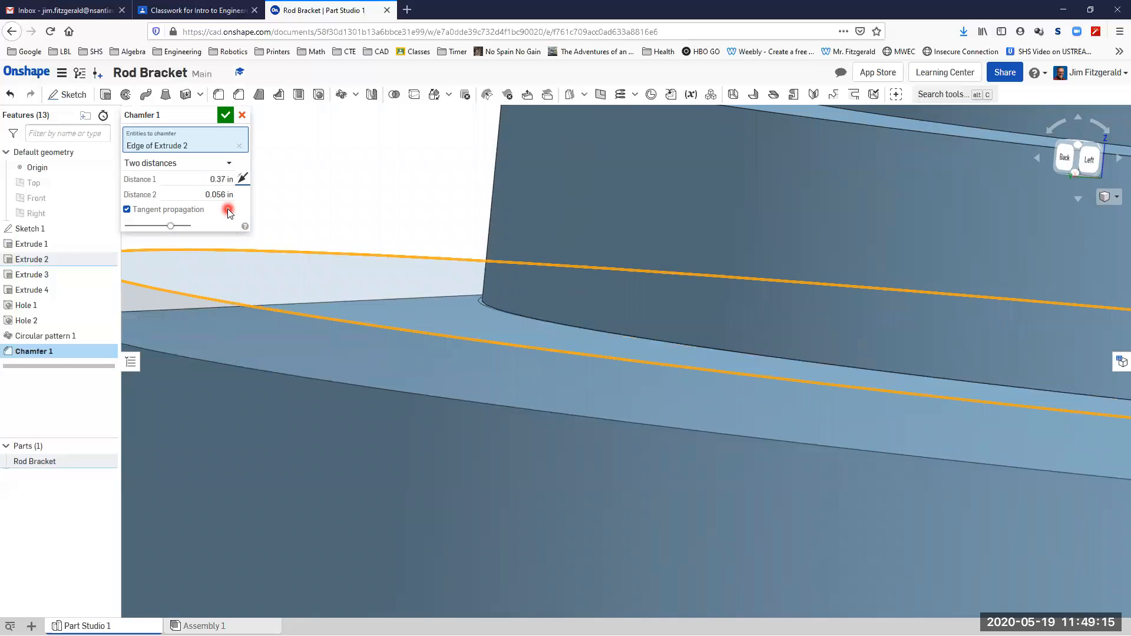
{"action": "left_click", "coordinate": [475, 311]}
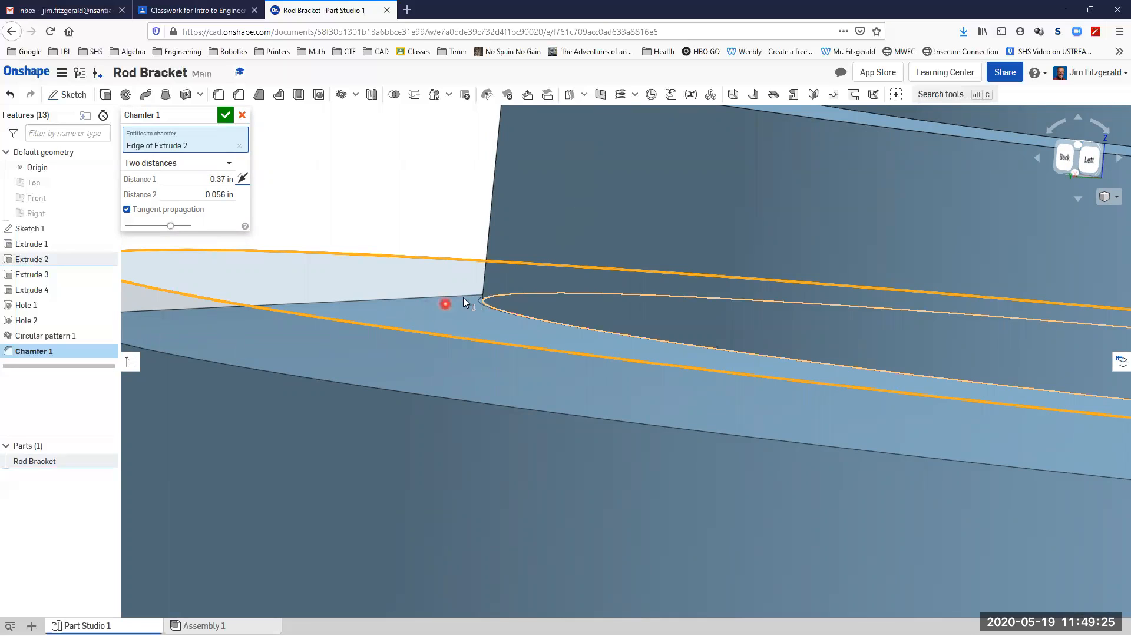
- Set the chamfer's first distance to 0.4 in and inspect its edge at the base of the middle boss
{"action": "left_click", "coordinate": [221, 179]}
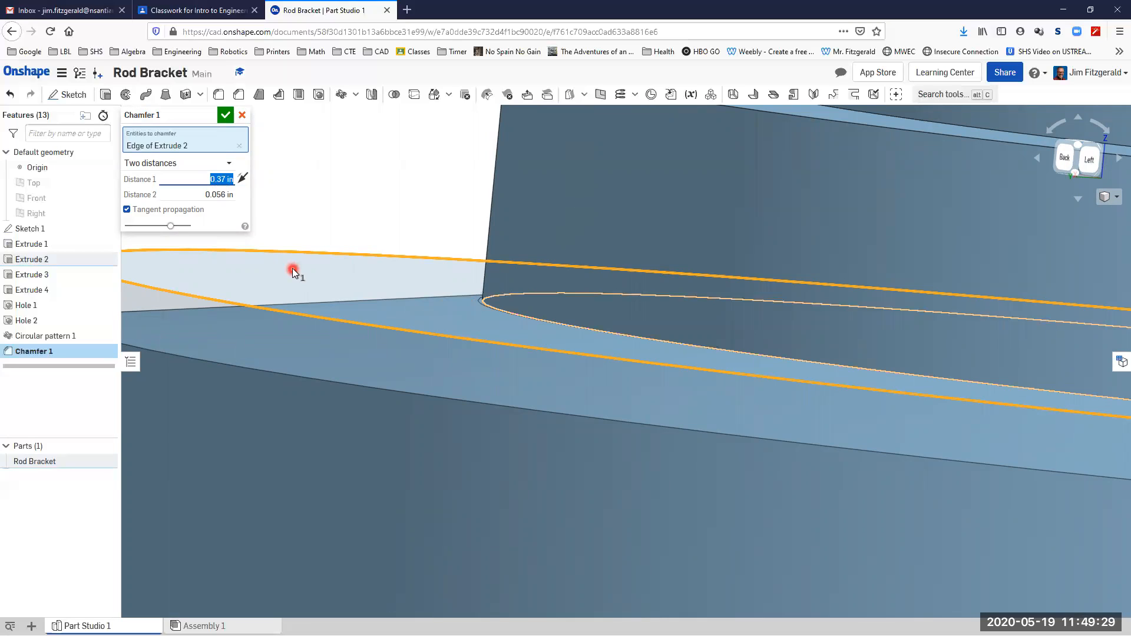
{"action": "type", "text": "0.4"}
{"action": "key", "text": "Return"}
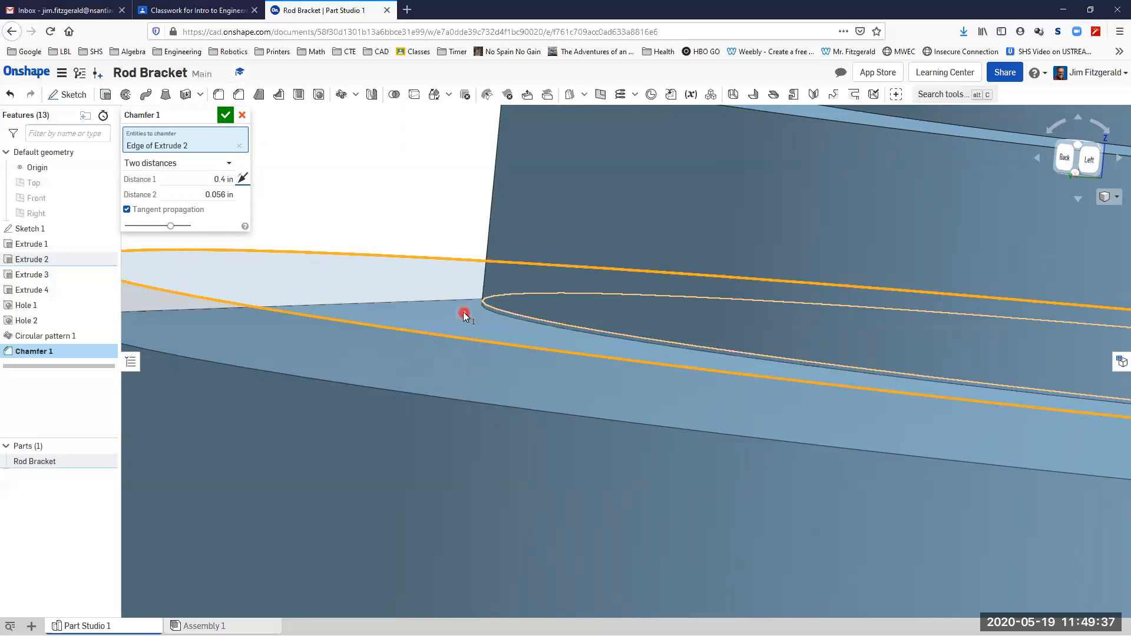
{"action": "scroll", "coordinate": [474, 318], "scroll_direction": "up", "scroll_amount": 1}
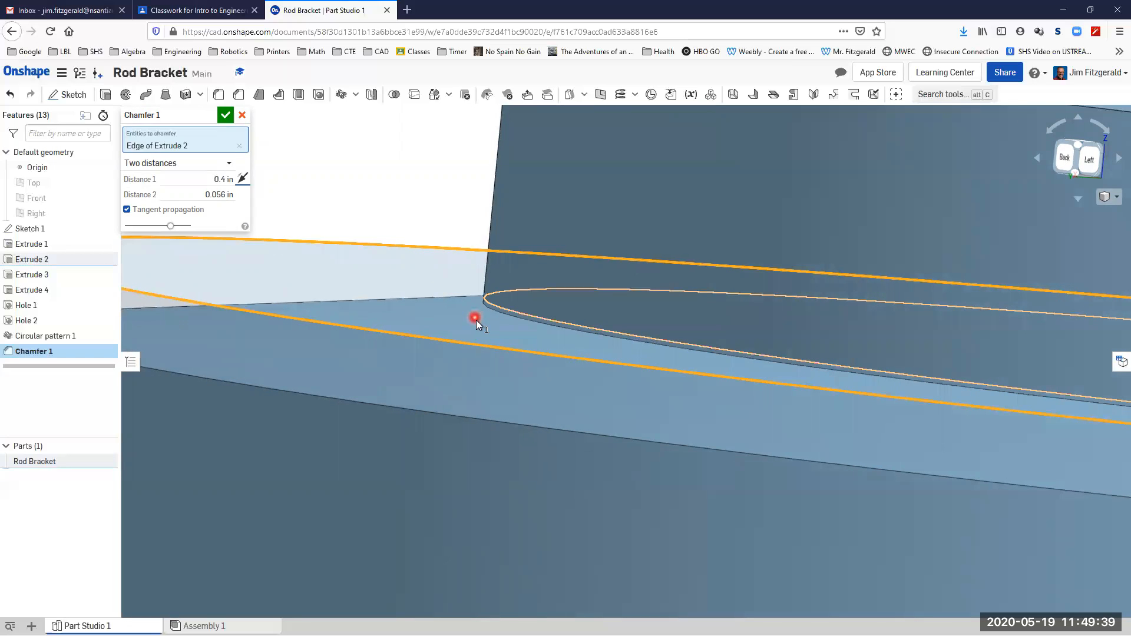
{"action": "scroll", "coordinate": [485, 316], "scroll_direction": "up", "scroll_amount": 1}
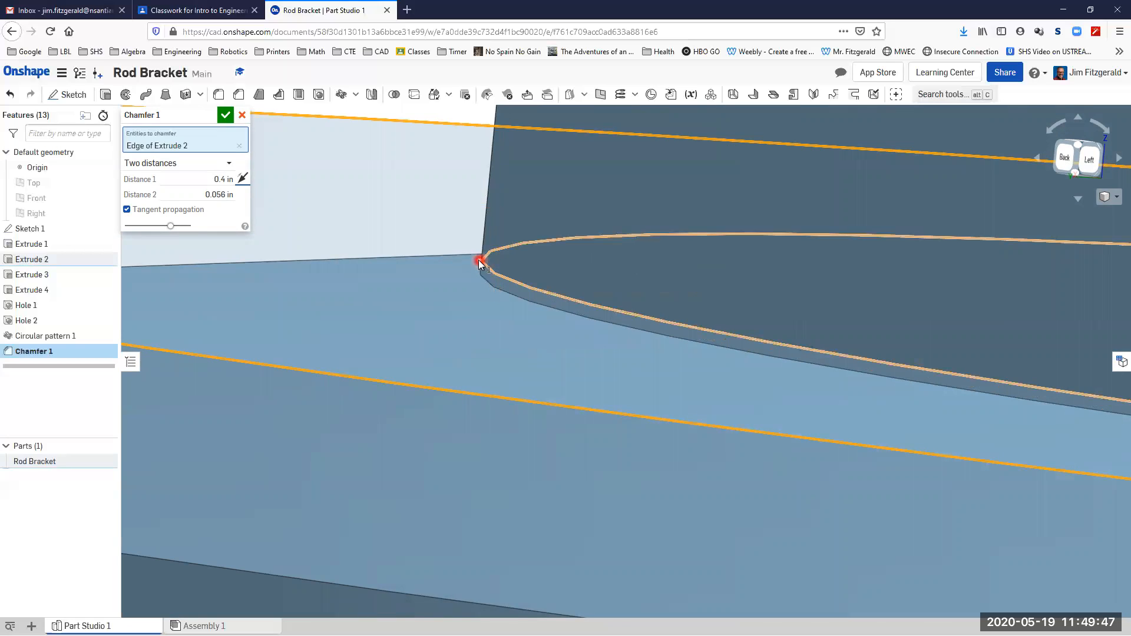
- Set the chamfer's first distance to 0.374 in, check its edge at the base of the middle boss and accept the chamfer
{"action": "right_click_drag", "start_coordinate": [484, 295], "coordinate": [215, 321]}
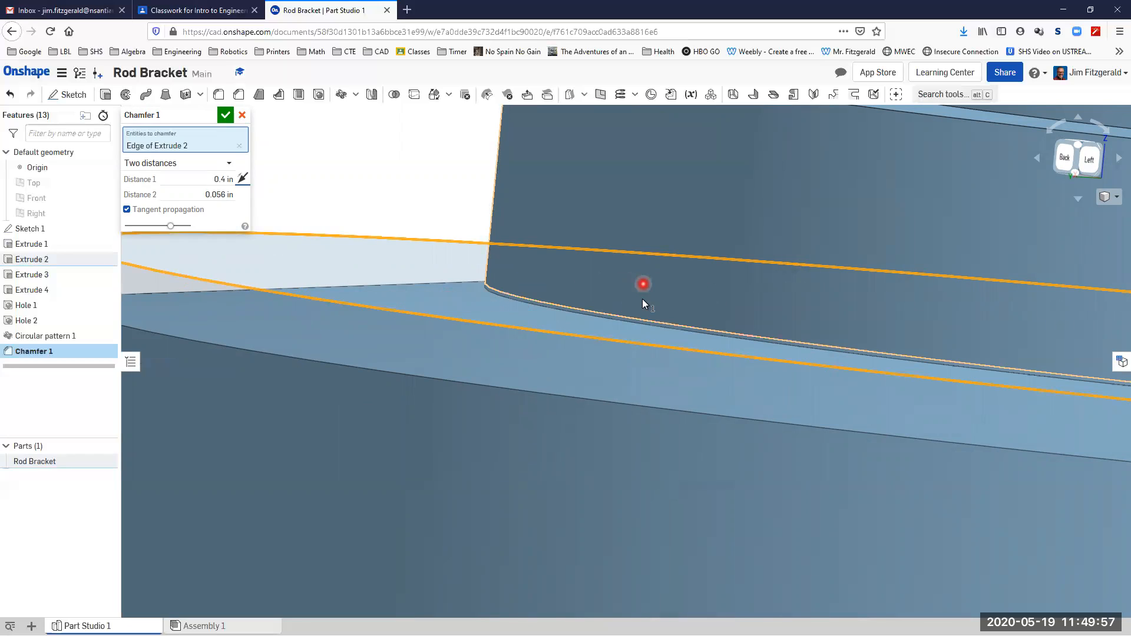
{"action": "left_click", "coordinate": [232, 180]}
{"action": "key", "text": "BackSpace"}
{"action": "type", "text": ".374"}
{"action": "key", "text": "Tab"}
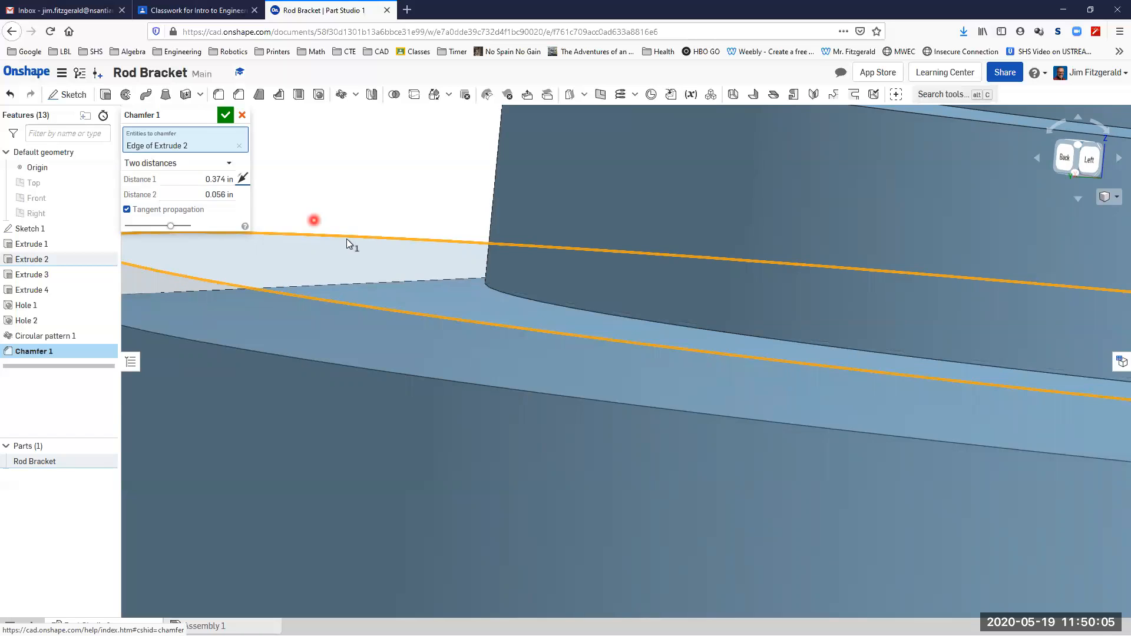
{"action": "scroll", "coordinate": [489, 304], "scroll_direction": "up", "scroll_amount": 3}
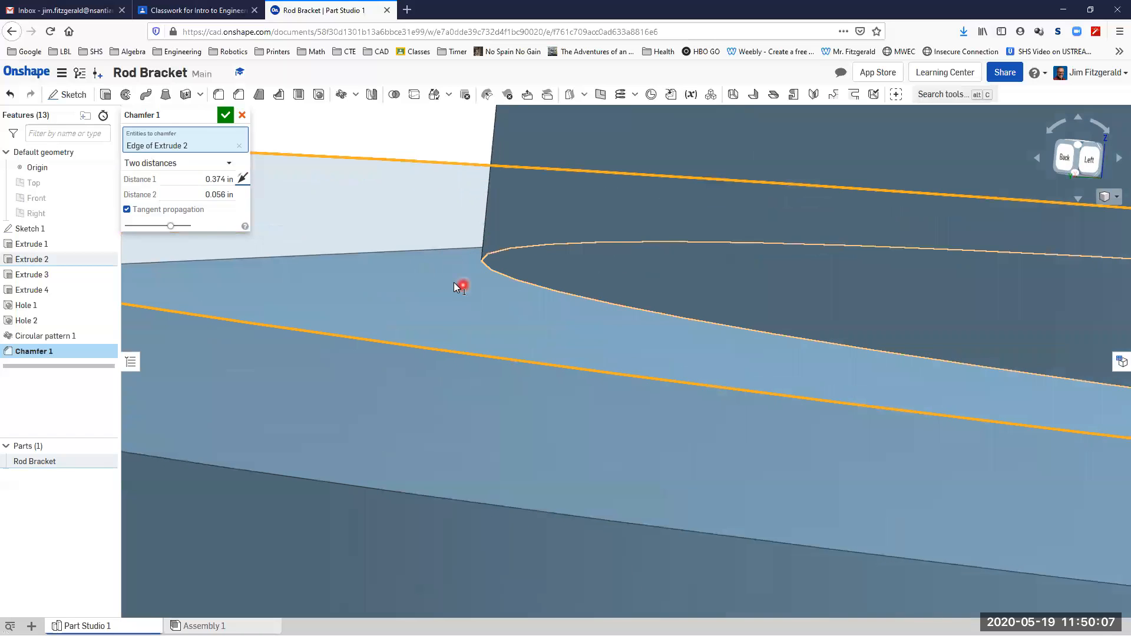
{"action": "scroll", "coordinate": [446, 267], "scroll_direction": "down", "scroll_amount": 1}
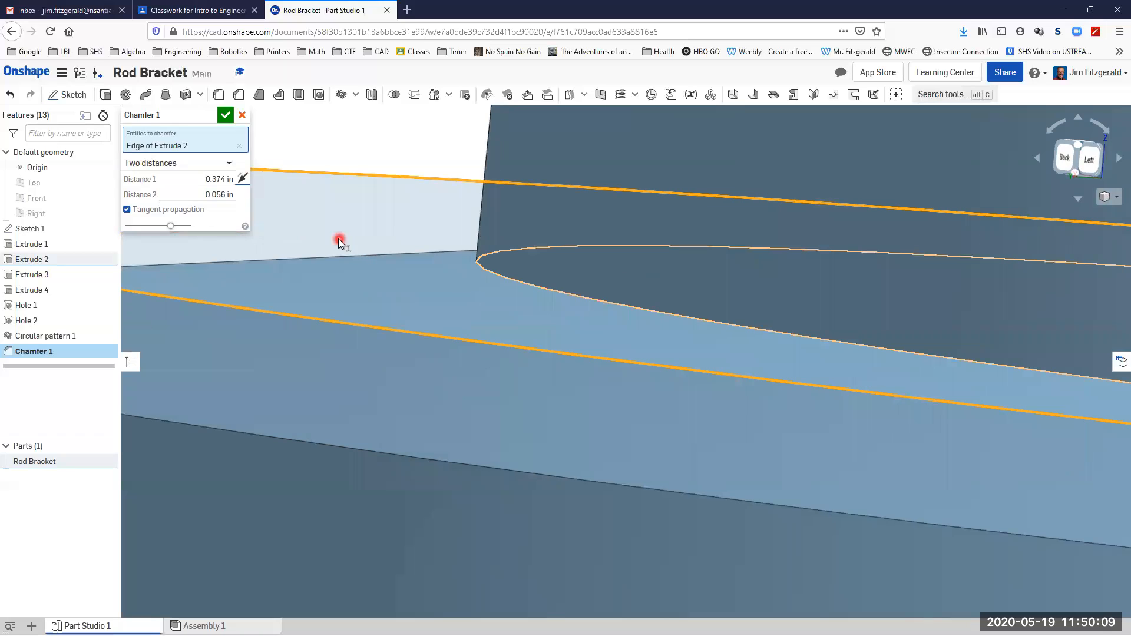
{"action": "left_click", "coordinate": [226, 115]}
- Examine the finished chamfer on the bracket from oblique, isometric and straight Right views
{"action": "scroll", "coordinate": [330, 196], "scroll_direction": "down", "scroll_amount": 8}
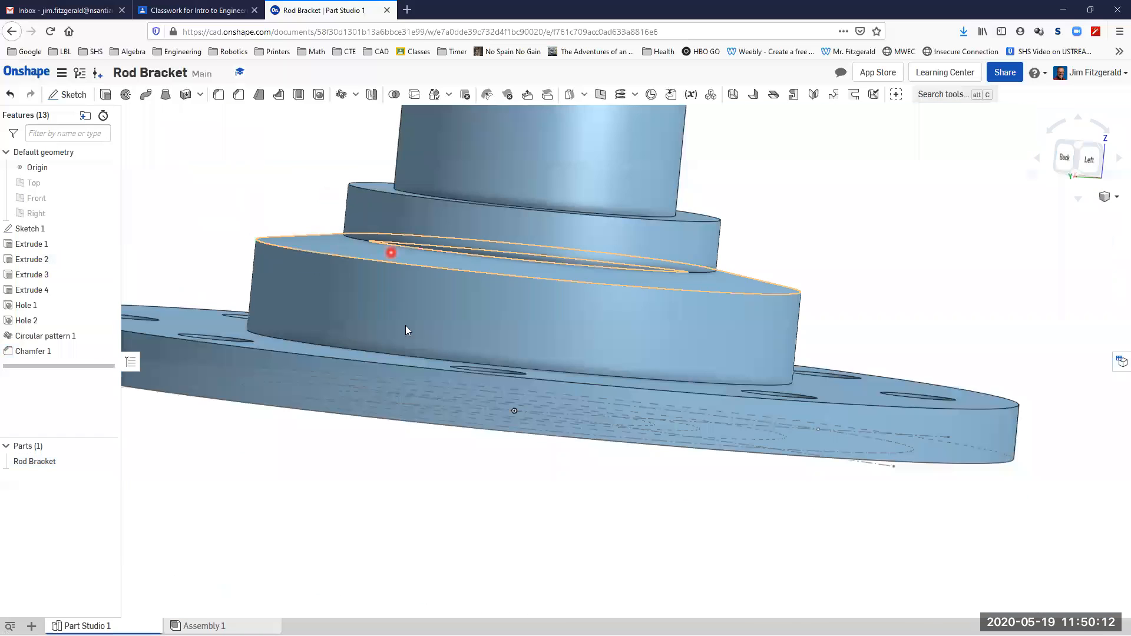
{"action": "middle_click_drag", "start_coordinate": [405, 325], "coordinate": [607, 412]}
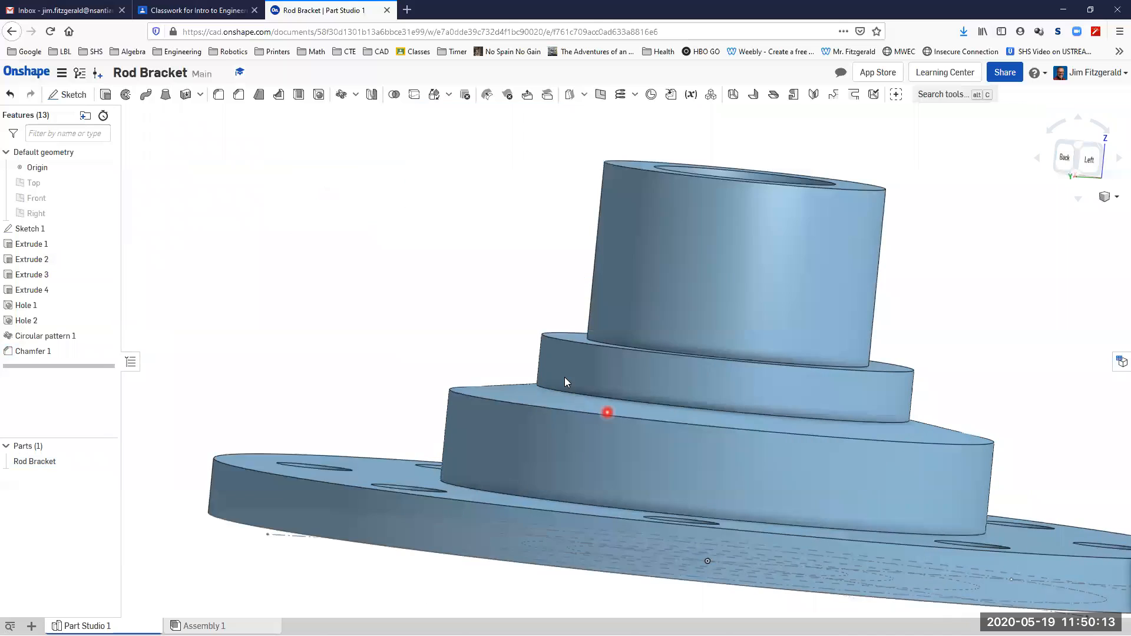
{"action": "middle_click_drag", "start_coordinate": [361, 243], "coordinate": [336, 274]}
{"action": "right_click_drag", "start_coordinate": [336, 274], "coordinate": [322, 312]}
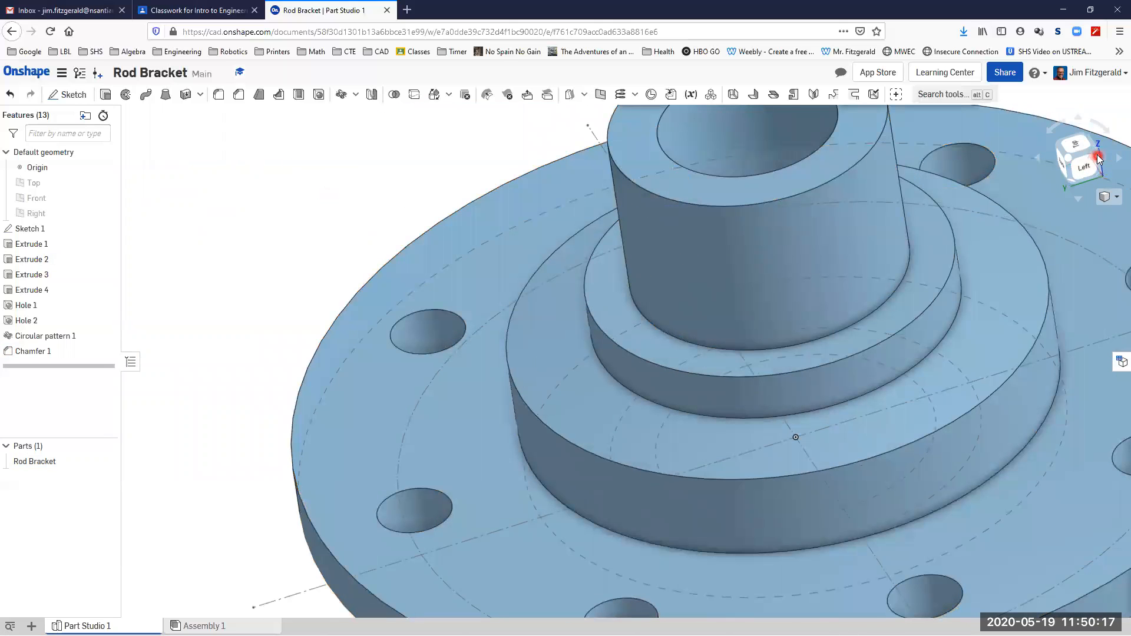
{"action": "left_click", "coordinate": [1084, 135]}
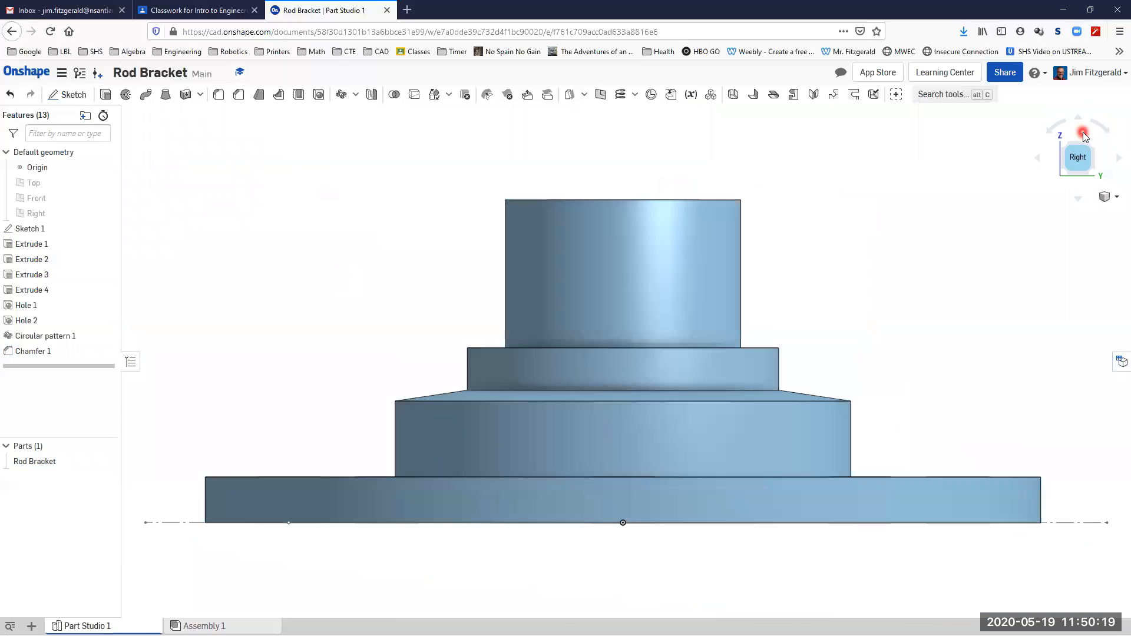
{"action": "left_click", "coordinate": [1066, 145]}
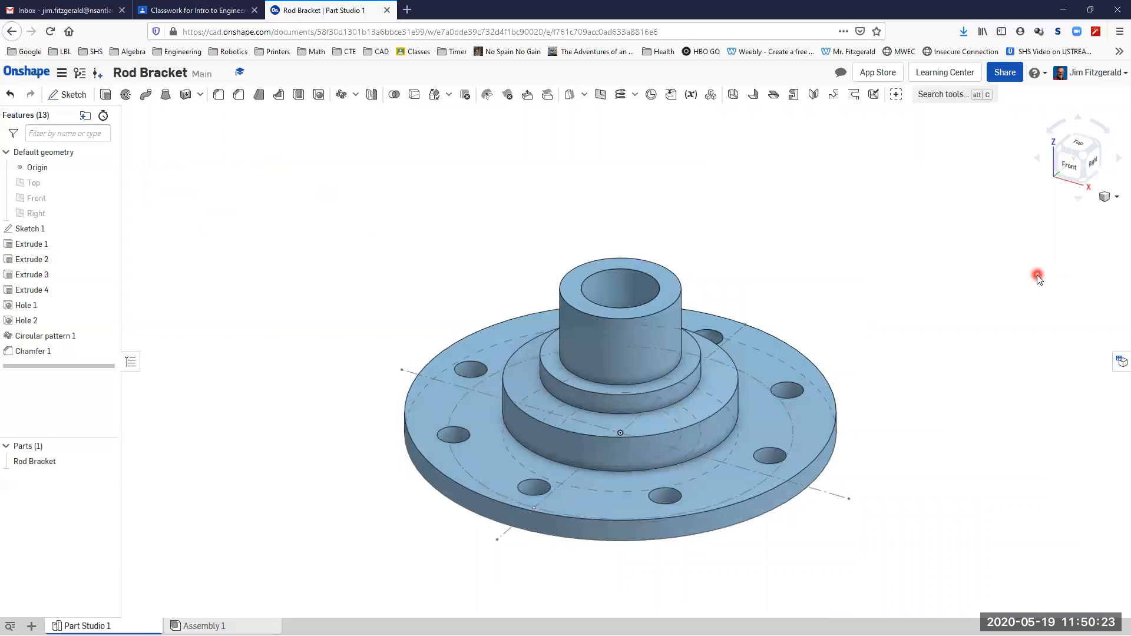
{"action": "left_click", "coordinate": [1094, 159]}
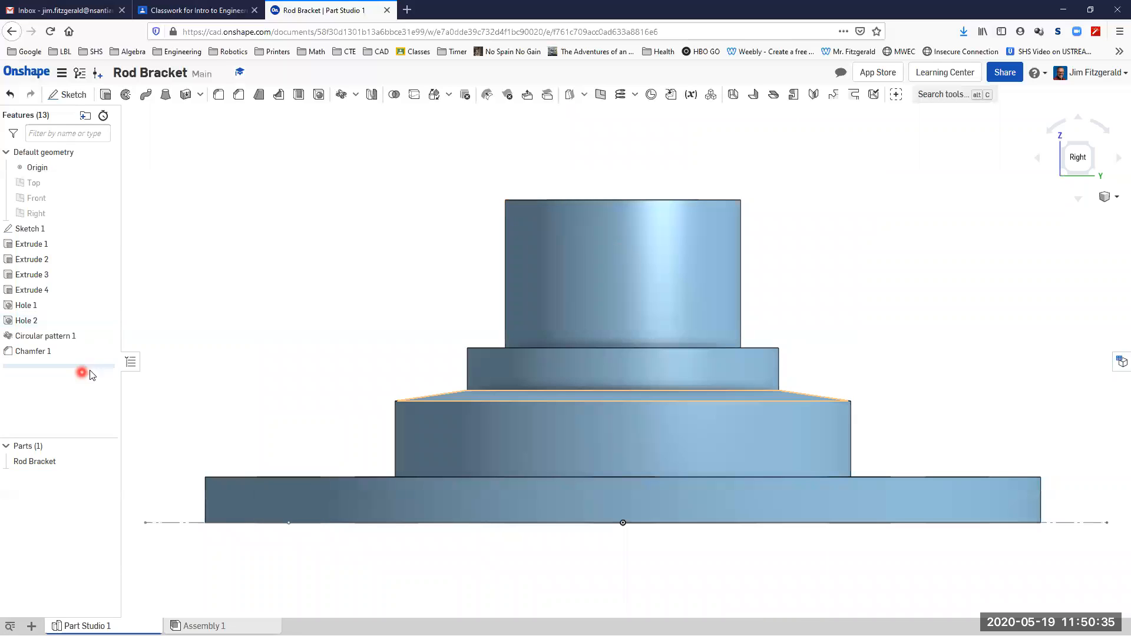
- Assign the material Aluminum - 1060 from the Onshape Material Library to the Rod Bracket part
{"action": "left_click", "coordinate": [46, 466]}
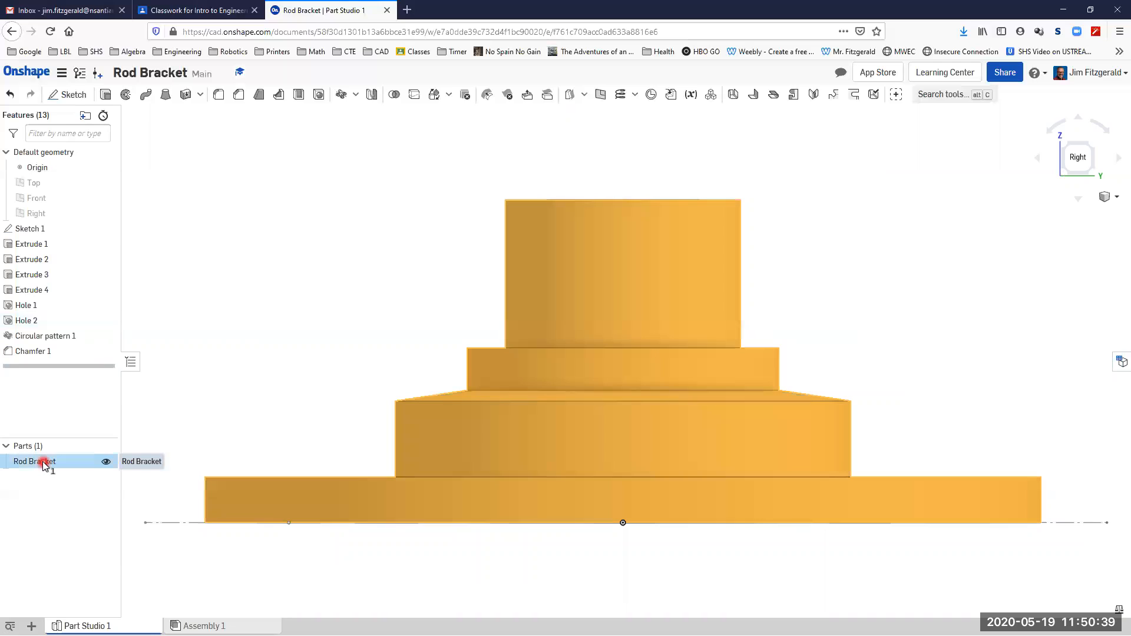
{"action": "scroll", "coordinate": [215, 354], "scroll_direction": "down", "scroll_amount": 4}
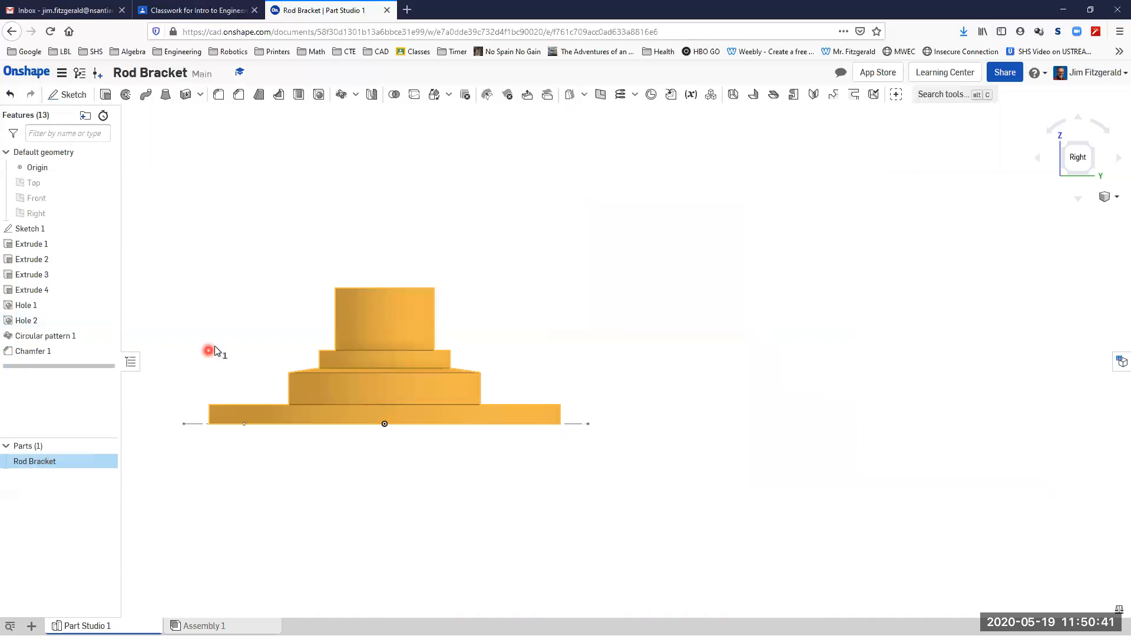
{"action": "scroll", "coordinate": [212, 349], "scroll_direction": "up", "scroll_amount": 3}
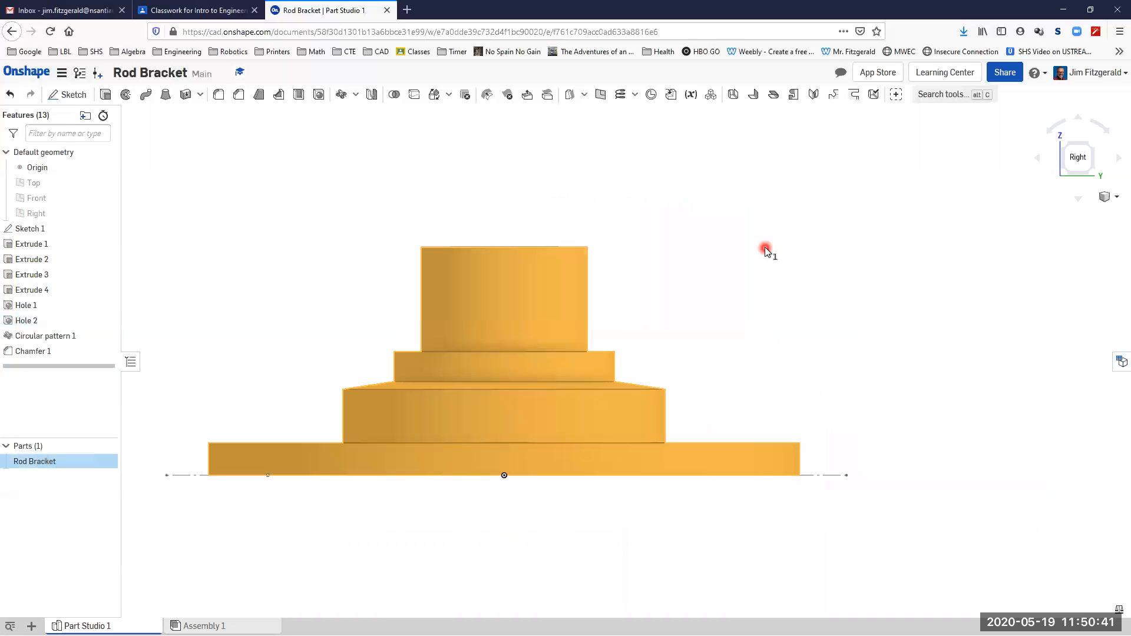
{"action": "left_click", "coordinate": [1093, 173]}
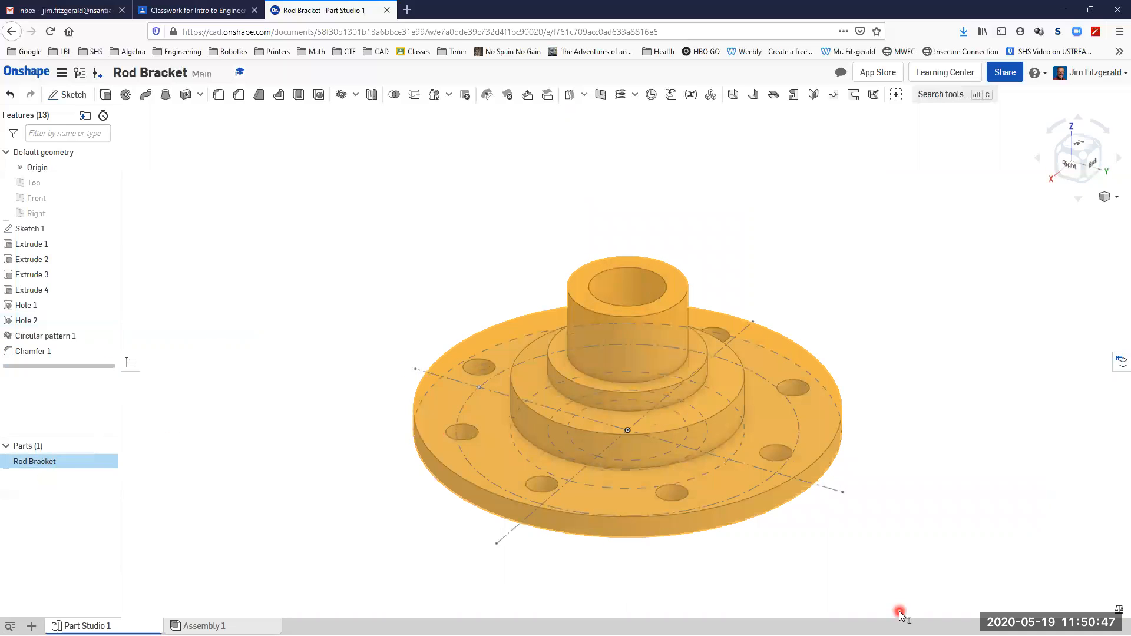
{"action": "right_click", "coordinate": [70, 462]}
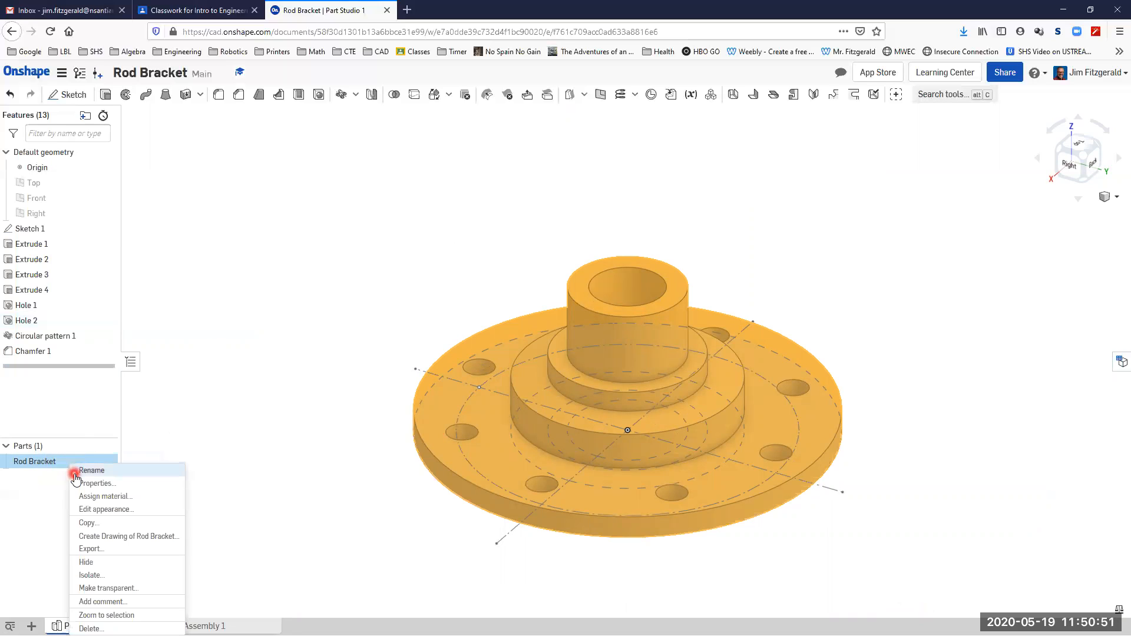
{"action": "left_click", "coordinate": [172, 496]}
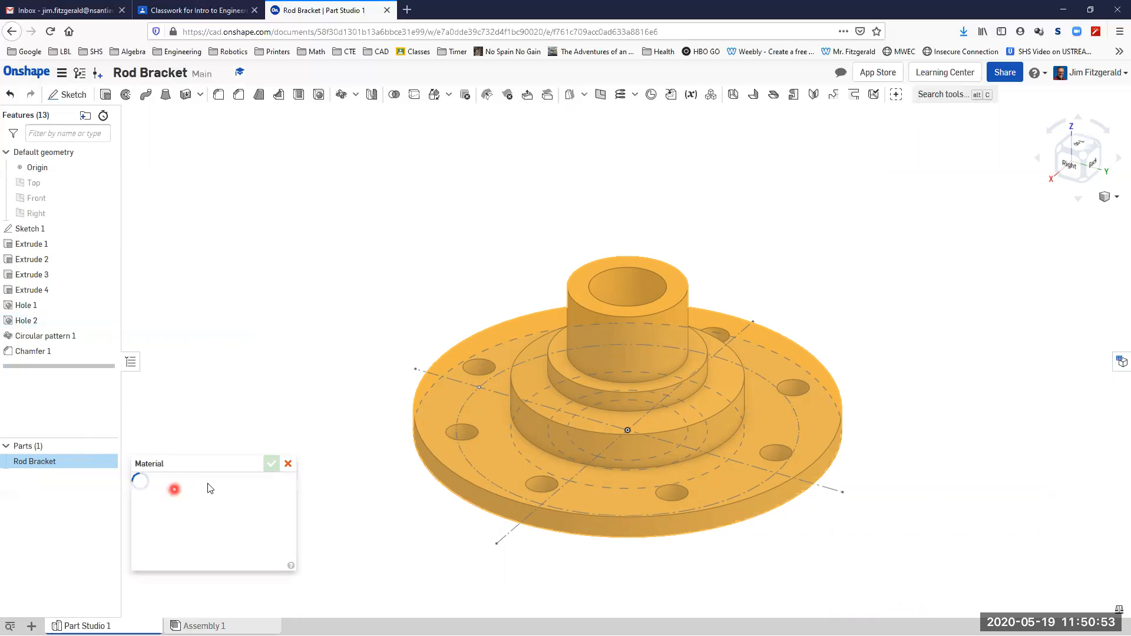
{"action": "left_click", "coordinate": [186, 507]}
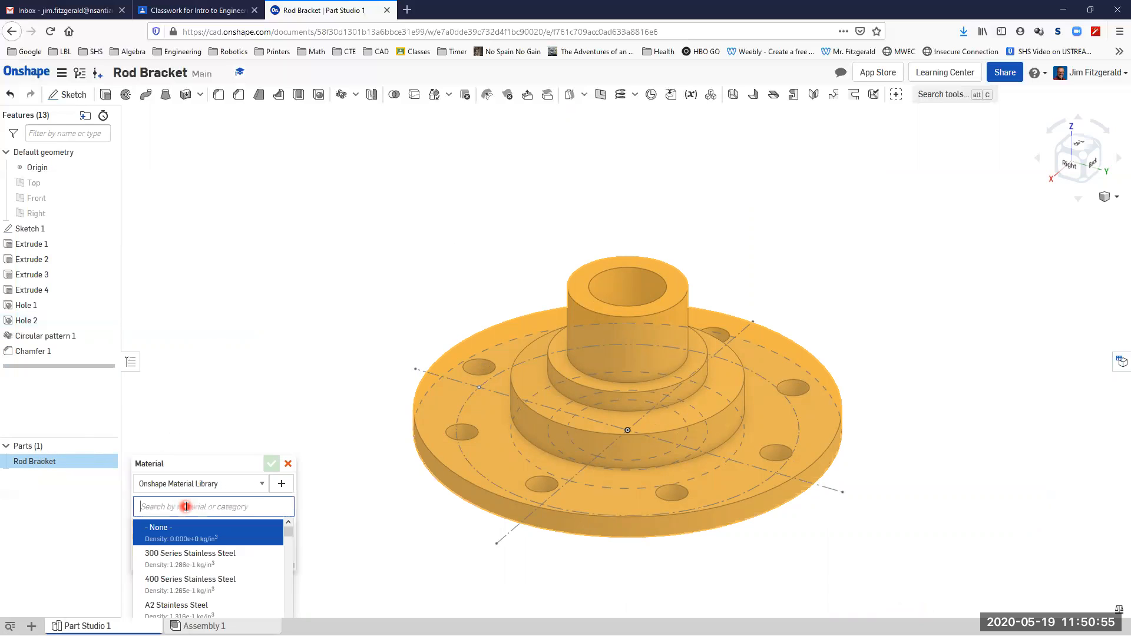
{"action": "scroll", "coordinate": [215, 555], "scroll_direction": "down", "scroll_amount": 3}
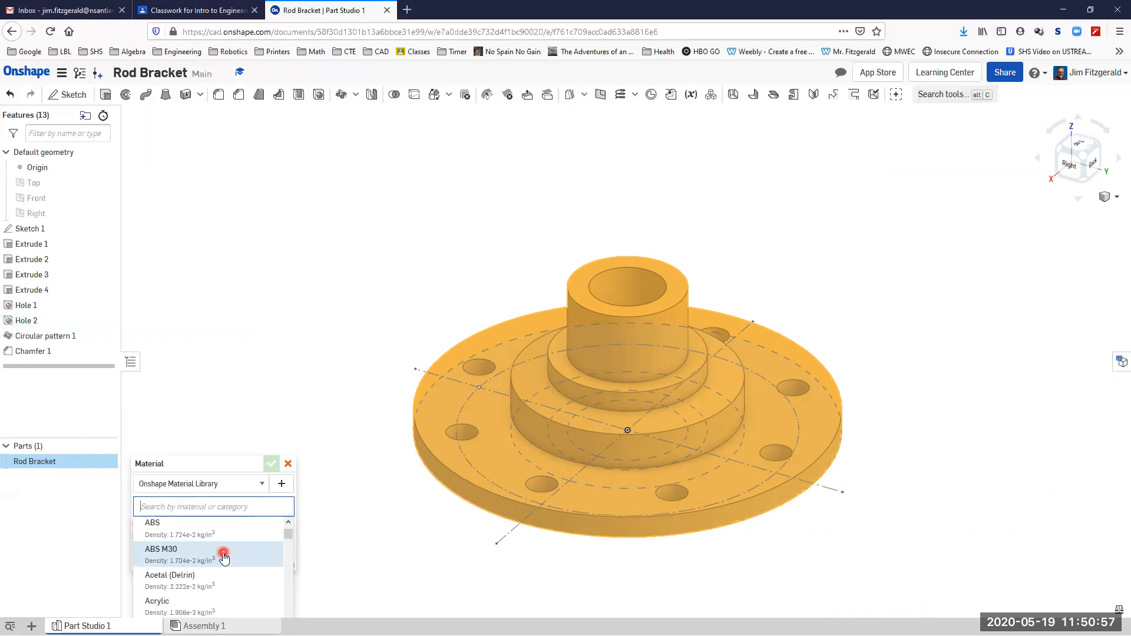
{"action": "scroll", "coordinate": [224, 557], "scroll_direction": "up", "scroll_amount": 2}
{"action": "scroll", "coordinate": [224, 556], "scroll_direction": "down", "scroll_amount": 3}
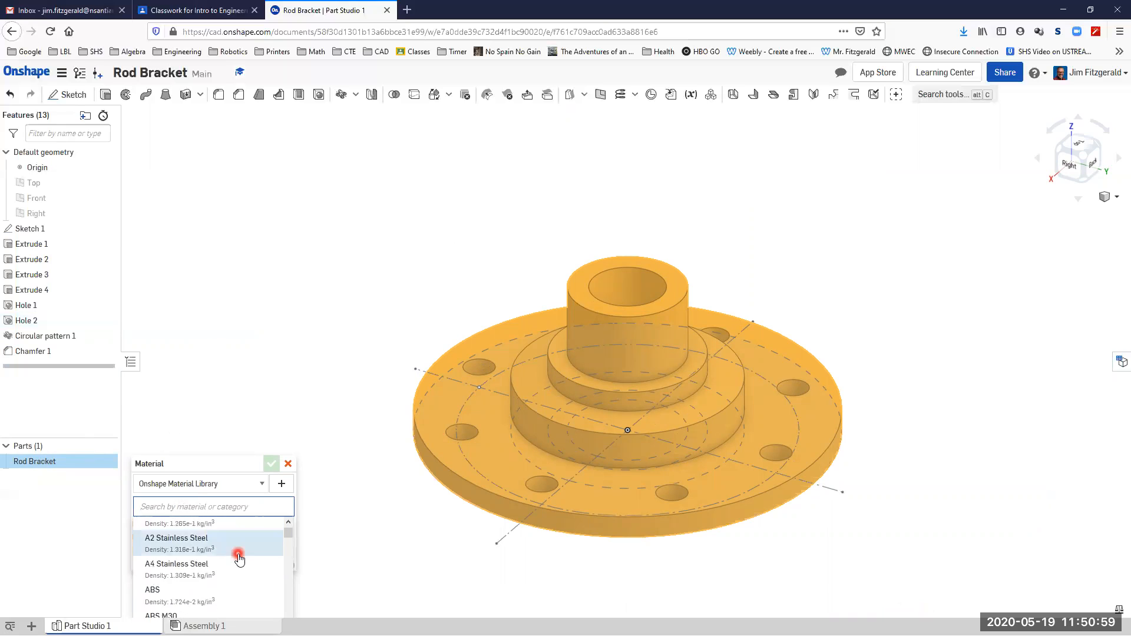
{"action": "type", "text": "1060"}
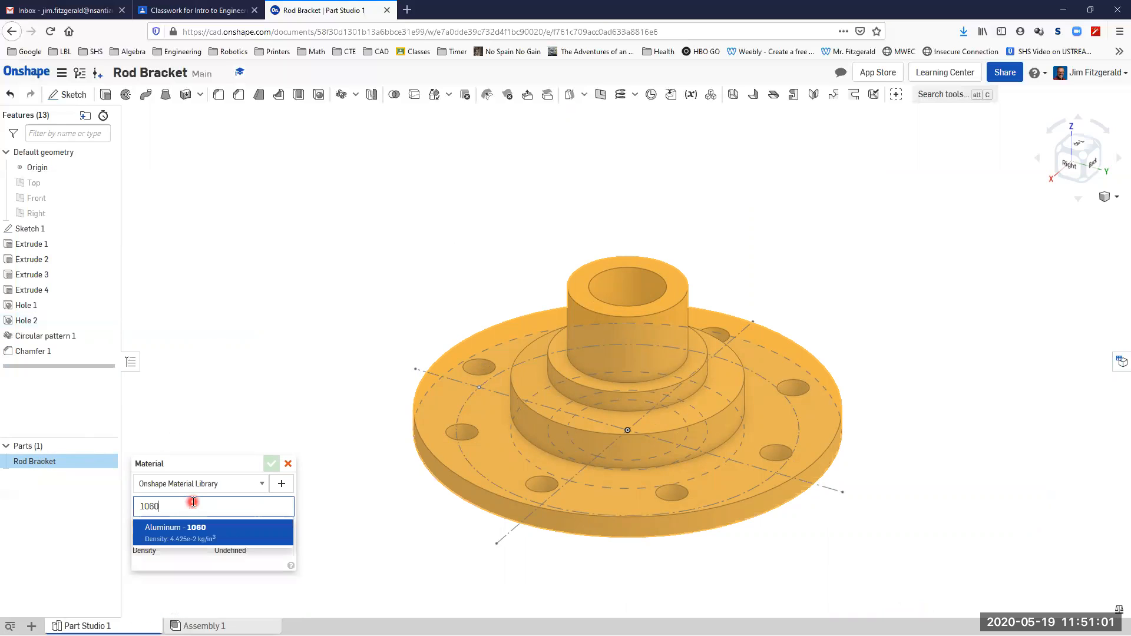
{"action": "left_click", "coordinate": [189, 526]}
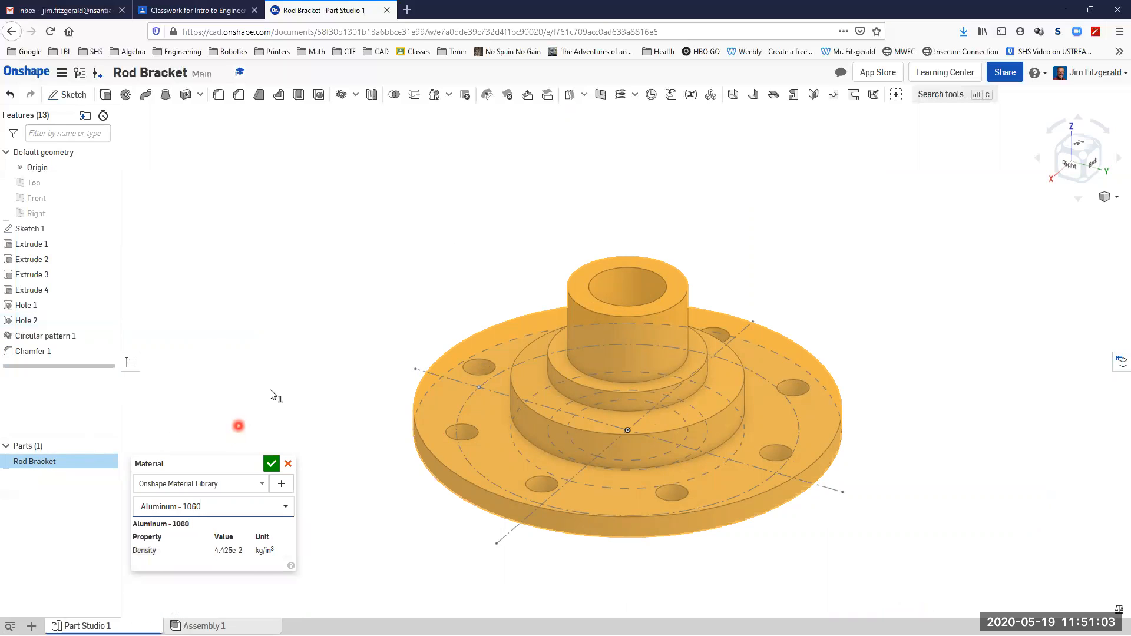
{"action": "left_click", "coordinate": [271, 464]}
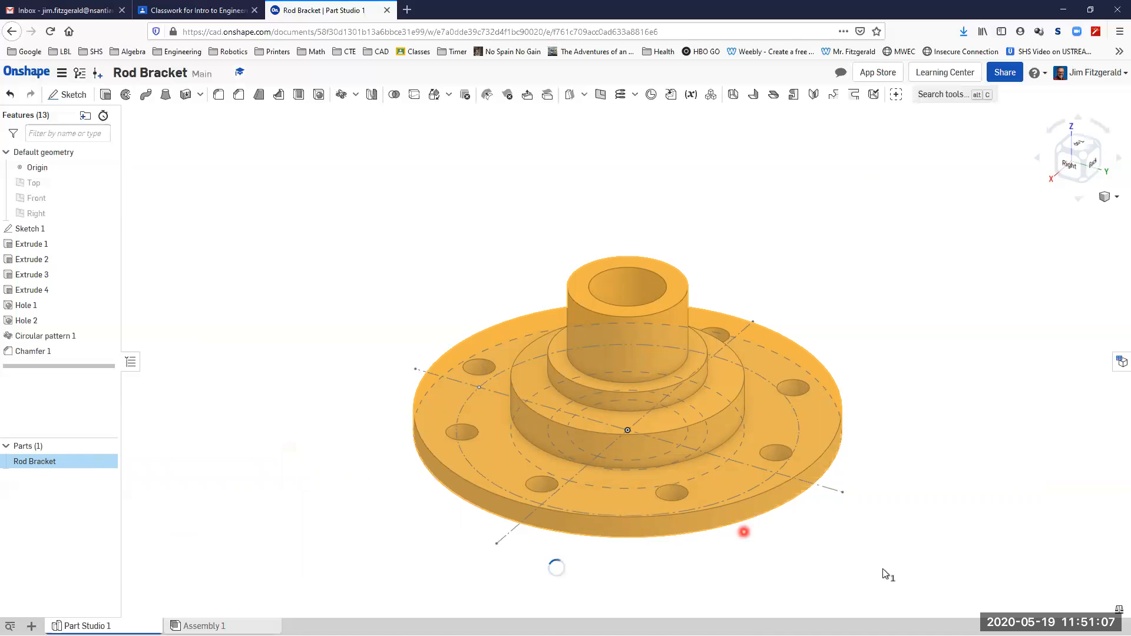
- Check the Rod Bracket's mass properties, and set the workspace's default mass unit to Pound
{"action": "left_click", "coordinate": [1119, 610]}
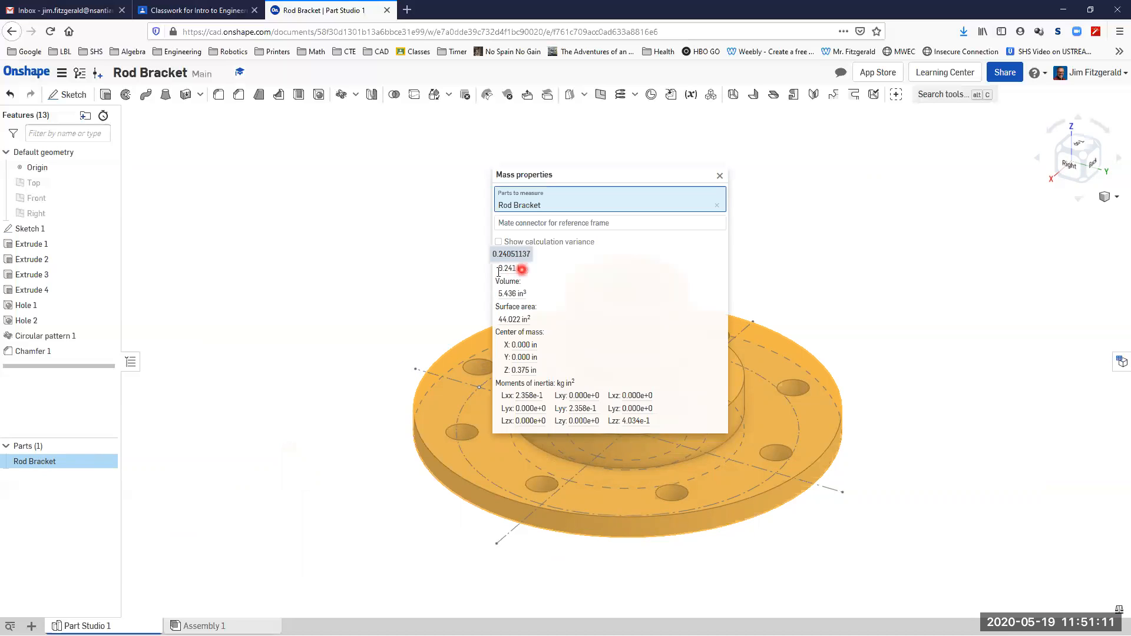
{"action": "left_click", "coordinate": [720, 175]}
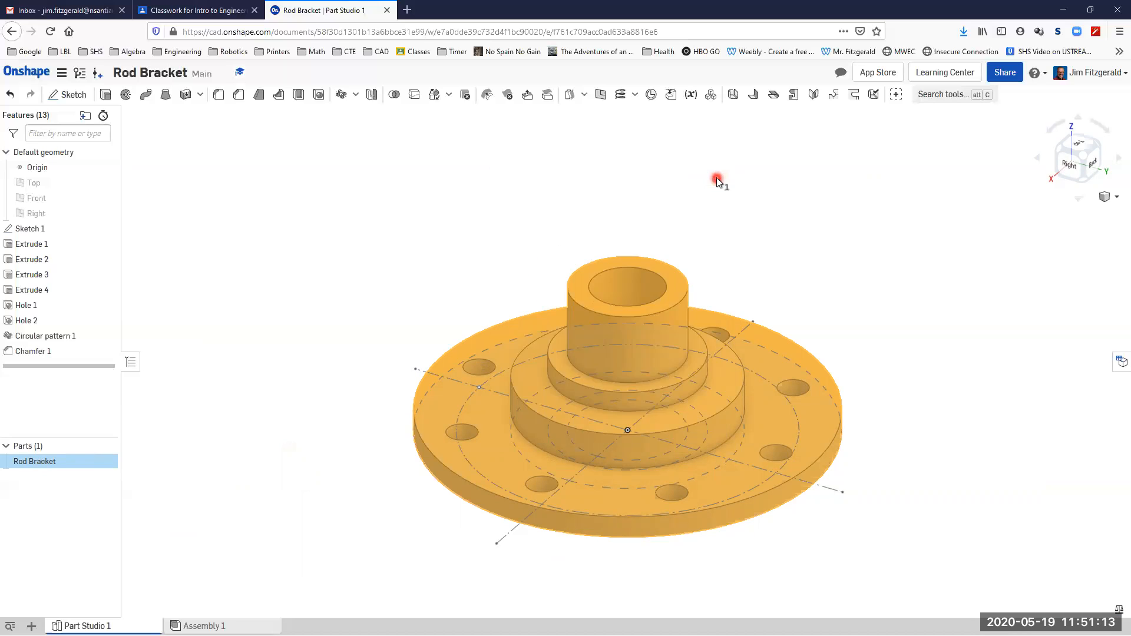
{"action": "left_click", "coordinate": [61, 72]}
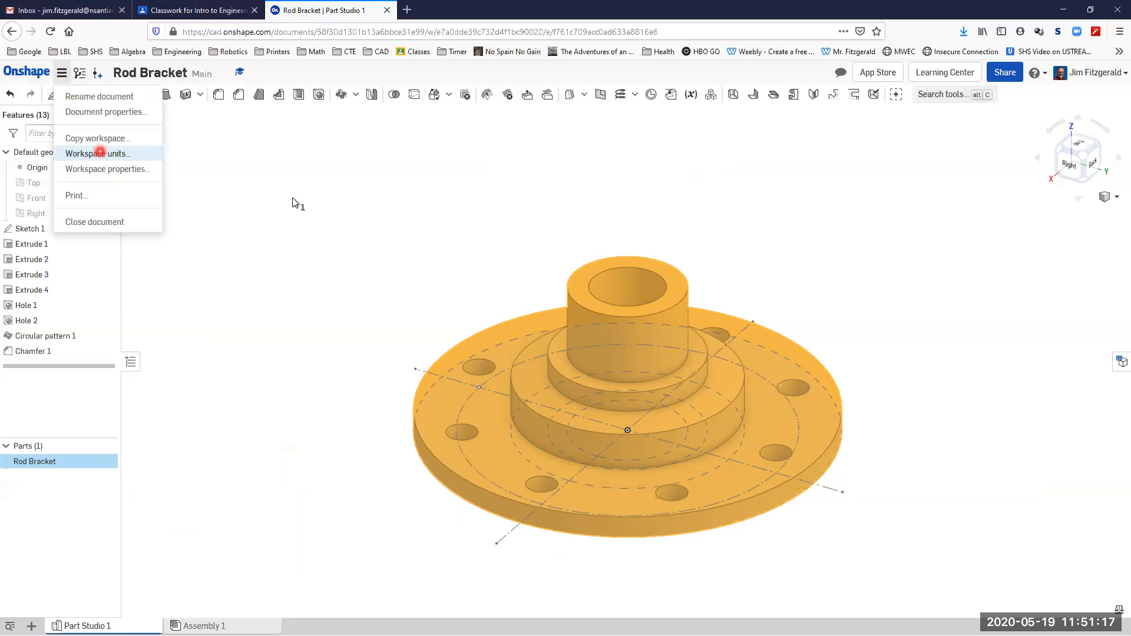
{"action": "left_click", "coordinate": [100, 153]}
{"action": "left_click", "coordinate": [154, 260]}
{"action": "left_click", "coordinate": [136, 318]}
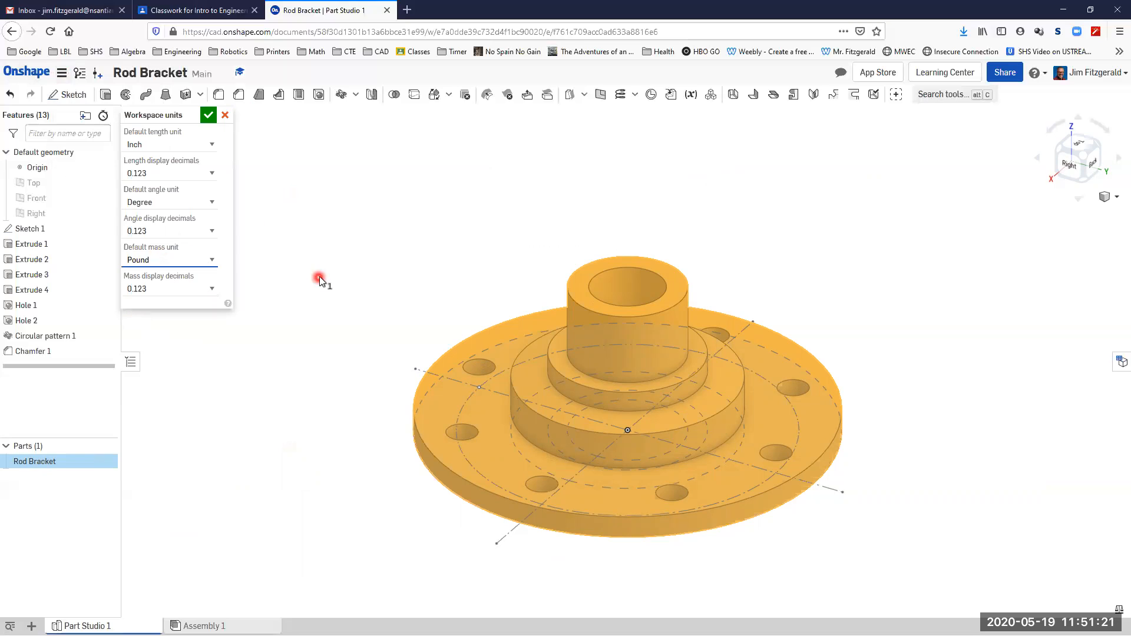
{"action": "left_click", "coordinate": [208, 116]}
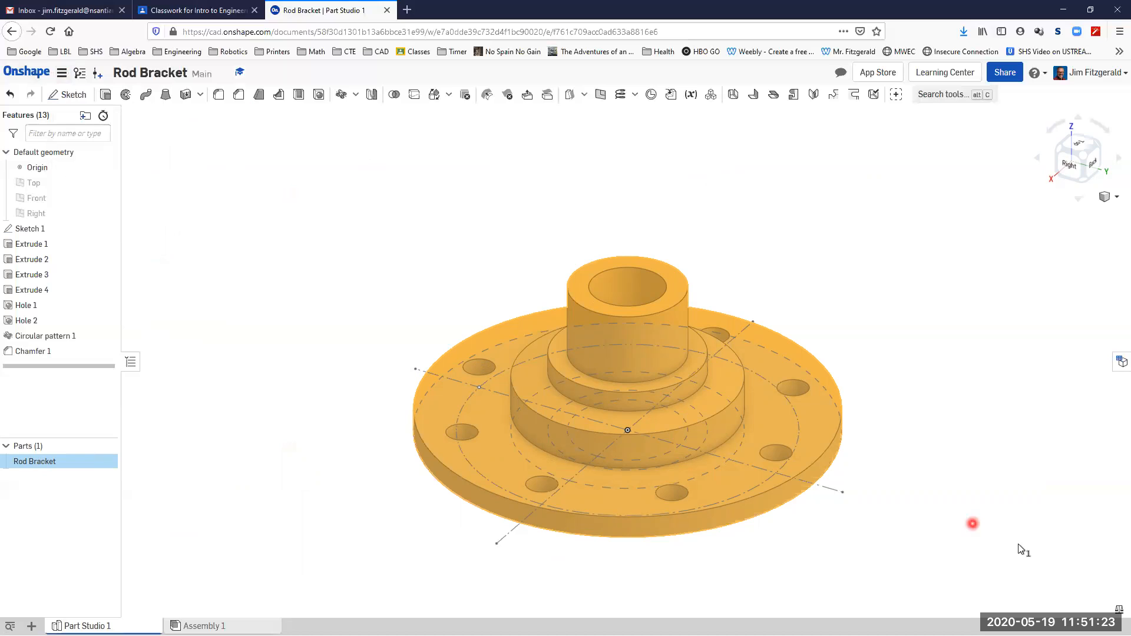
- Read the Rod Bracket's mass properties in the new unit, with the read-out moved clear of the model
{"action": "left_click", "coordinate": [1118, 610]}
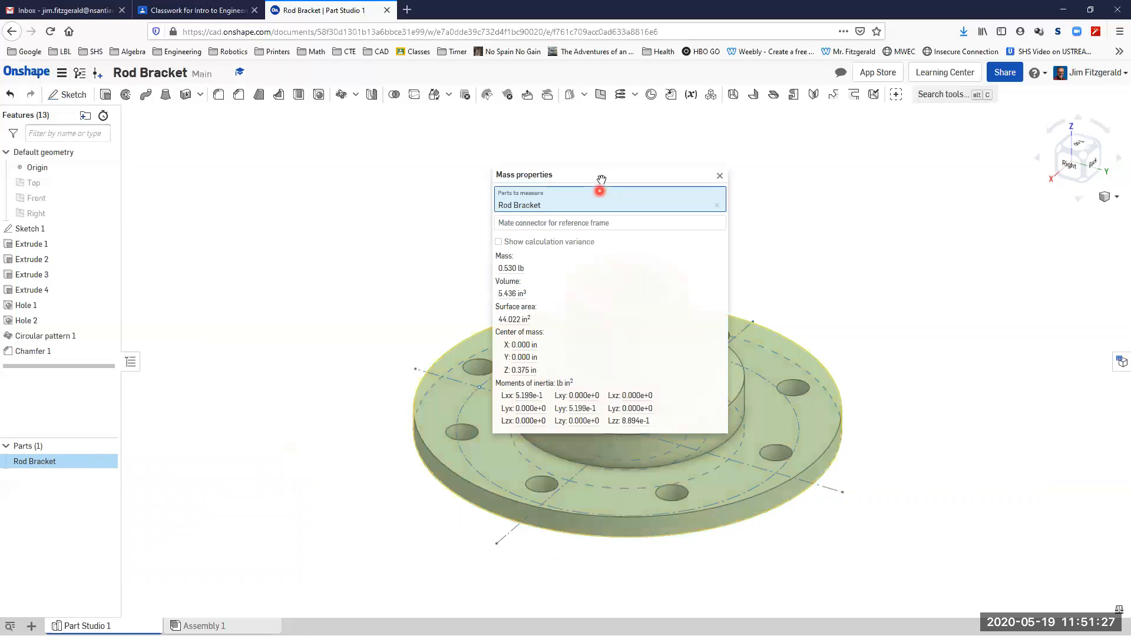
{"action": "left_click_drag", "start_coordinate": [601, 174], "coordinate": [257, 115]}
{"action": "left_click", "coordinate": [333, 405]}
{"action": "left_click", "coordinate": [324, 460]}
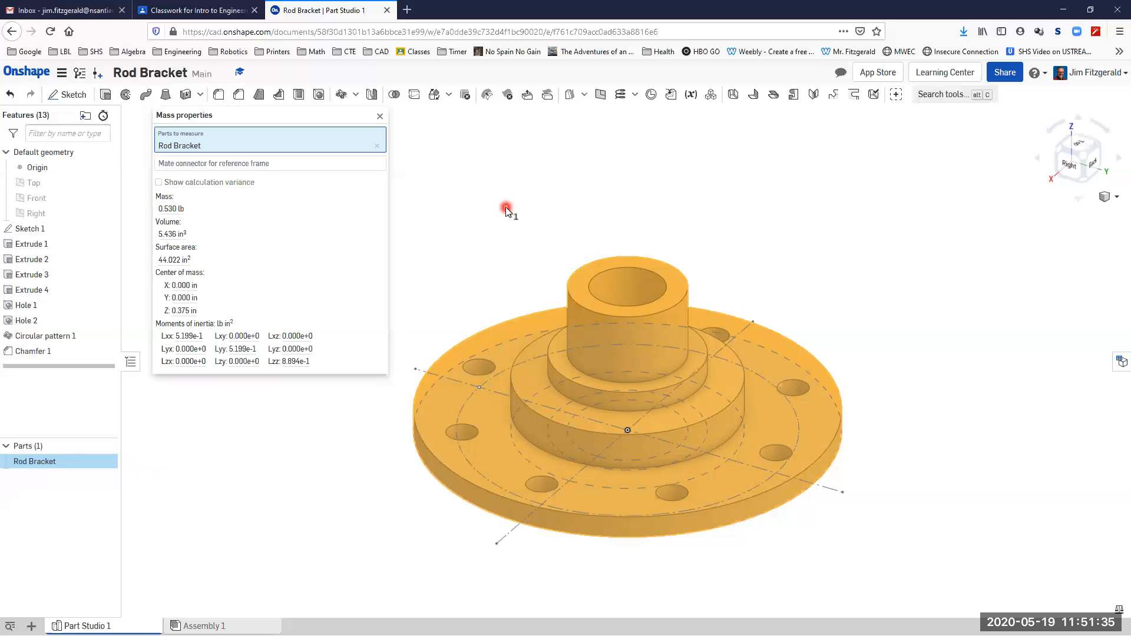
- Switch to the Rod Bracket PDF drawing in Foxit Reader and bring the TI-83 calculator up over it
{"action": "key", "text": "alt+Tab"}
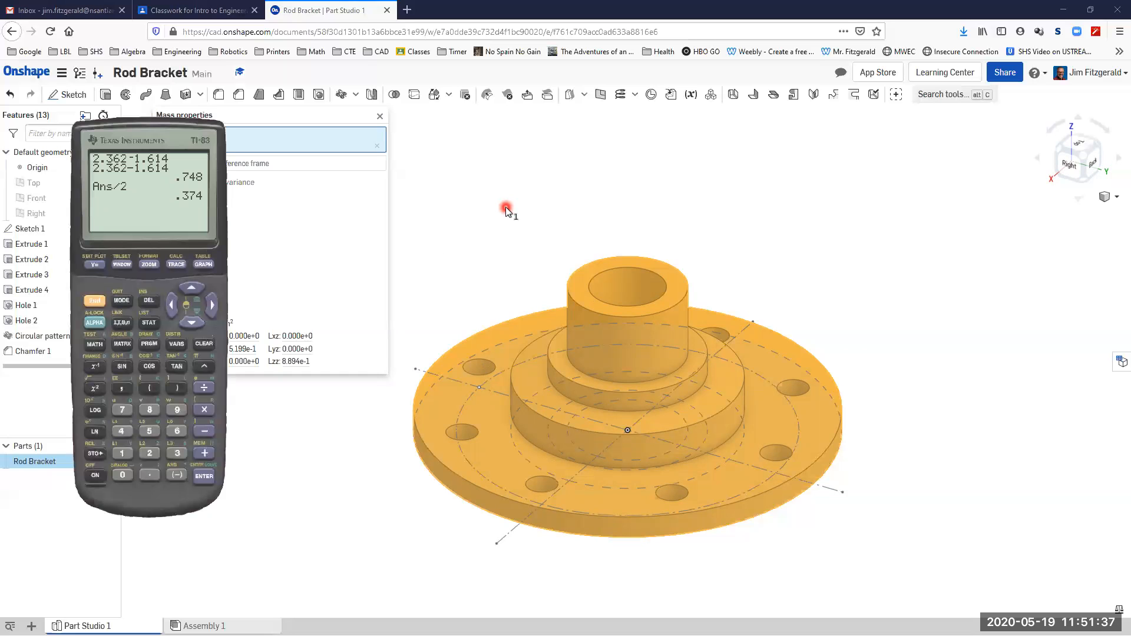
{"action": "key", "text": "alt+Tab"}
{"action": "key", "text": "alt+Tab"}
{"action": "left_click", "coordinate": [505, 207]}
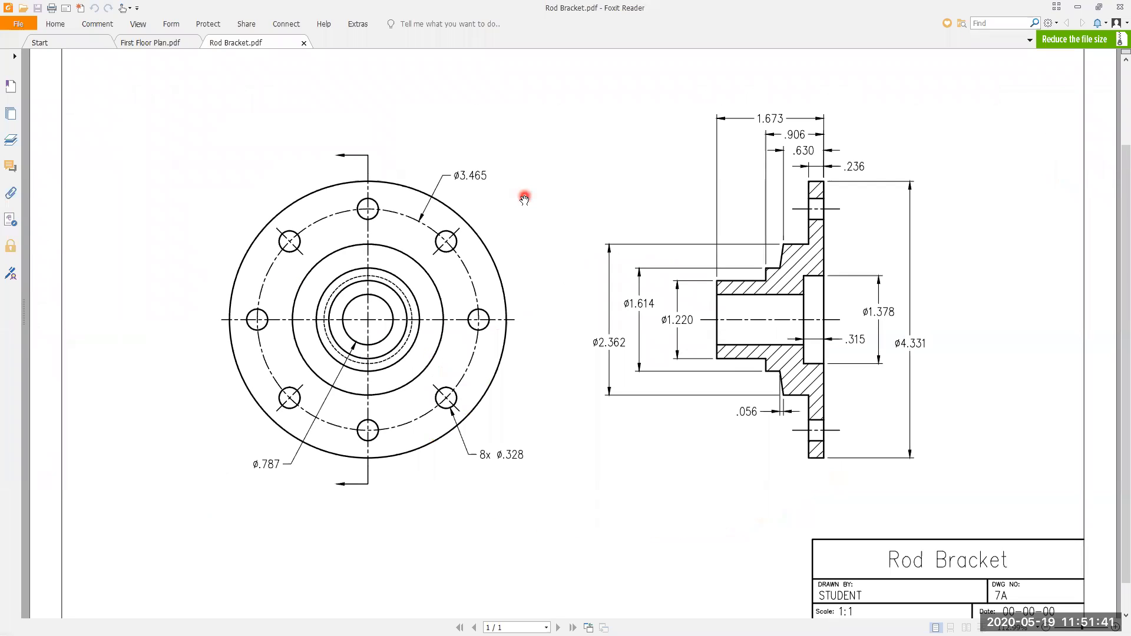
{"action": "key", "text": "alt+Tab"}
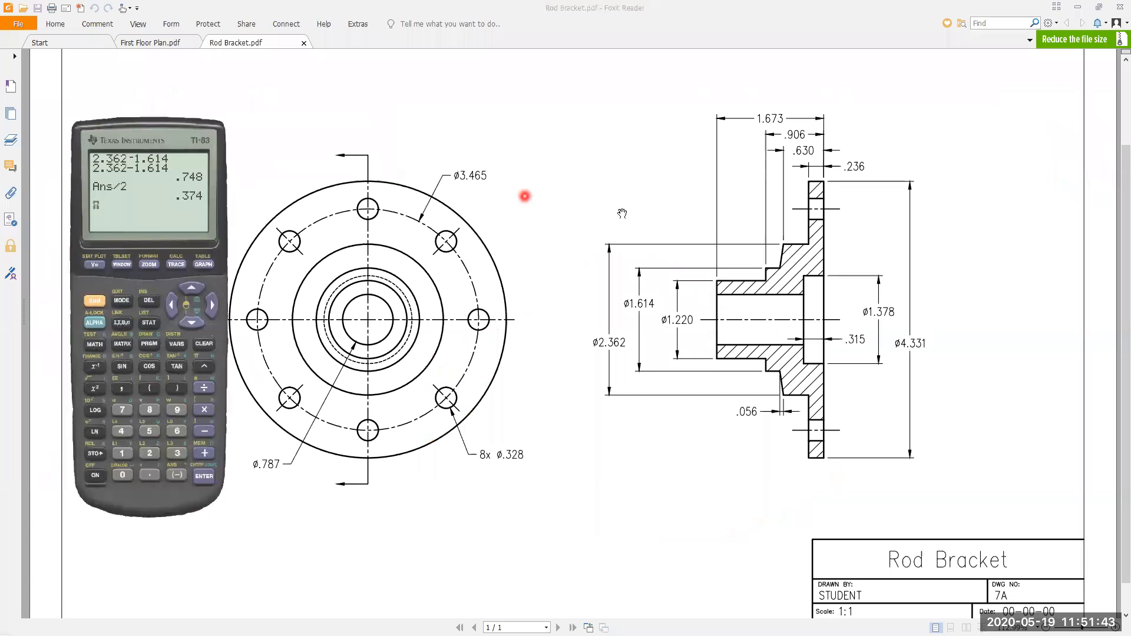